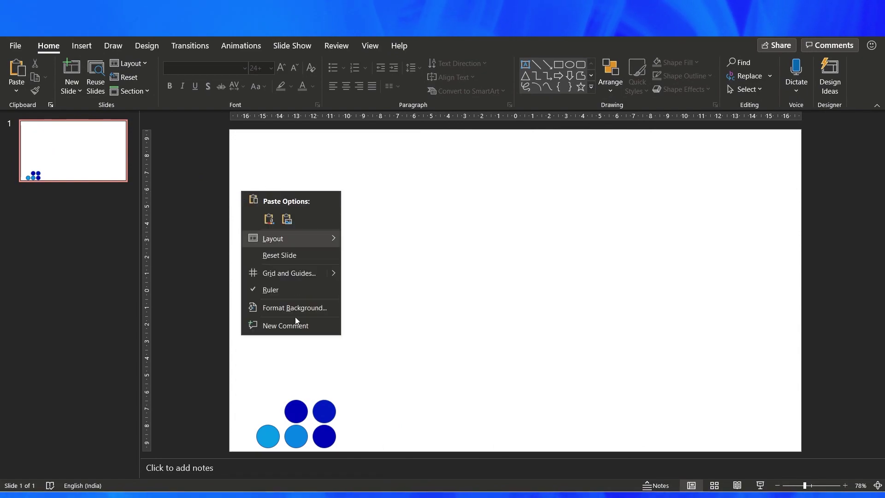
Step: Open the Format Background pane from the right-click menu on an empty area of the slide
{"action": "left_click", "coordinate": [450, 333]}
{"action": "right_click", "coordinate": [308, 281]}
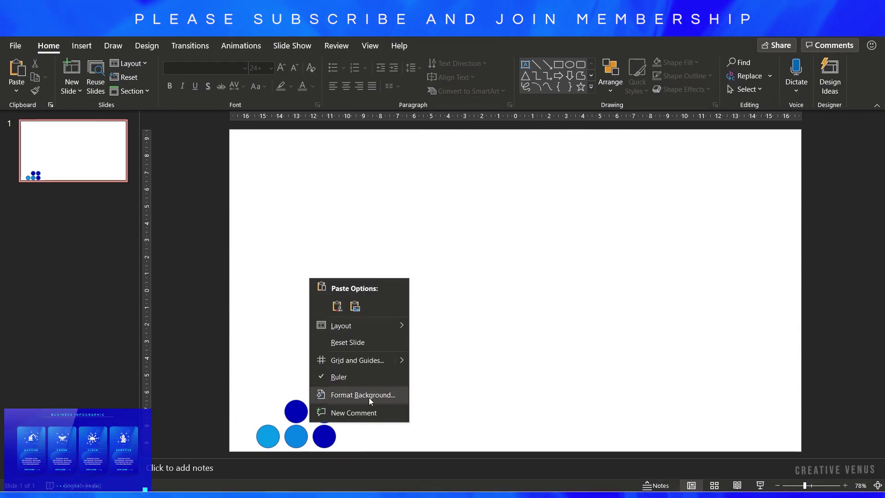
{"action": "left_click", "coordinate": [369, 398]}
{"action": "right_click", "coordinate": [328, 342]}
{"action": "left_click", "coordinate": [378, 462]}
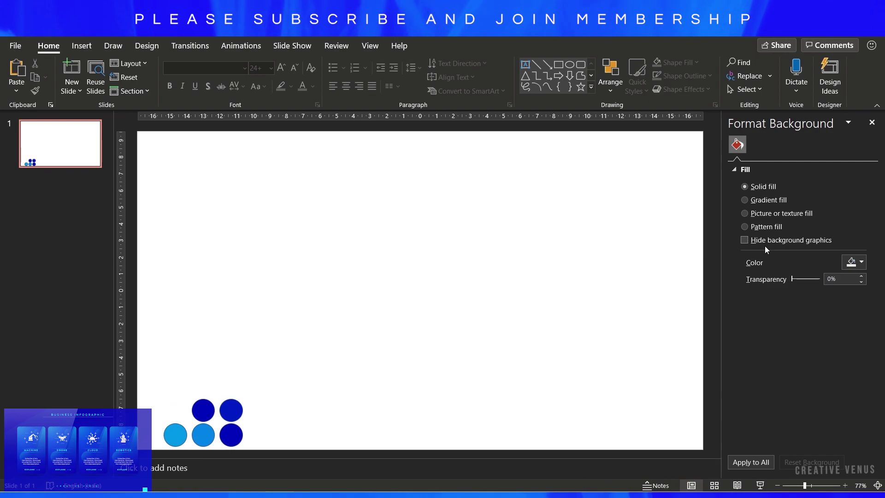
Step: Make the background a gradient fill with two stops eyedropped from the dark blue circles
{"action": "left_click", "coordinate": [765, 203]}
{"action": "left_click", "coordinate": [859, 342]}
{"action": "left_click", "coordinate": [859, 342]}
{"action": "left_click", "coordinate": [859, 342]}
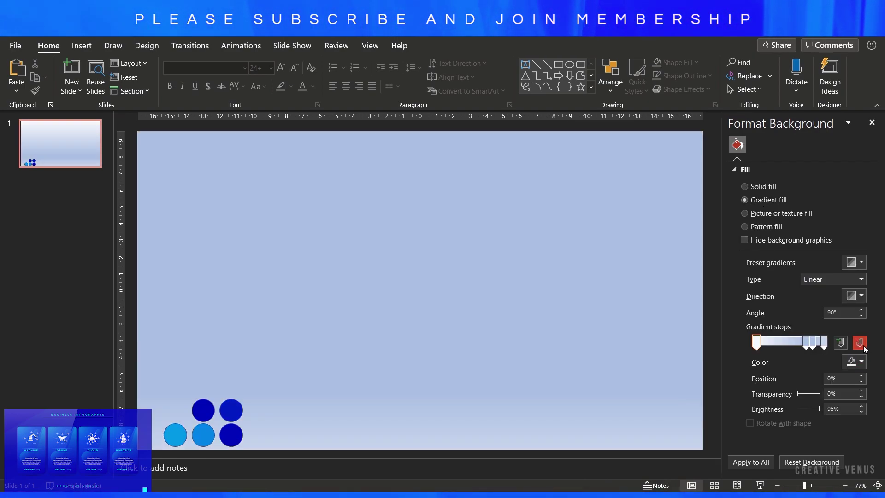
{"action": "left_click_drag", "start_coordinate": [814, 348], "coordinate": [756, 349]}
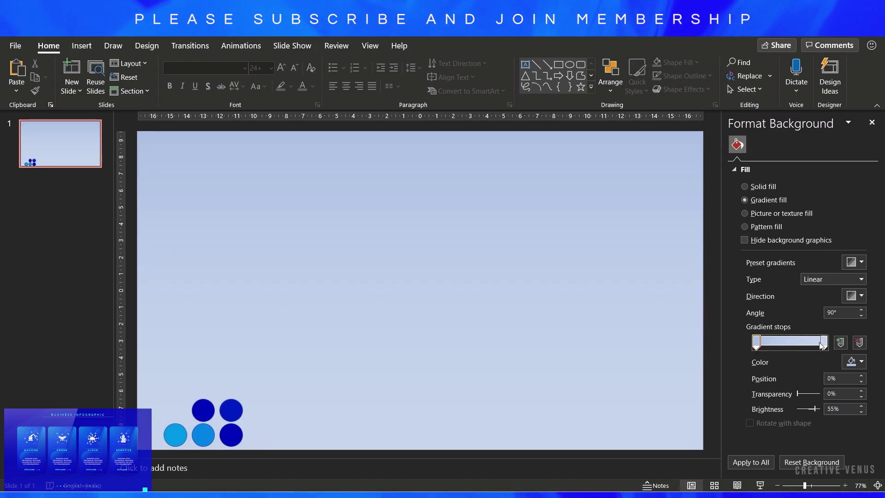
{"action": "left_click", "coordinate": [854, 362]}
{"action": "left_click", "coordinate": [802, 360]}
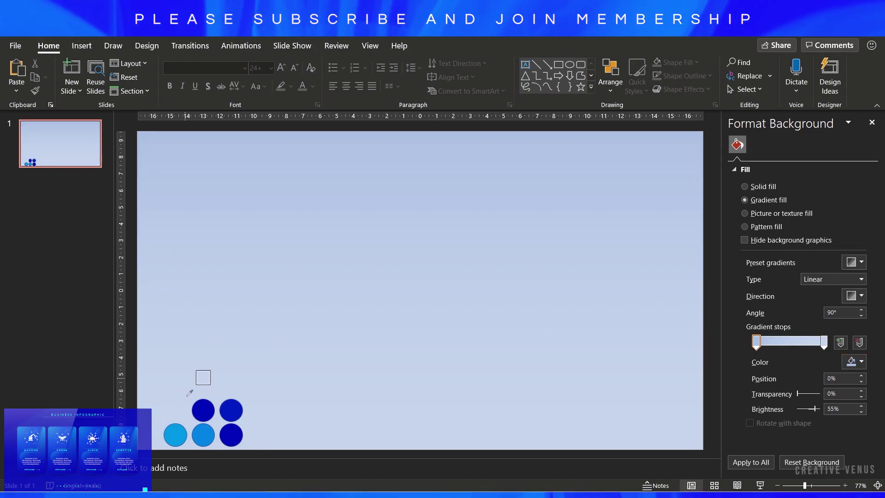
{"action": "left_click", "coordinate": [207, 411]}
{"action": "left_click", "coordinate": [825, 343]}
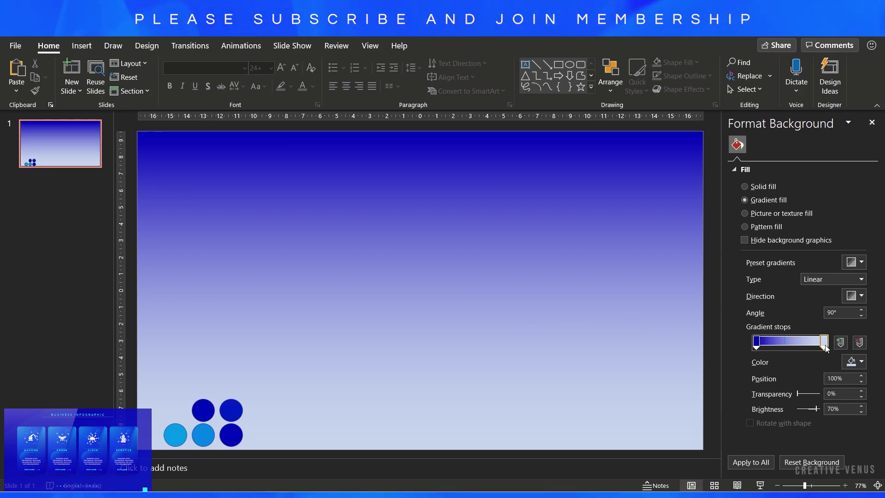
{"action": "left_click", "coordinate": [855, 361]}
{"action": "left_click", "coordinate": [823, 349]}
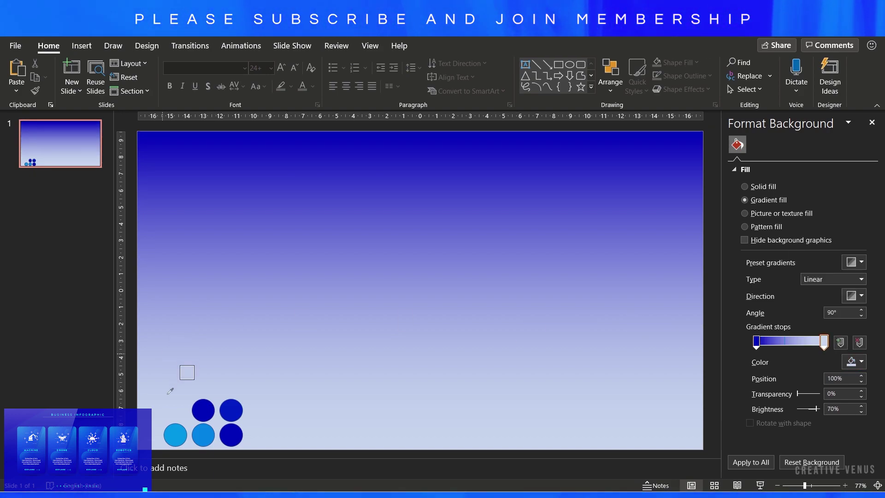
{"action": "left_click", "coordinate": [239, 408]}
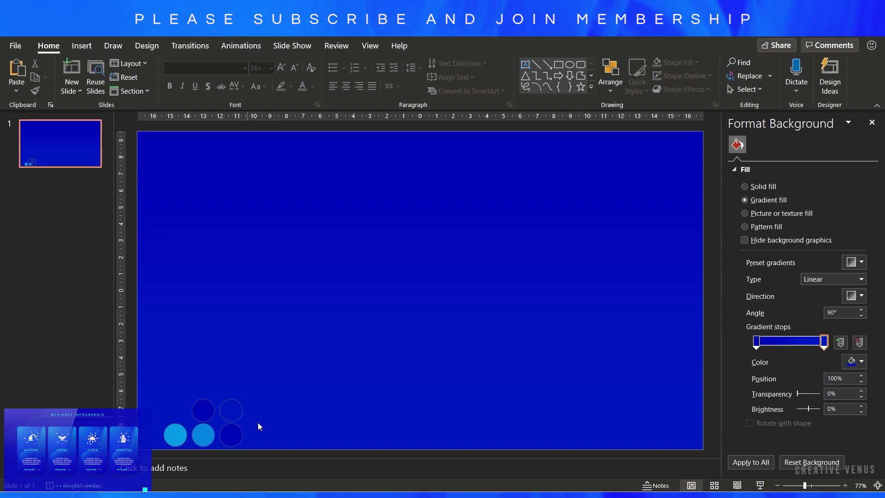
Step: Move the five circles just below the slide and set the gradient direction to Linear Diagonal
{"action": "left_click_drag", "start_coordinate": [262, 372], "coordinate": [146, 464]}
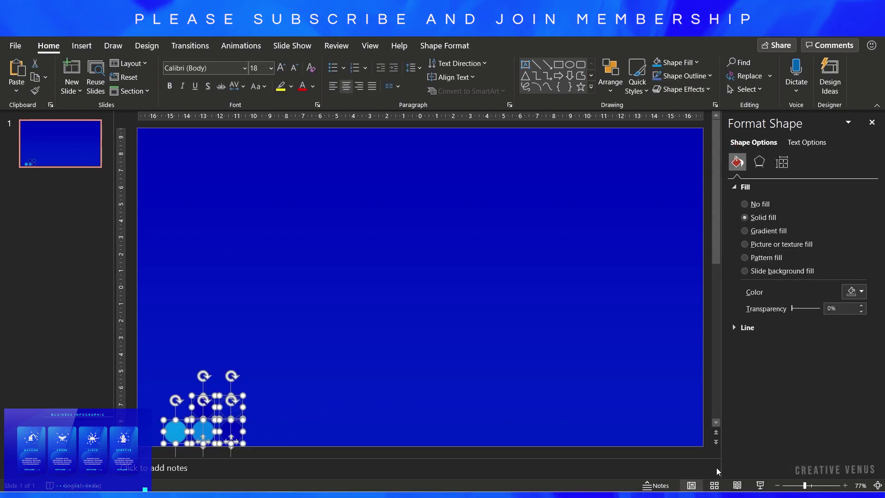
{"action": "scroll", "coordinate": [461, 415], "scroll_direction": "down", "scroll_amount": 2, "text": "ctrl"}
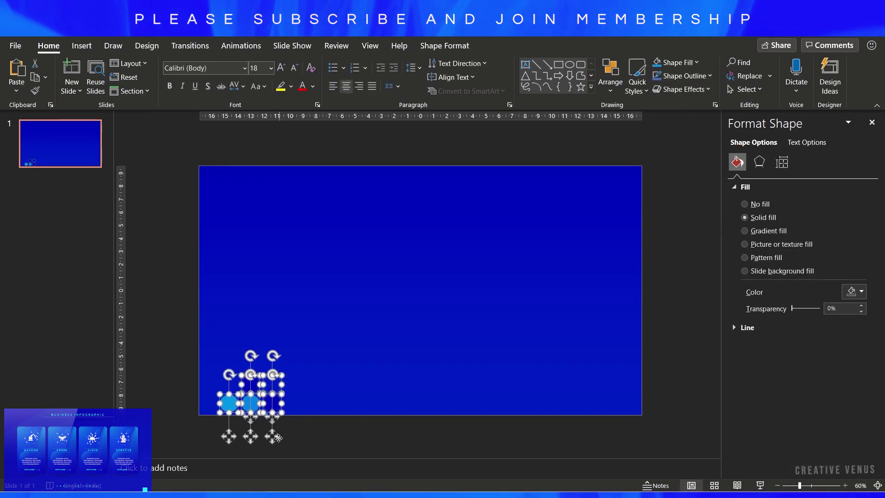
{"action": "mouse_move", "coordinate": [278, 438]}
{"action": "left_mouse_down"}
{"action": "mouse_move", "coordinate": [244, 455]}
{"action": "mouse_move", "coordinate": [185, 446]}
{"action": "mouse_move", "coordinate": [297, 473]}
{"action": "mouse_move", "coordinate": [281, 443]}
{"action": "left_mouse_up"}
{"action": "left_click_drag", "start_coordinate": [282, 389], "coordinate": [280, 424]}
{"action": "left_click", "coordinate": [327, 430]}
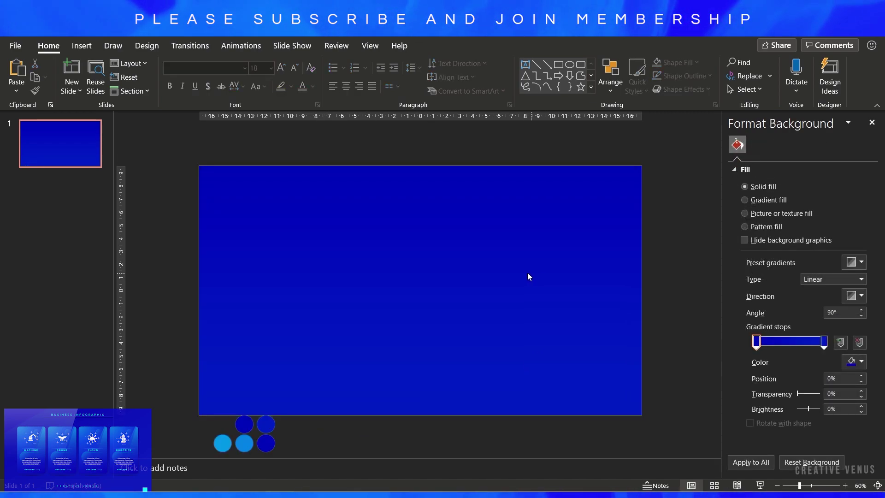
{"action": "left_click", "coordinate": [860, 298]}
{"action": "left_click", "coordinate": [736, 319]}
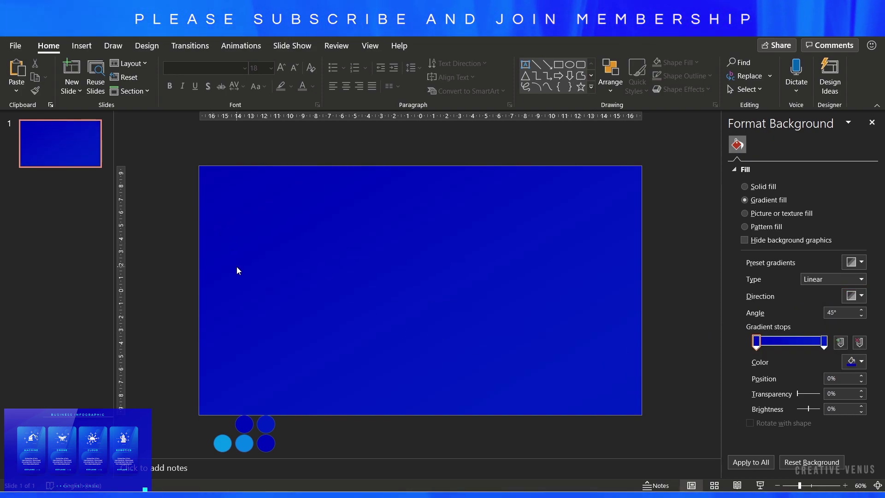
Step: Draw a tall rounded rectangle at slide centre with slightly less rounded corners
{"action": "left_click", "coordinate": [82, 47]}
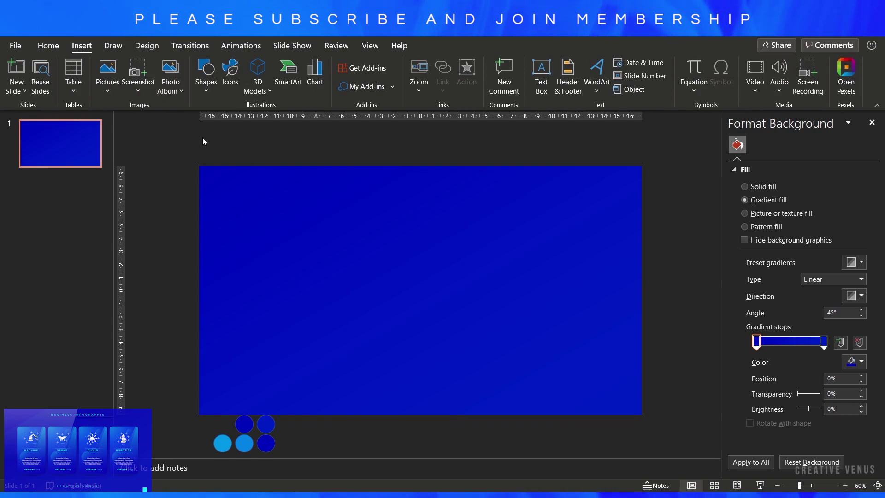
{"action": "left_click", "coordinate": [206, 91]}
{"action": "left_click", "coordinate": [257, 122]}
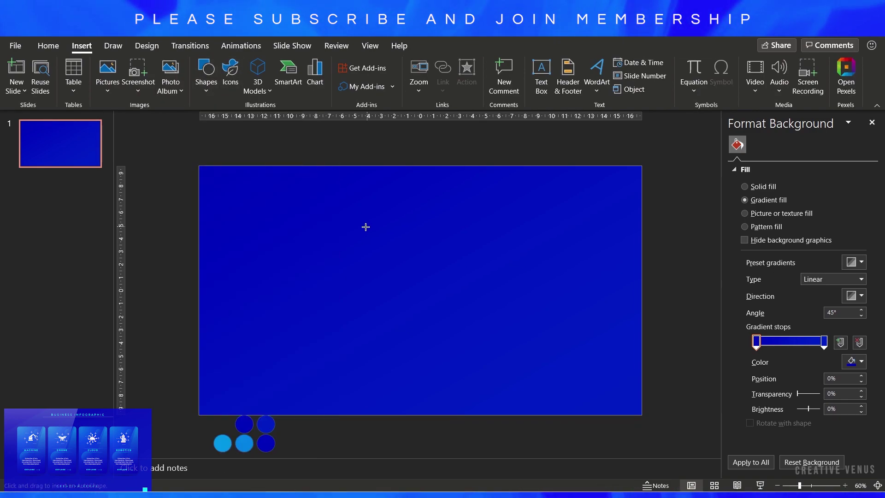
{"action": "left_click_drag", "start_coordinate": [339, 226], "coordinate": [444, 396]}
{"action": "left_click_drag", "start_coordinate": [352, 227], "coordinate": [346, 230]}
Step: Remove the rectangle's outline (No line)
{"action": "left_click", "coordinate": [747, 327]}
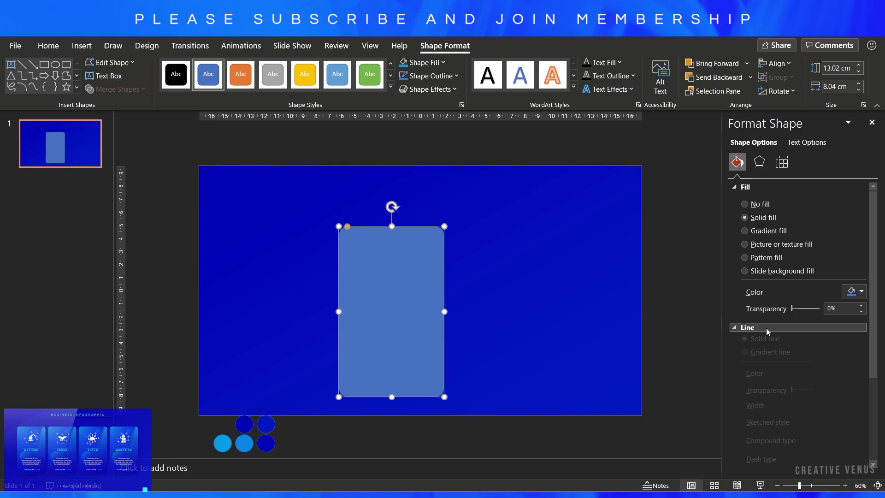
{"action": "left_click", "coordinate": [744, 345]}
{"action": "left_click", "coordinate": [591, 331]}
{"action": "left_click", "coordinate": [432, 308]}
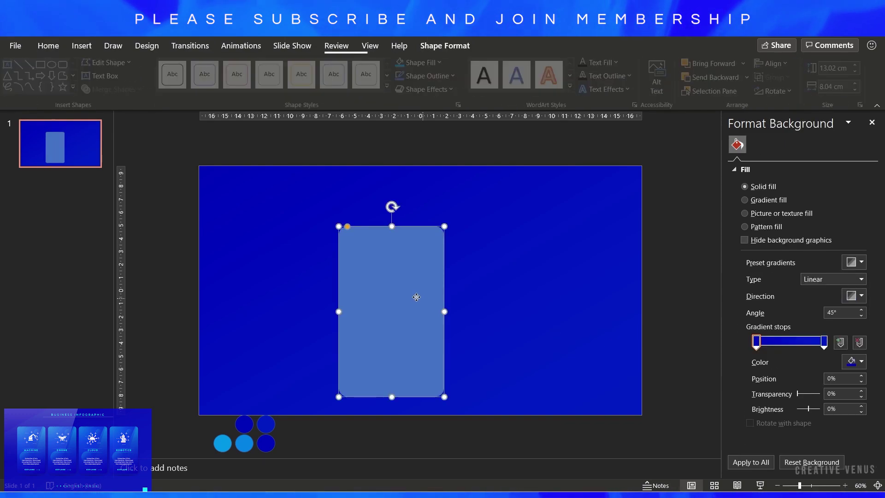
Step: Give the rectangle a gradient fill from the eyedropped light blue to dark blue
{"action": "left_click", "coordinate": [768, 230]}
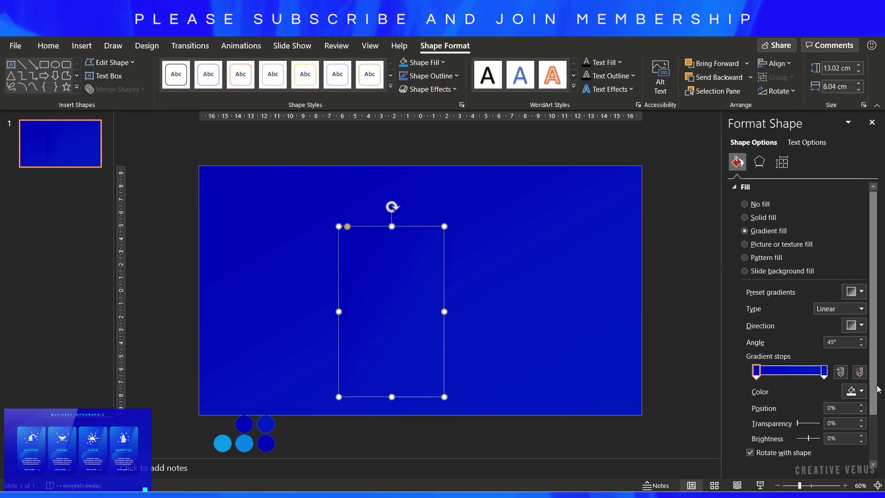
{"action": "left_click", "coordinate": [853, 391]}
{"action": "left_click", "coordinate": [825, 378]}
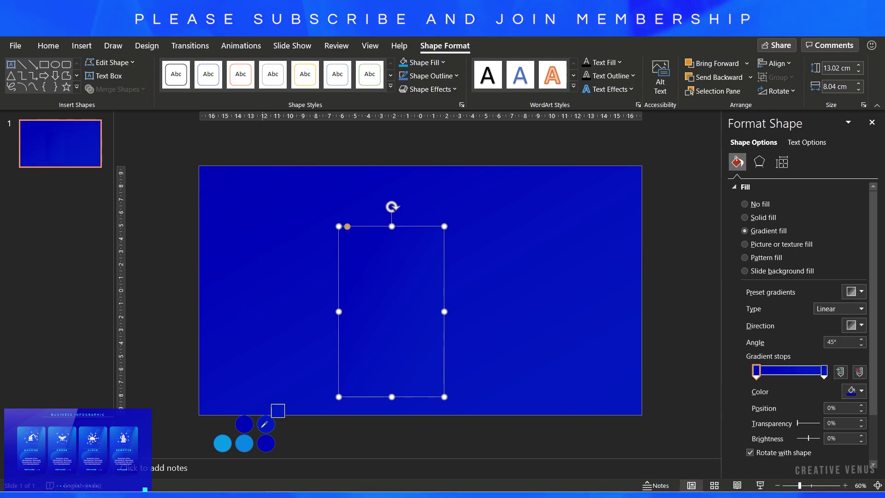
{"action": "left_click", "coordinate": [245, 442]}
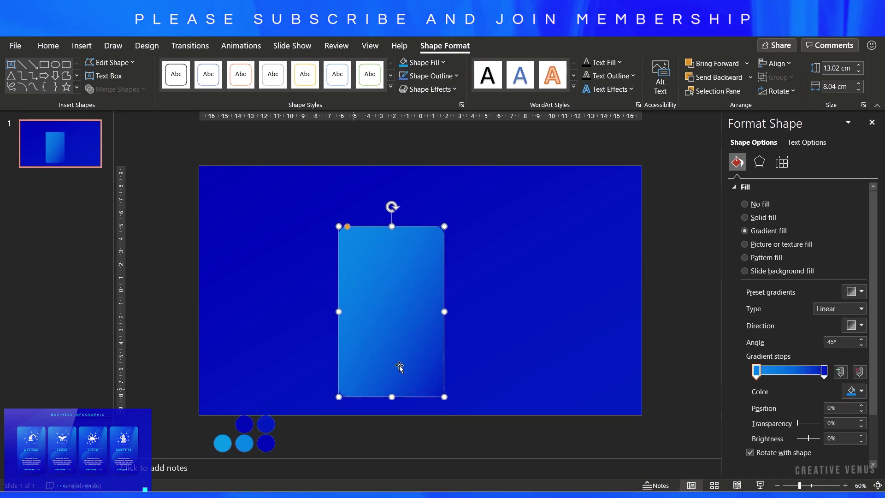
{"action": "left_click", "coordinate": [848, 395]}
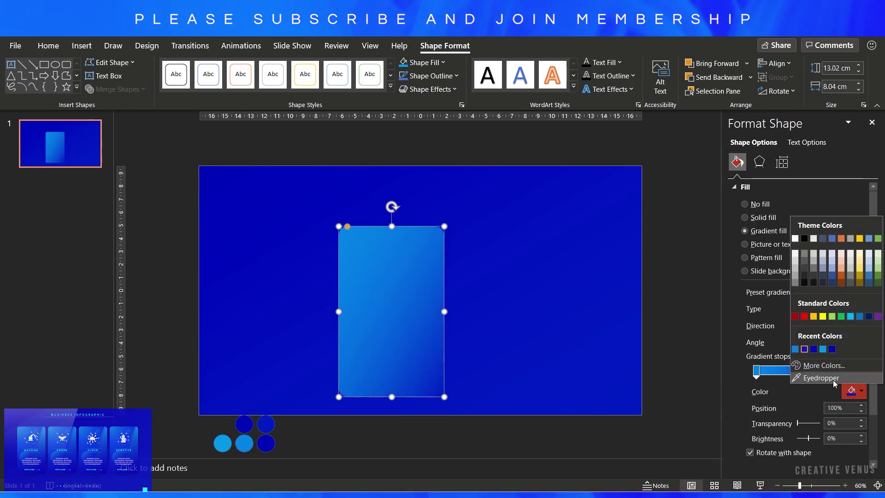
{"action": "left_click", "coordinate": [823, 376]}
{"action": "left_click", "coordinate": [270, 443]}
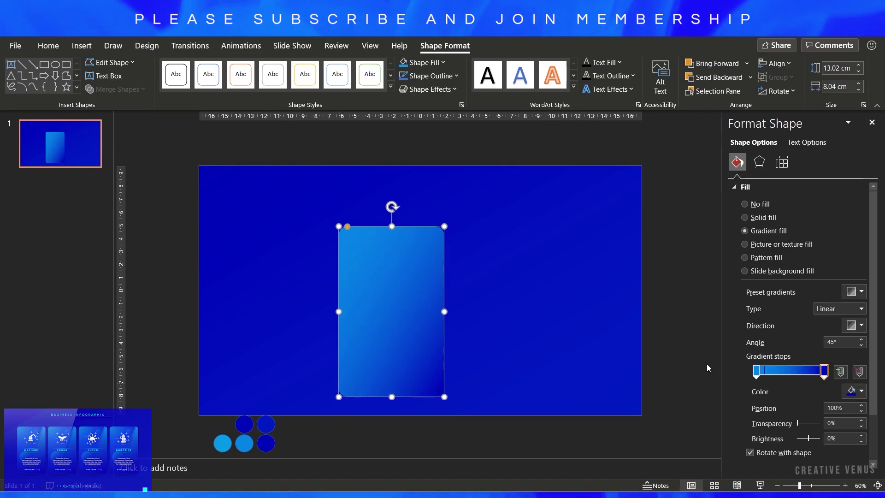
Step: Set the card's gradient to Linear Down and add a blue middle stop at 52%
{"action": "left_click", "coordinate": [854, 326]}
{"action": "left_click", "coordinate": [792, 353]}
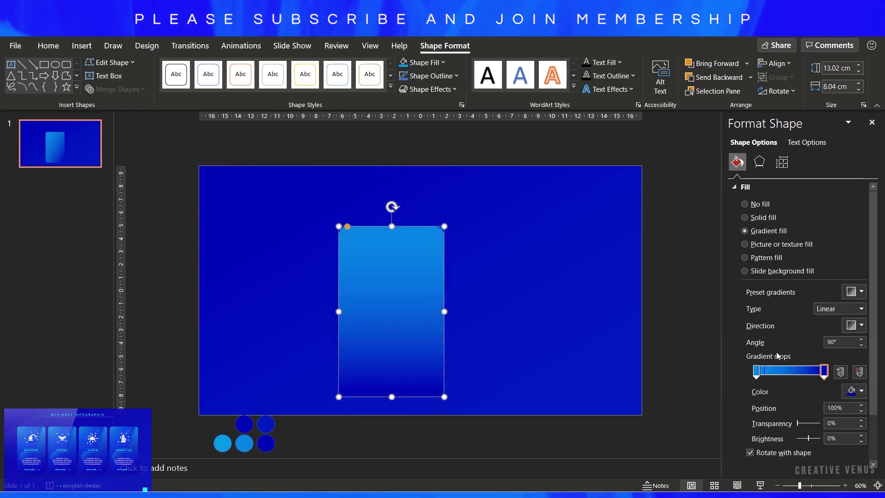
{"action": "left_click", "coordinate": [554, 344]}
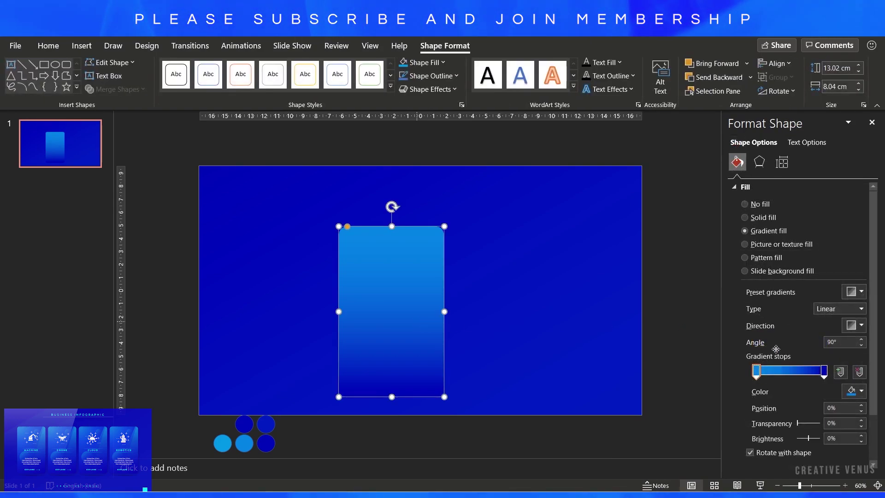
{"action": "left_click", "coordinate": [792, 372]}
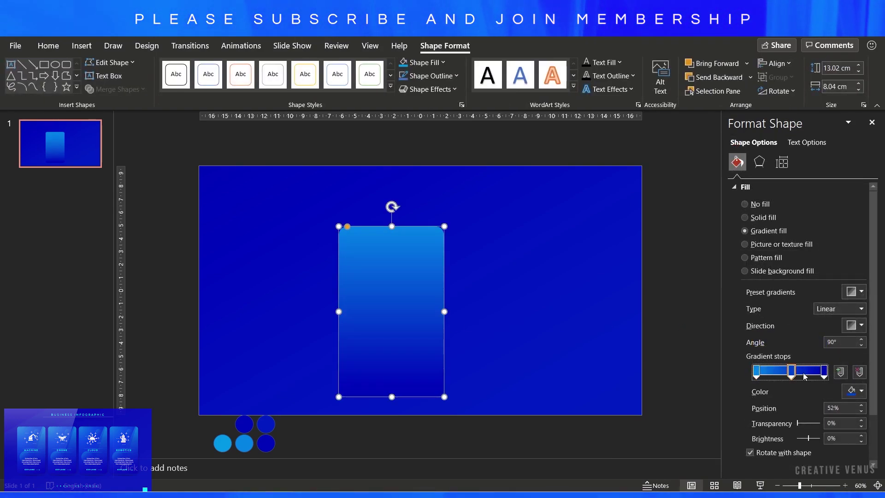
{"action": "left_click", "coordinate": [851, 392]}
{"action": "key", "text": "Escape"}
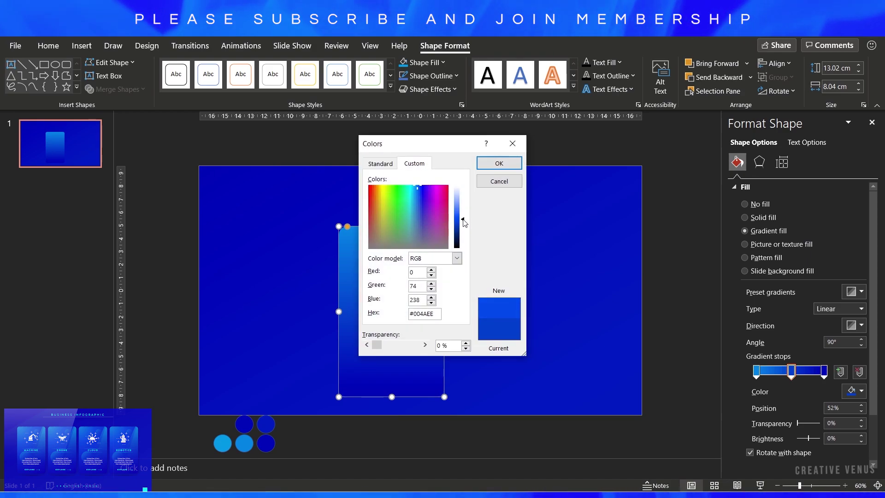
{"action": "left_click", "coordinate": [505, 163]}
{"action": "left_click", "coordinate": [528, 281]}
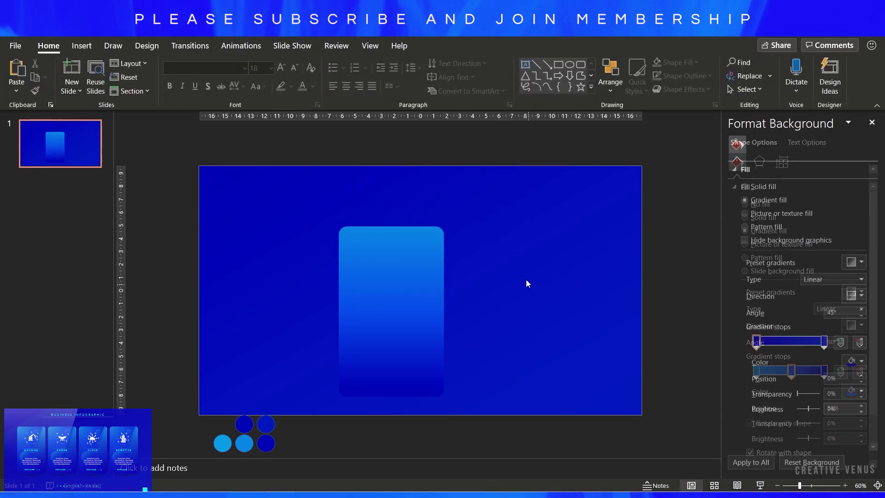
{"action": "left_click", "coordinate": [419, 297]}
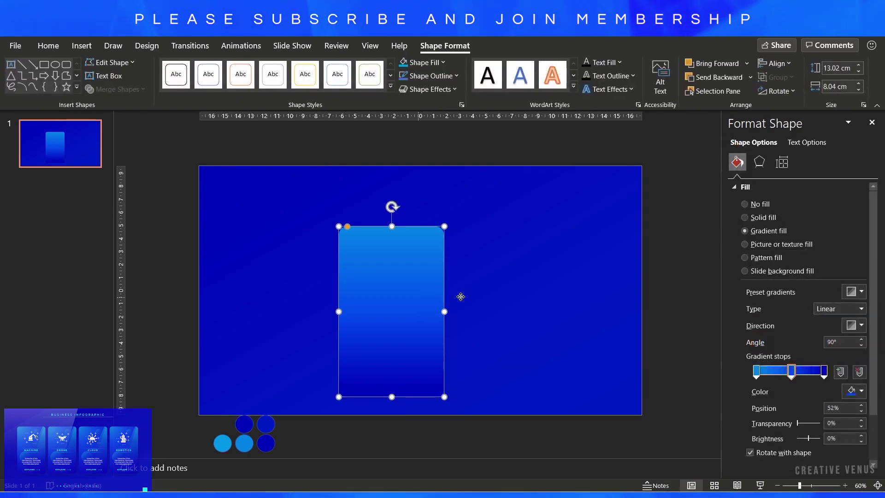
{"action": "left_click", "coordinate": [496, 300]}
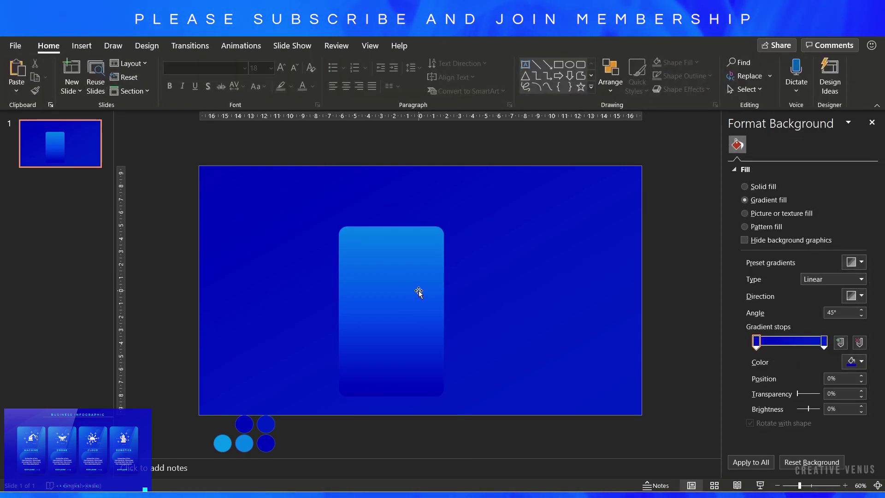
Step: Shrink the card and move it into the slide's left half
{"action": "left_click_drag", "start_coordinate": [418, 291], "coordinate": [325, 277]}
{"action": "left_click_drag", "start_coordinate": [354, 215], "coordinate": [344, 232]}
{"action": "left_click_drag", "start_coordinate": [332, 269], "coordinate": [350, 267]}
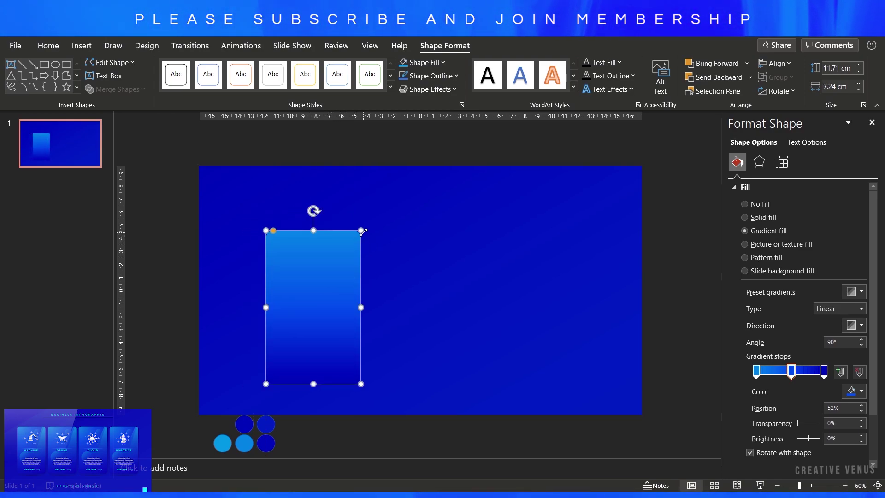
{"action": "left_click_drag", "start_coordinate": [361, 231], "coordinate": [349, 251]}
{"action": "left_click_drag", "start_coordinate": [320, 297], "coordinate": [316, 291]}
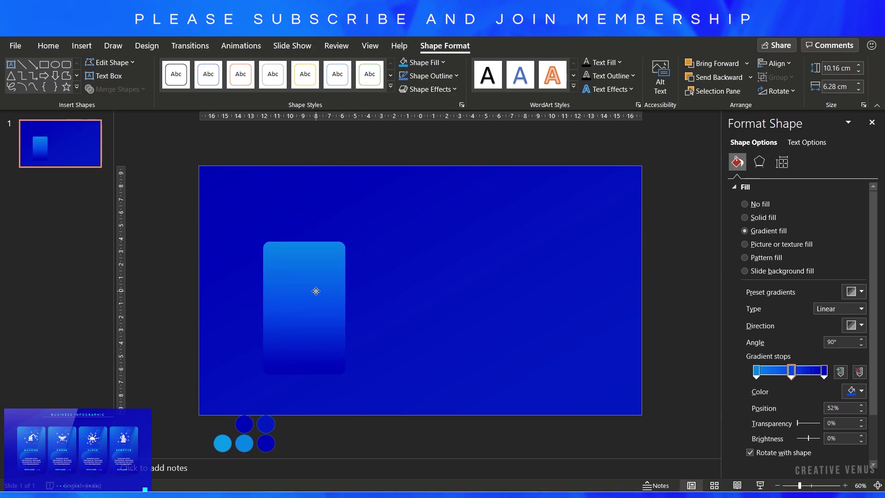
{"action": "left_click", "coordinate": [399, 346]}
{"action": "left_click", "coordinate": [330, 323]}
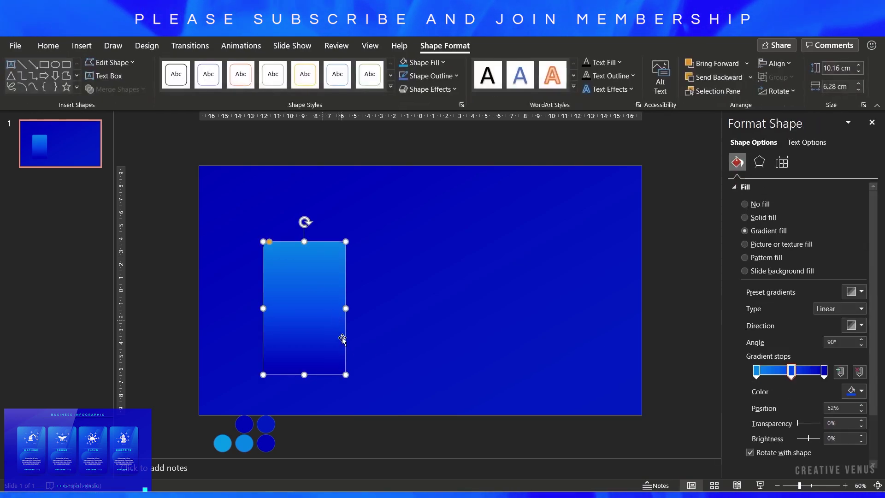
Step: Size the card to exactly 10.8 × 6.5 cm
{"action": "left_click_drag", "start_coordinate": [346, 375], "coordinate": [351, 381]}
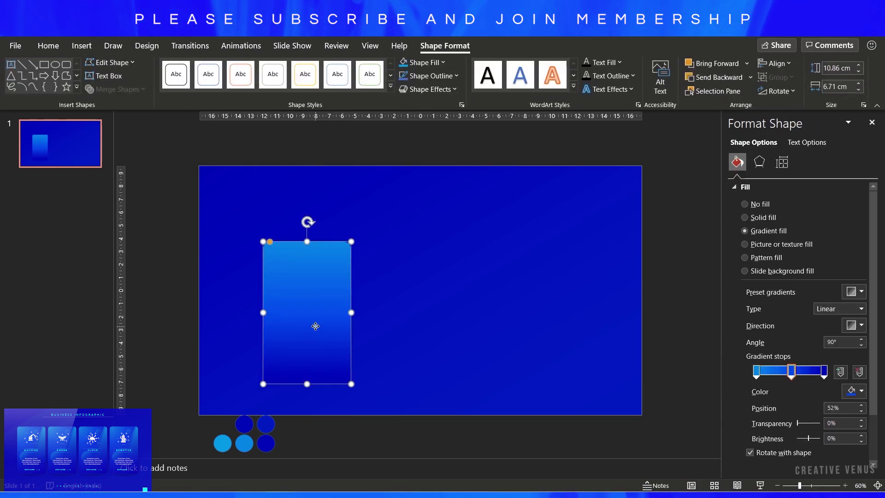
{"action": "left_click_drag", "start_coordinate": [316, 326], "coordinate": [310, 316]}
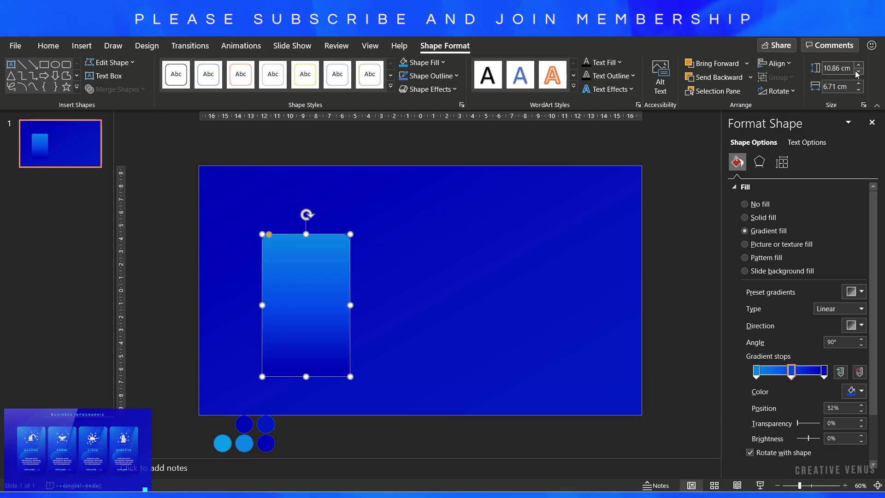
{"action": "left_click", "coordinate": [858, 90]}
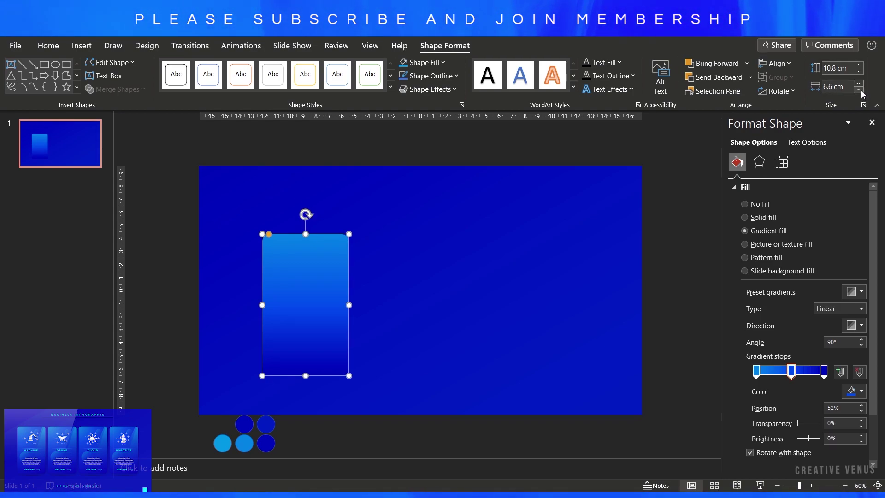
{"action": "left_click", "coordinate": [859, 90]}
Step: Move the card toward the centre and place a duplicate to its right
{"action": "left_click", "coordinate": [466, 314]}
{"action": "left_click", "coordinate": [326, 312]}
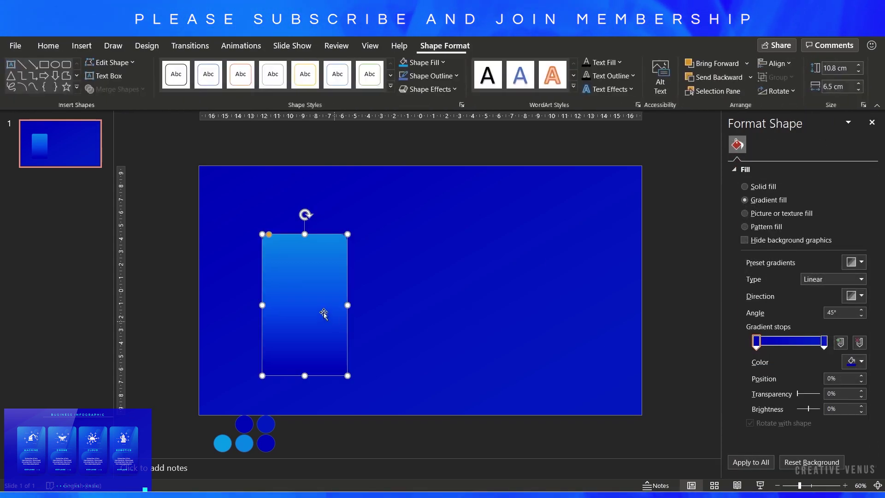
{"action": "left_click_drag", "start_coordinate": [323, 311], "coordinate": [382, 304]}
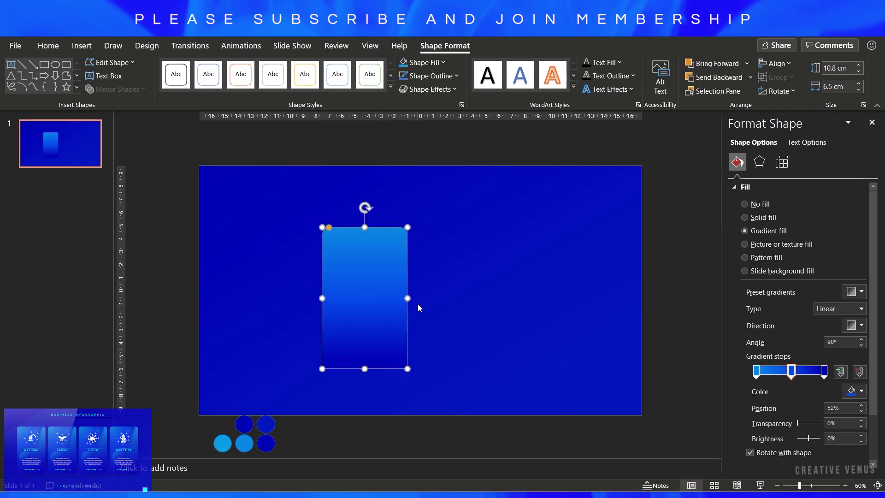
{"action": "key", "text": "ctrl+v"}
{"action": "left_click_drag", "start_coordinate": [402, 298], "coordinate": [531, 290]}
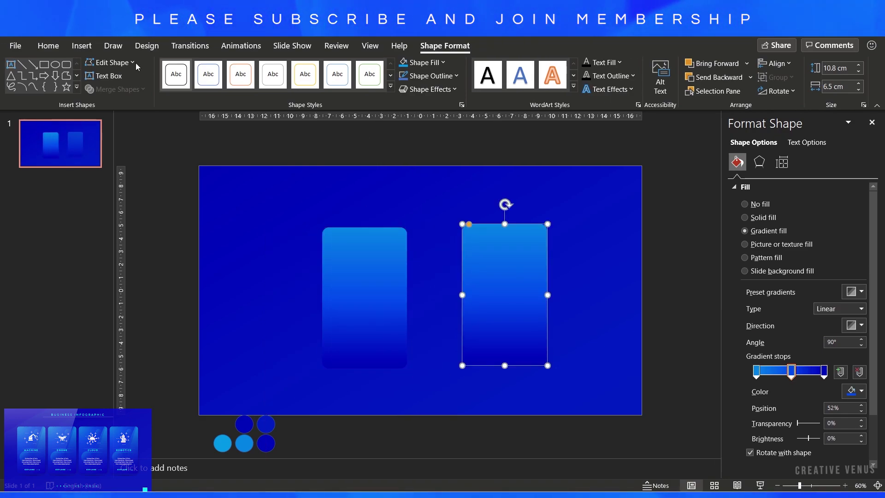
Step: Draw a right triangle over the second card
{"action": "left_click", "coordinate": [82, 45]}
{"action": "left_click", "coordinate": [206, 72]}
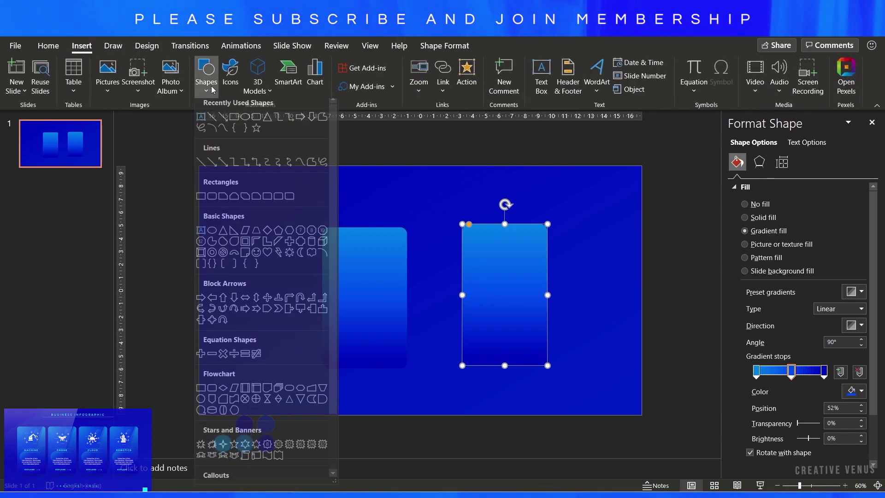
{"action": "left_click", "coordinate": [234, 236]}
{"action": "left_click_drag", "start_coordinate": [434, 220], "coordinate": [545, 388]}
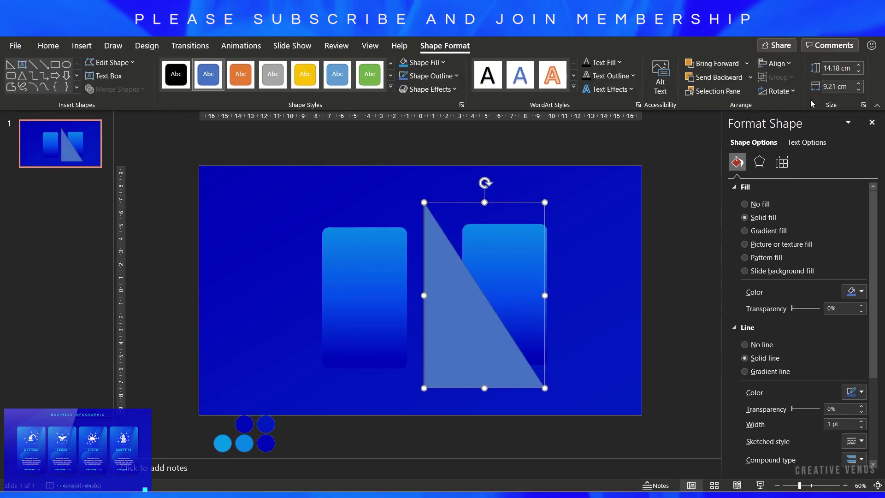
Step: Flip the triangle horizontally, narrow it to 4.67 cm, and duplicate it over the card
{"action": "left_click", "coordinate": [779, 91]}
{"action": "left_click", "coordinate": [807, 155]}
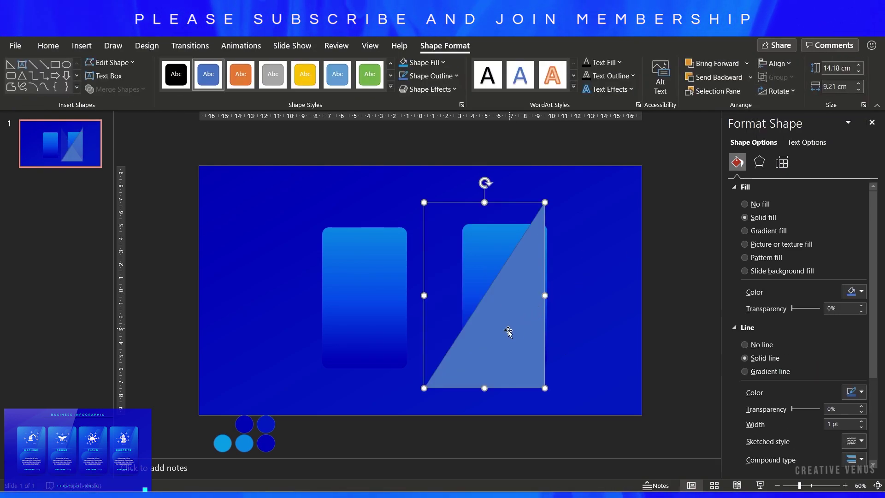
{"action": "left_click_drag", "start_coordinate": [507, 331], "coordinate": [527, 318]}
{"action": "left_click_drag", "start_coordinate": [441, 283], "coordinate": [502, 283]}
{"action": "left_click_drag", "start_coordinate": [550, 306], "coordinate": [537, 306]}
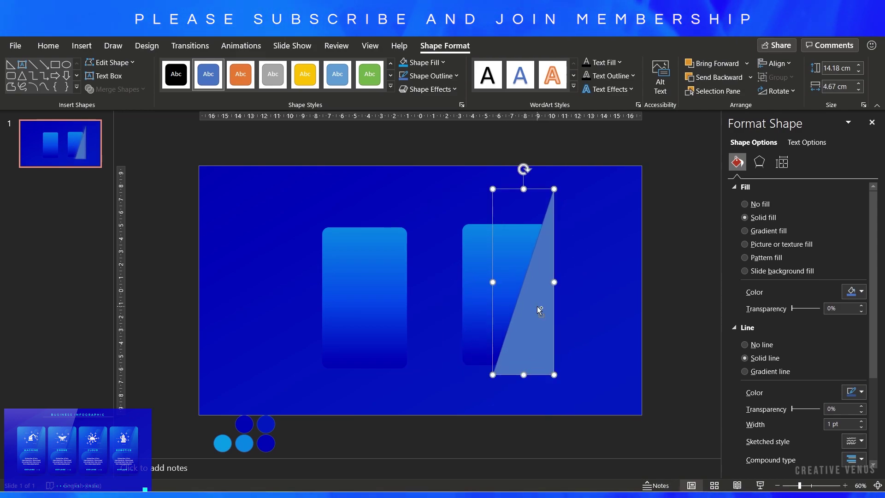
{"action": "key", "text": "ctrl+v"}
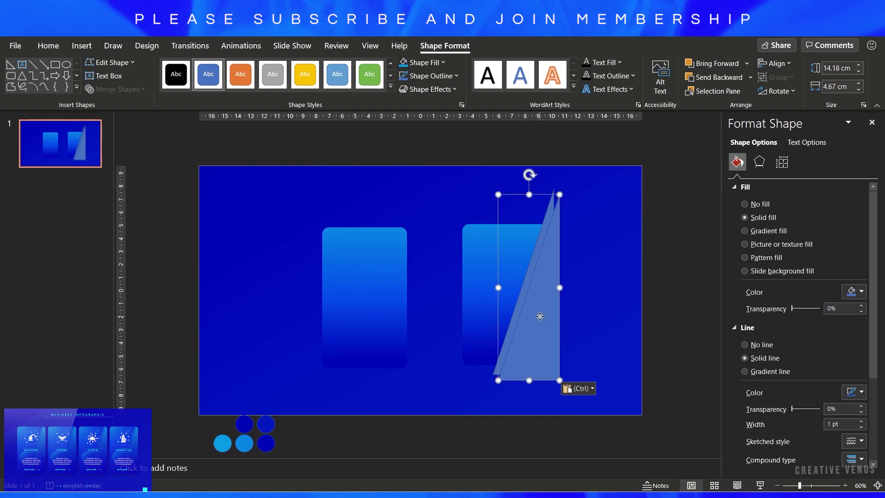
{"action": "left_click_drag", "start_coordinate": [537, 313], "coordinate": [537, 312]}
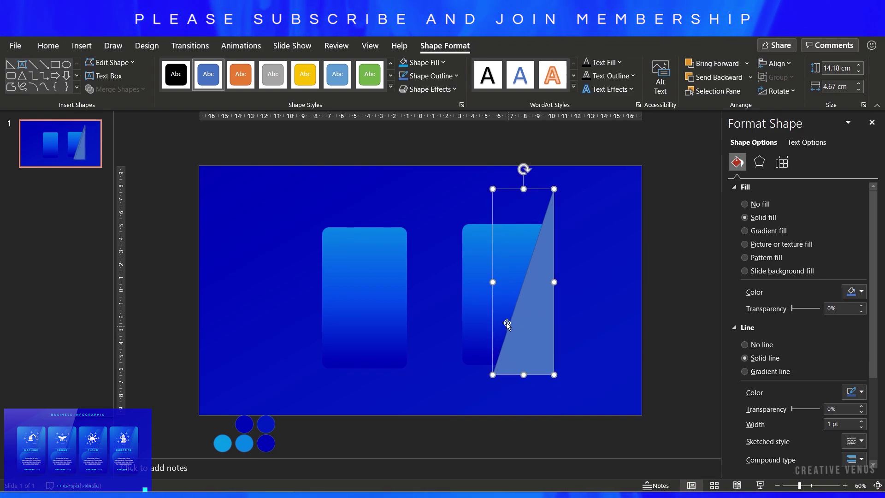
{"action": "left_click_drag", "start_coordinate": [492, 281], "coordinate": [482, 280]}
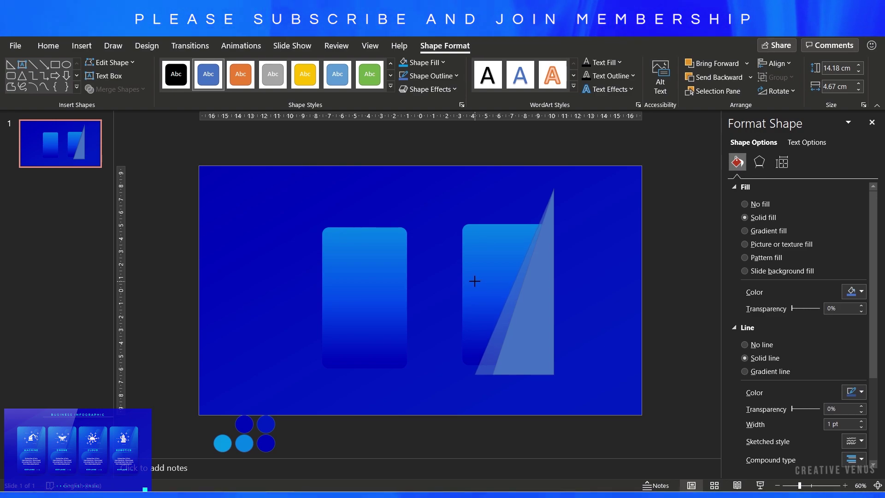
Step: Duplicate the second card in place and send the copy to the back
{"action": "left_click", "coordinate": [469, 275]}
{"action": "key", "text": "ctrl+v"}
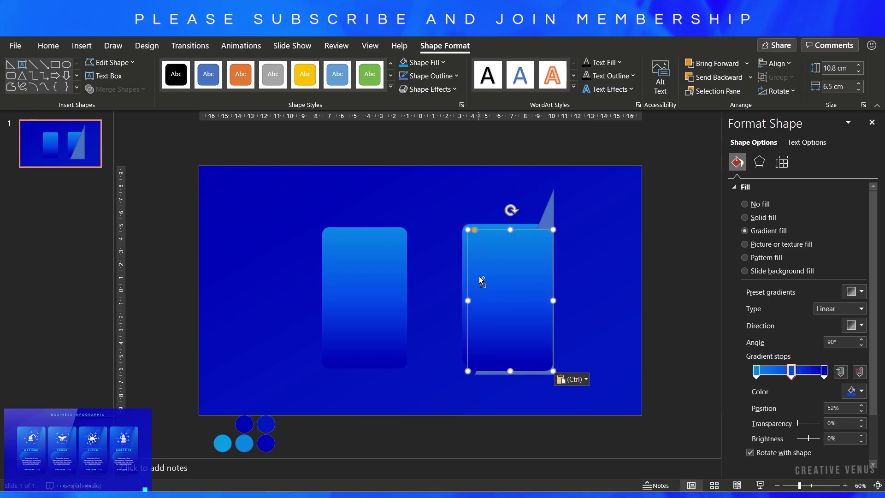
{"action": "left_click_drag", "start_coordinate": [495, 273], "coordinate": [493, 273]}
{"action": "right_click", "coordinate": [496, 269]}
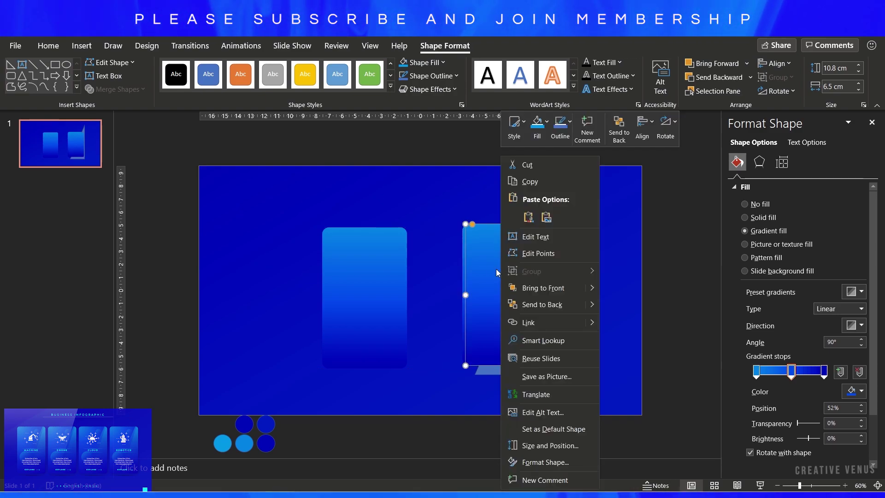
{"action": "key", "text": "Escape"}
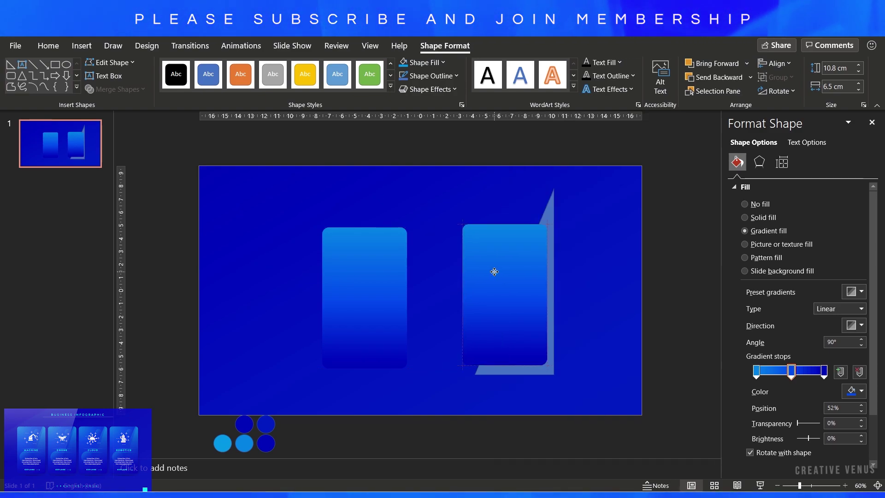
{"action": "right_click", "coordinate": [490, 268]}
{"action": "left_click", "coordinate": [571, 304]}
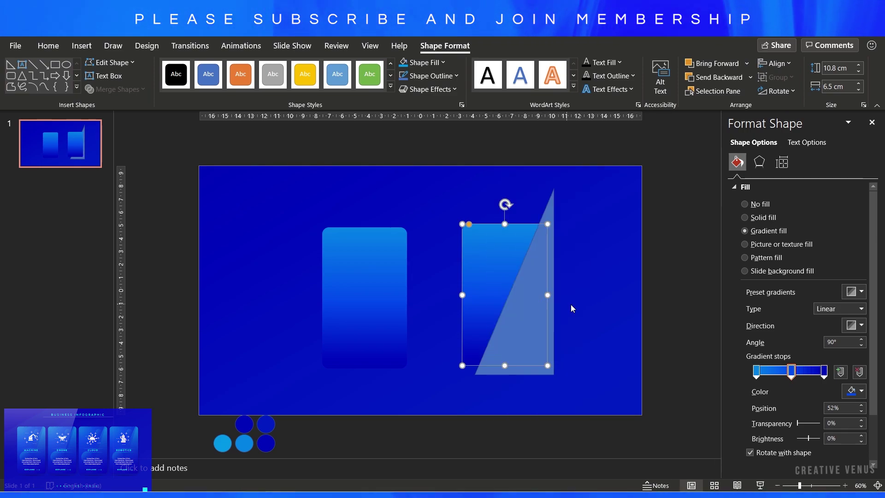
Step: Select the second card together with the triangle for merging
{"action": "left_click", "coordinate": [573, 306]}
{"action": "left_click", "coordinate": [504, 279]}
{"action": "left_click", "coordinate": [523, 307], "text": "shift"}
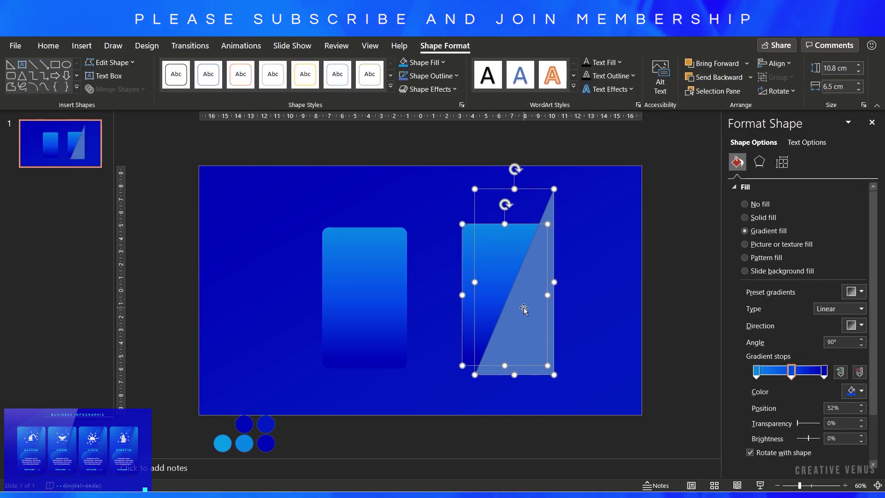
{"action": "left_click", "coordinate": [118, 89]}
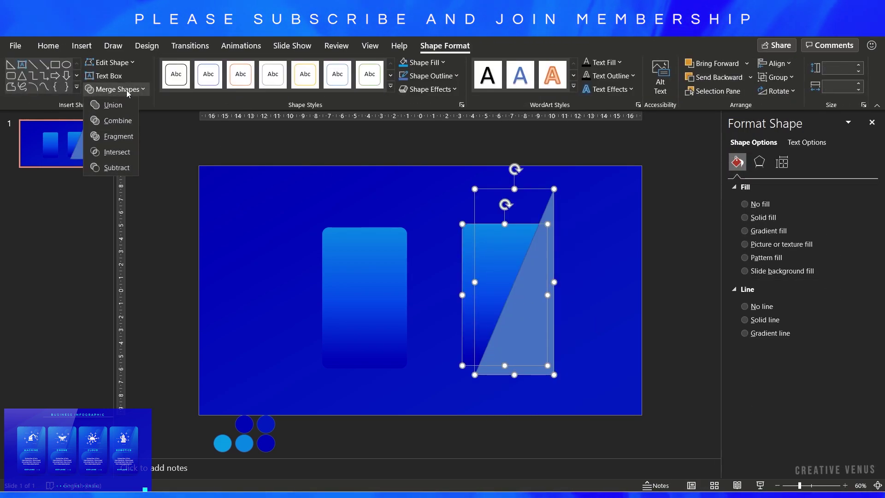
Step: Intersect the card and triangle, move the sliver onto the left card, and give it solid fill
{"action": "left_click", "coordinate": [124, 156]}
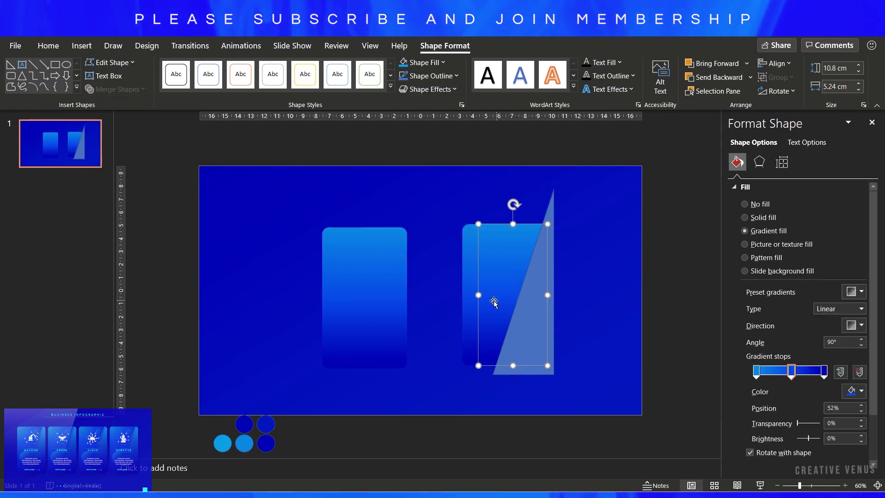
{"action": "left_click_drag", "start_coordinate": [465, 287], "coordinate": [351, 281]}
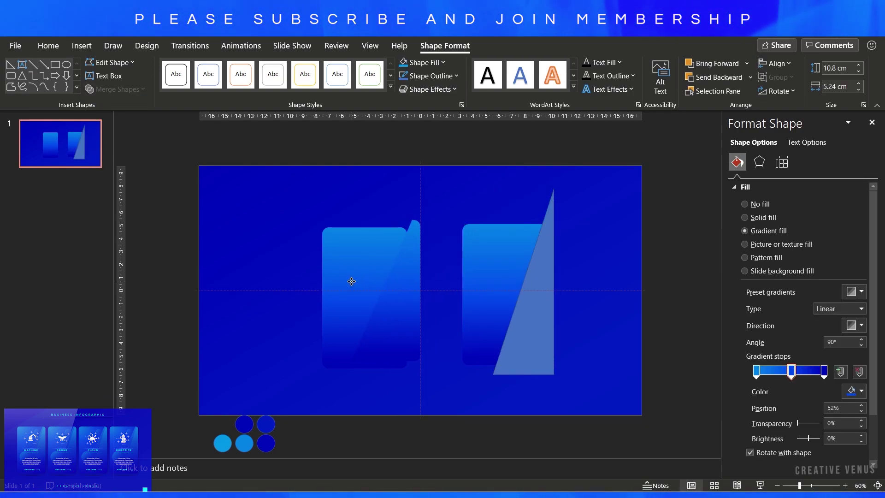
{"action": "left_click", "coordinate": [769, 218]}
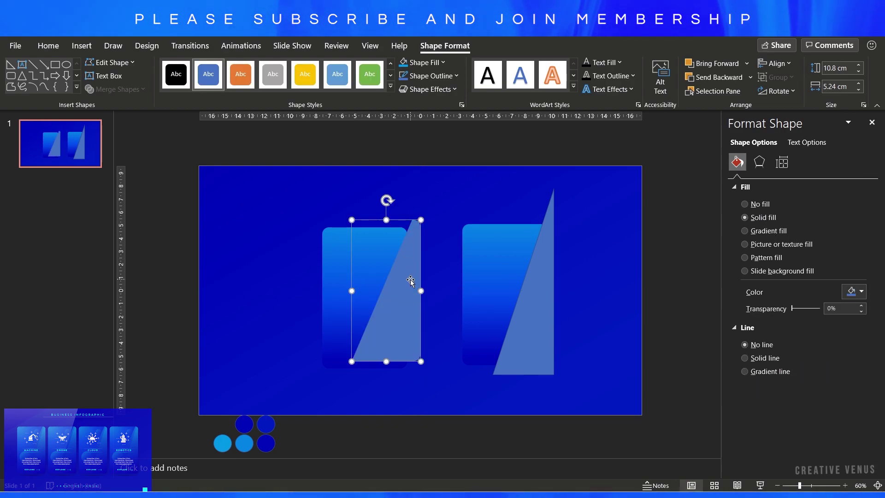
{"action": "left_click", "coordinate": [461, 368]}
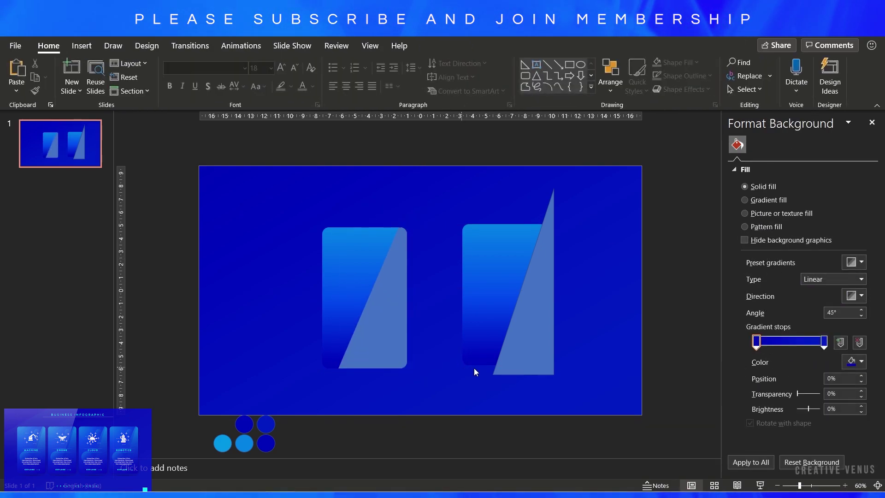
Step: Intersect the right card with its triangle and bring the gradient wedge to the front beside the left card
{"action": "left_click", "coordinate": [508, 293]}
{"action": "left_click", "coordinate": [538, 322], "text": "shift"}
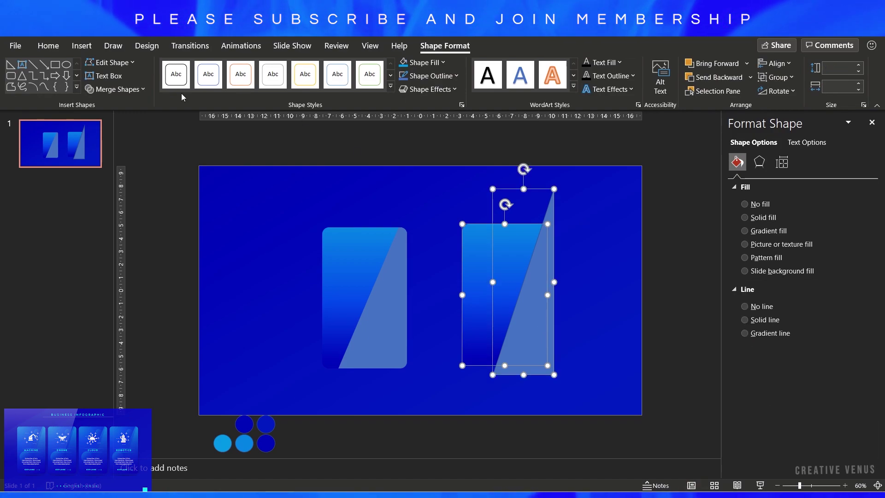
{"action": "left_click", "coordinate": [115, 89]}
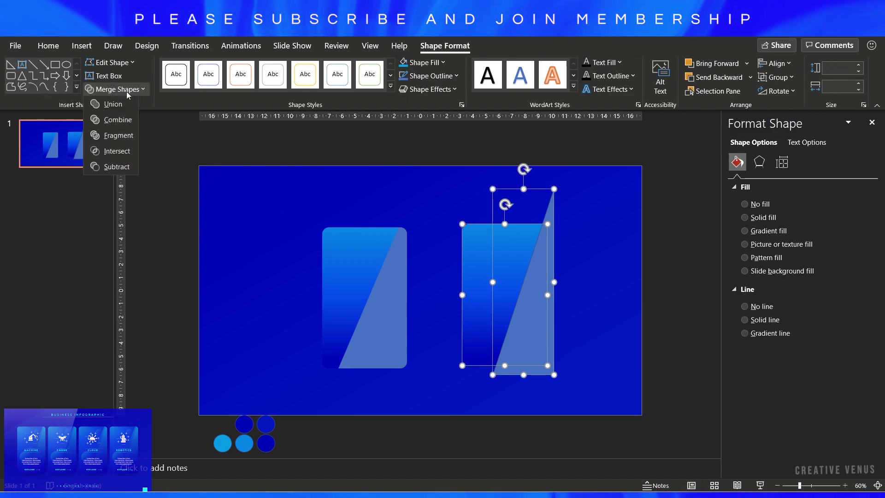
{"action": "left_click", "coordinate": [115, 151]}
{"action": "left_click_drag", "start_coordinate": [536, 316], "coordinate": [424, 319]}
{"action": "right_click", "coordinate": [425, 319]}
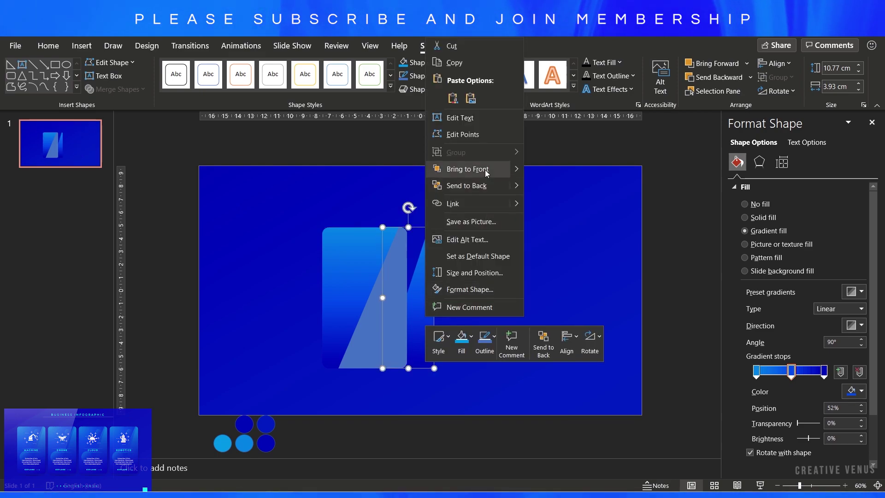
{"action": "left_click", "coordinate": [466, 169]}
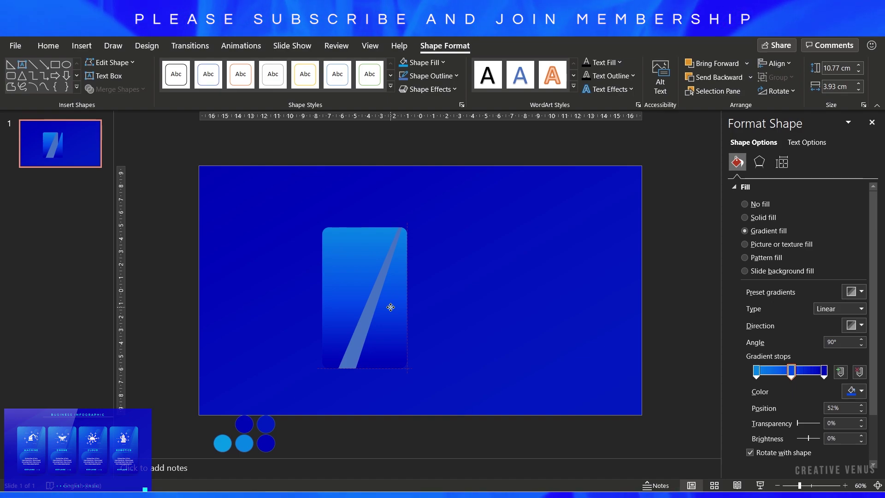
{"action": "left_click_drag", "start_coordinate": [390, 307], "coordinate": [500, 295]}
Step: Give the left card's highlight a two-stop gradient starting with the eyedropped cyan
{"action": "left_click", "coordinate": [393, 305]}
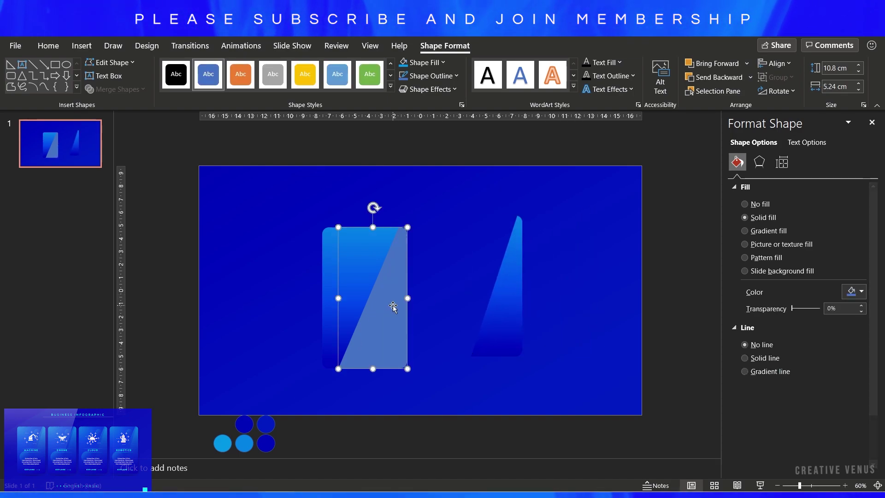
{"action": "left_click", "coordinate": [779, 231]}
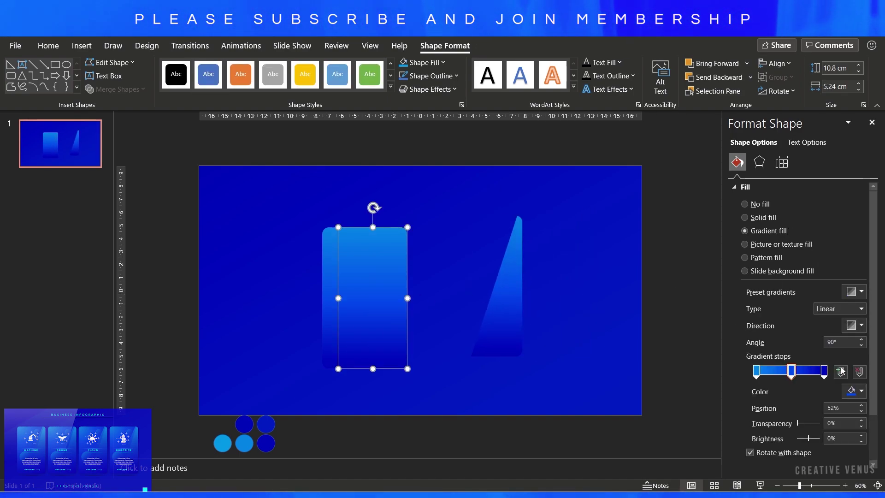
{"action": "left_click", "coordinate": [859, 375]}
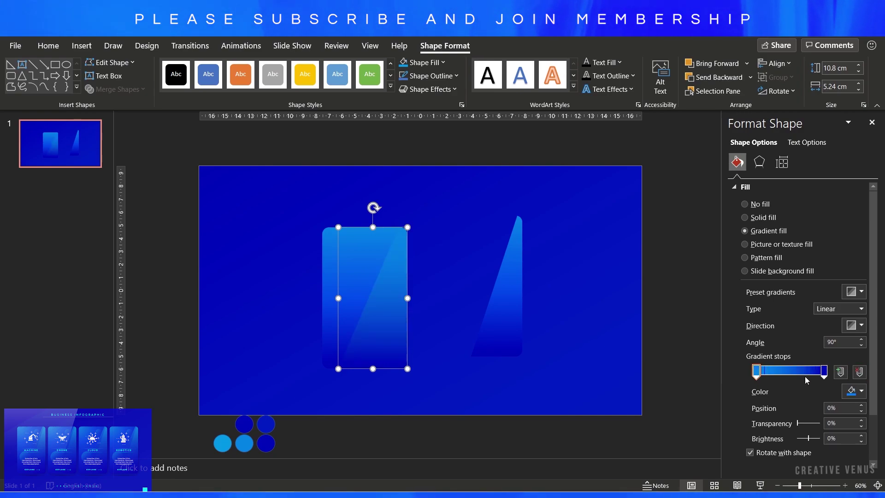
{"action": "left_click", "coordinate": [851, 392]}
{"action": "key", "text": "Escape"}
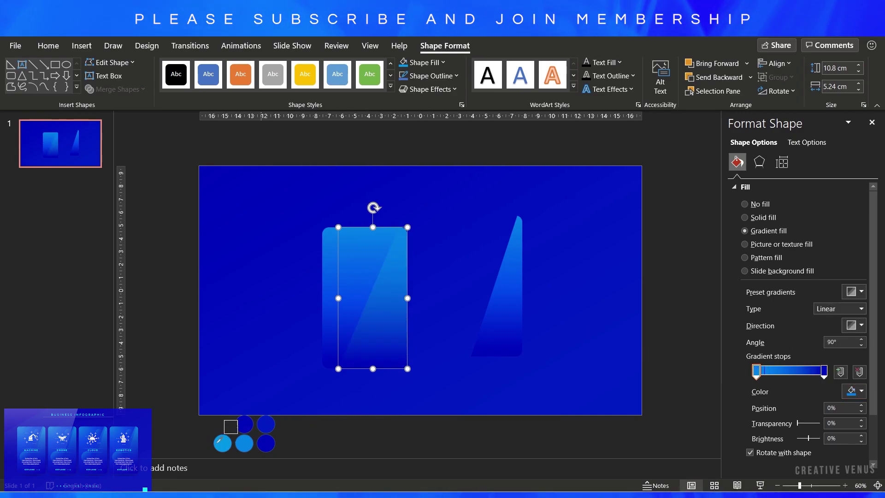
{"action": "left_click", "coordinate": [224, 438]}
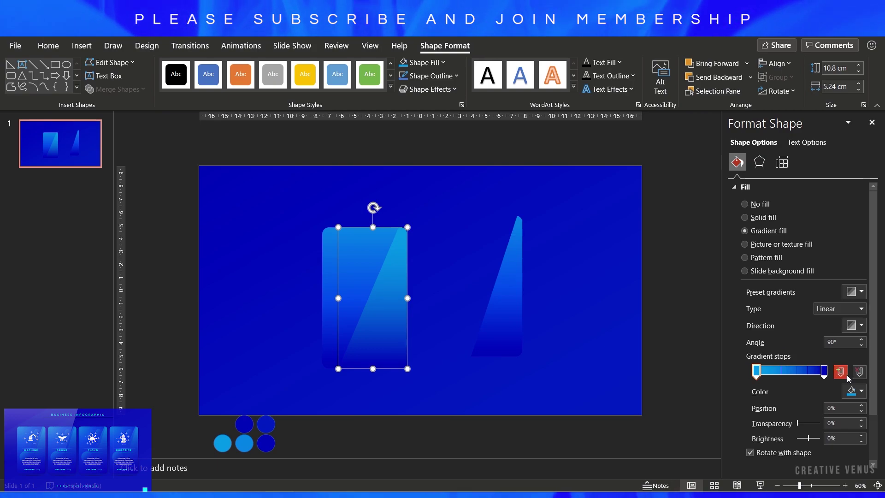
Step: Make the highlight's end stops white and dark blue, both fully transparent, at the gradient's end
{"action": "left_click", "coordinate": [825, 371]}
{"action": "left_click_drag", "start_coordinate": [824, 372], "coordinate": [821, 375]}
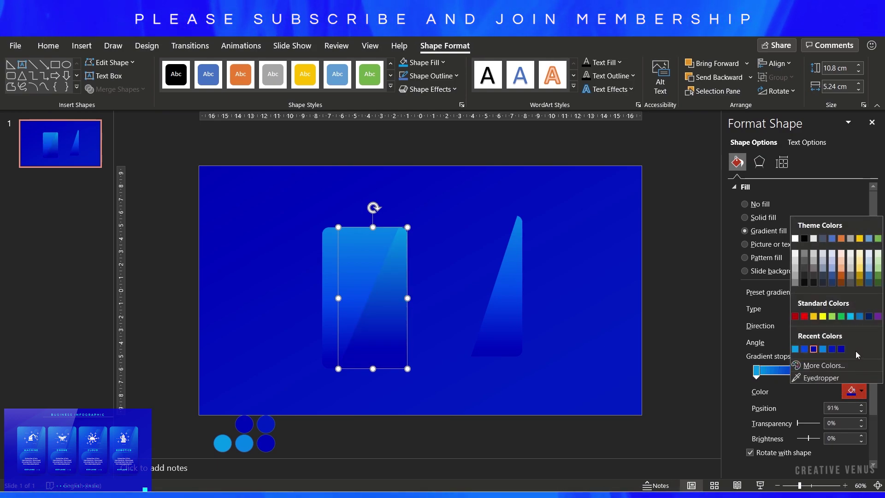
{"action": "left_click", "coordinate": [796, 238]}
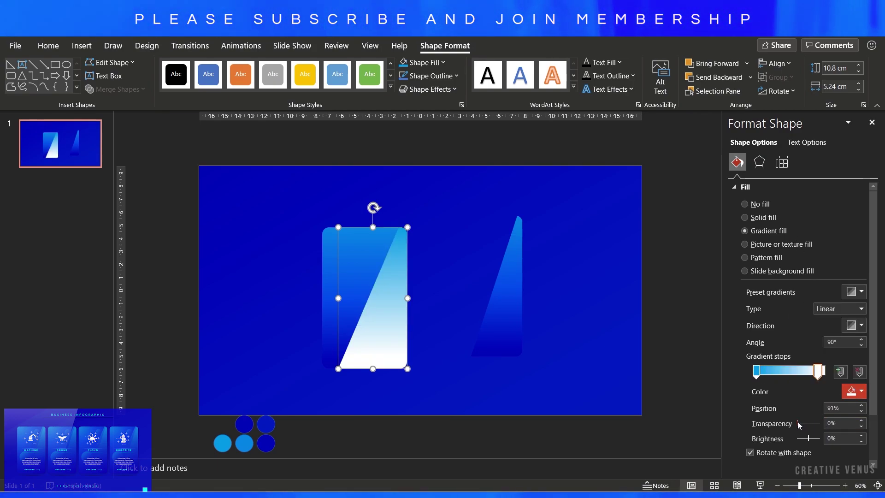
{"action": "left_click_drag", "start_coordinate": [799, 424], "coordinate": [821, 423]}
{"action": "mouse_move", "coordinate": [818, 374]}
{"action": "left_mouse_down"}
{"action": "mouse_move", "coordinate": [805, 379]}
{"action": "mouse_move", "coordinate": [824, 374]}
{"action": "left_mouse_up"}
{"action": "left_click", "coordinate": [818, 375]}
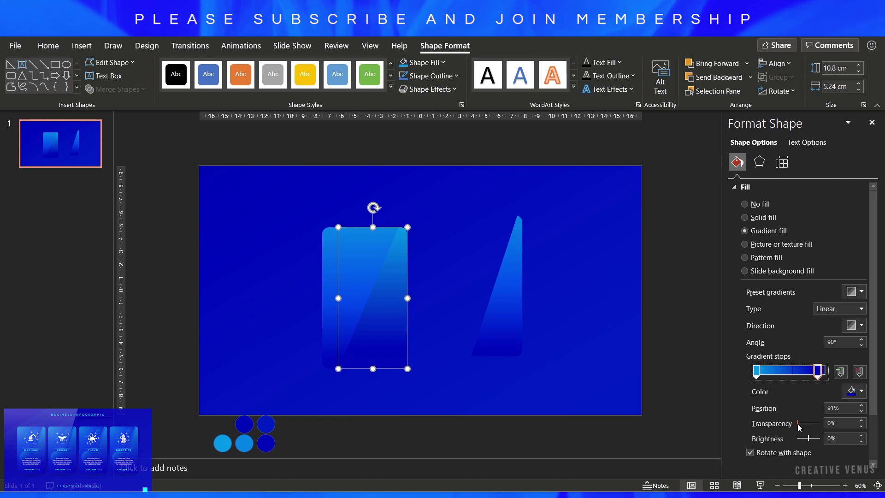
{"action": "left_click_drag", "start_coordinate": [798, 423], "coordinate": [821, 424]}
{"action": "mouse_move", "coordinate": [821, 376]}
{"action": "left_mouse_down"}
{"action": "mouse_move", "coordinate": [790, 376]}
{"action": "mouse_move", "coordinate": [833, 382]}
{"action": "left_mouse_up"}
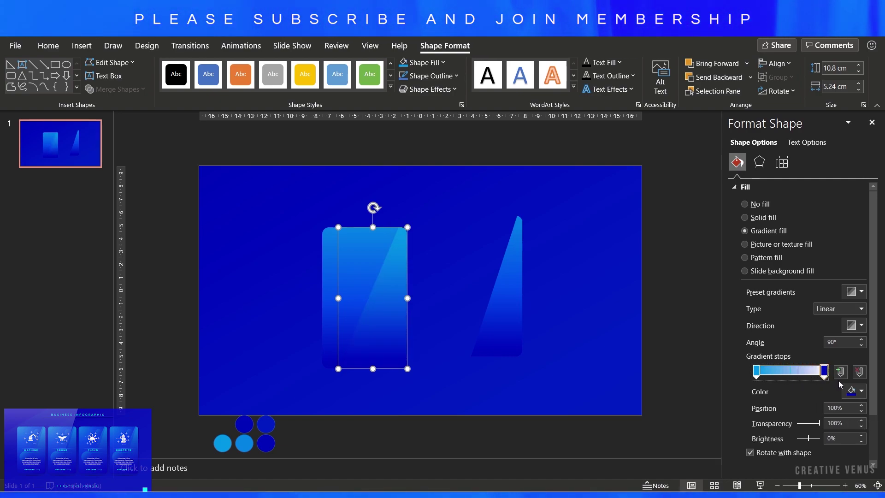
Step: Move the thin gradient triangle onto the card's right half with an eyedropped cyan top stop
{"action": "left_click", "coordinate": [599, 355]}
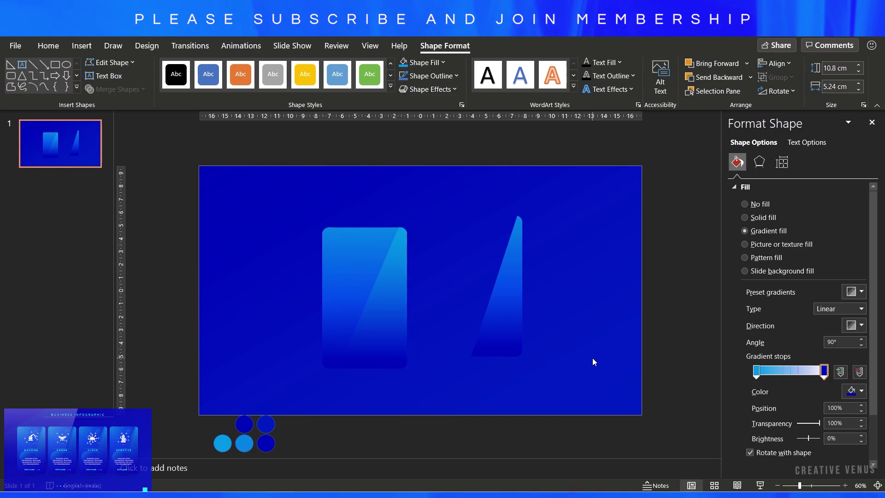
{"action": "left_click", "coordinate": [512, 313]}
{"action": "left_click_drag", "start_coordinate": [513, 296], "coordinate": [399, 310]}
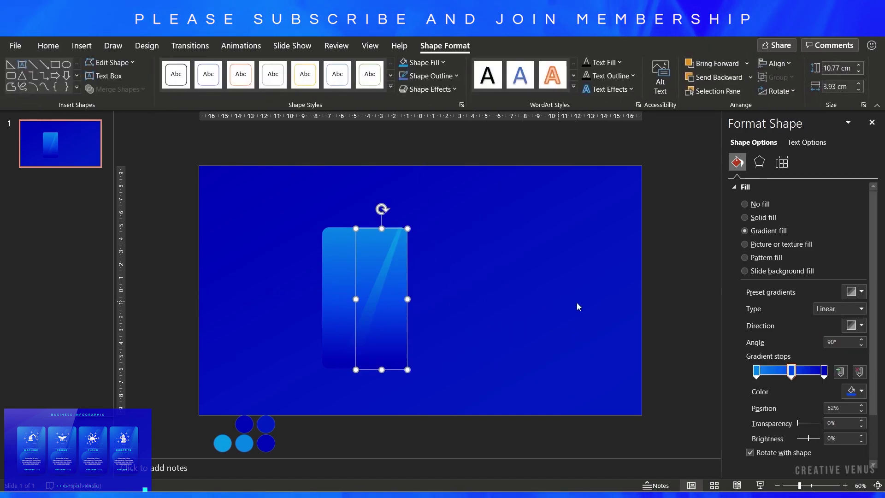
{"action": "left_click", "coordinate": [859, 372]}
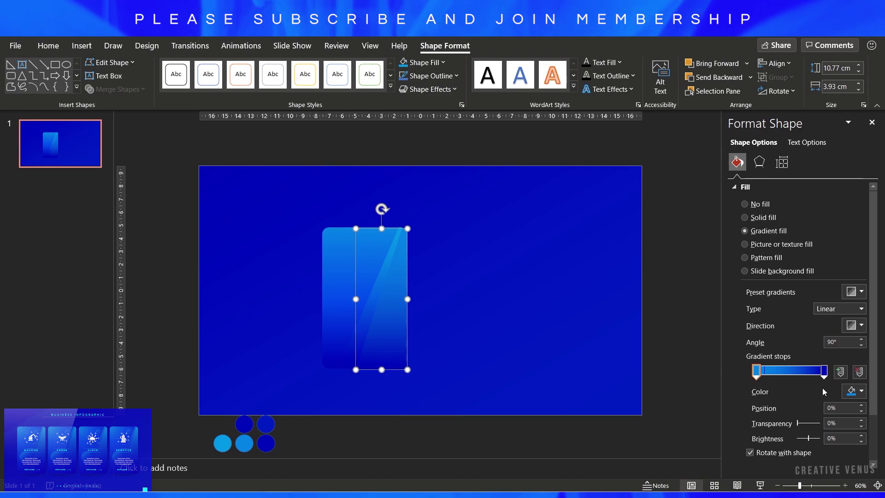
{"action": "left_click", "coordinate": [861, 391]}
{"action": "left_click", "coordinate": [808, 377]}
{"action": "left_click", "coordinate": [222, 444]}
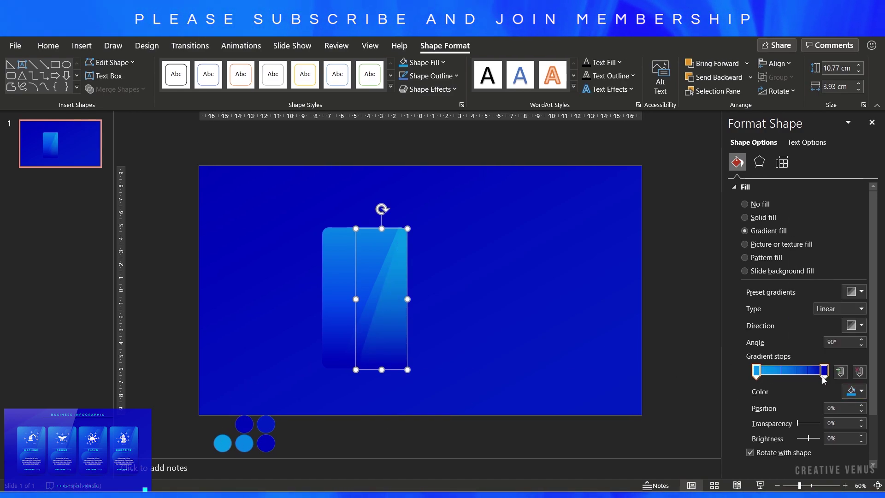
{"action": "left_click", "coordinate": [617, 411]}
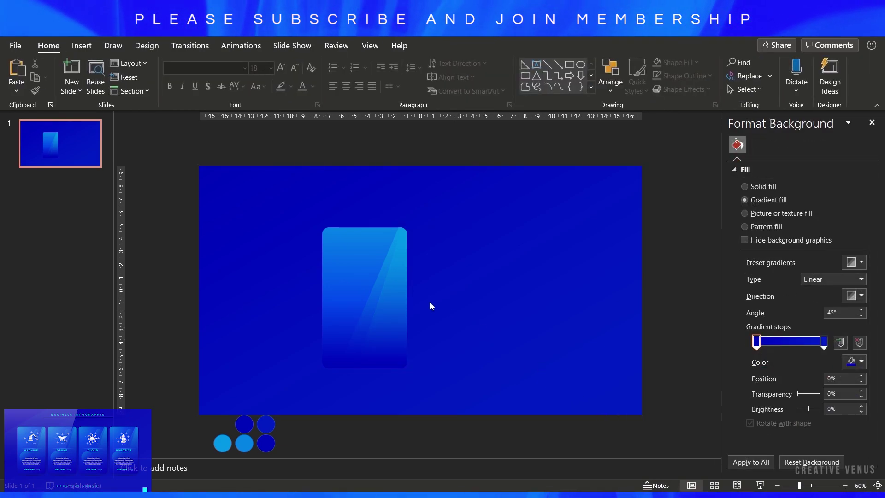
Step: Switch the card's gradient type to Radial using the last radial direction
{"action": "left_click", "coordinate": [374, 294]}
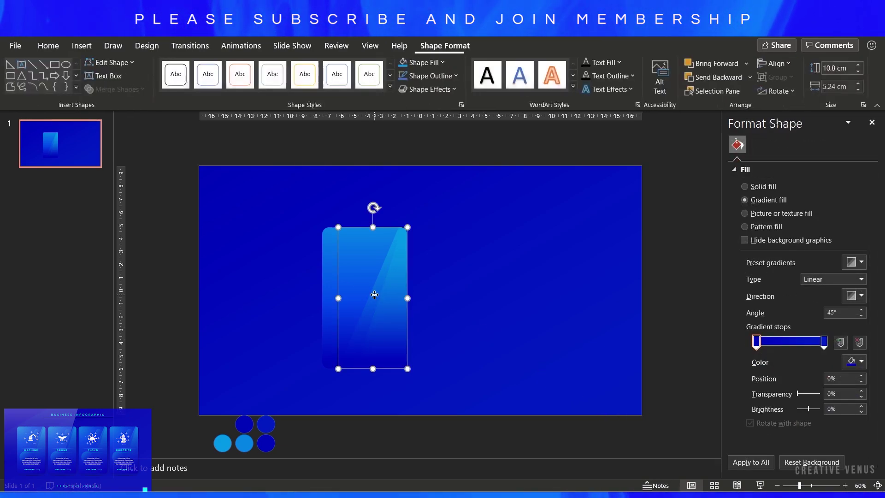
{"action": "left_click", "coordinate": [504, 291]}
{"action": "left_click", "coordinate": [323, 247]}
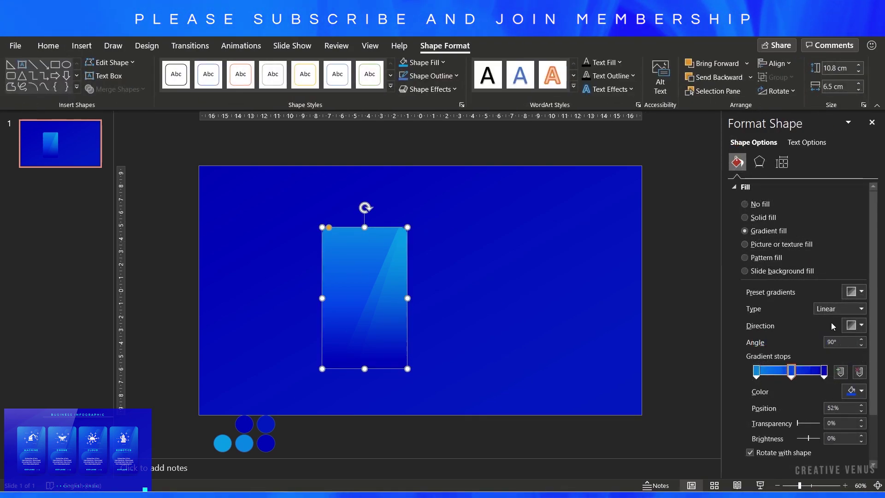
{"action": "left_click", "coordinate": [860, 312]}
{"action": "left_click", "coordinate": [854, 329]}
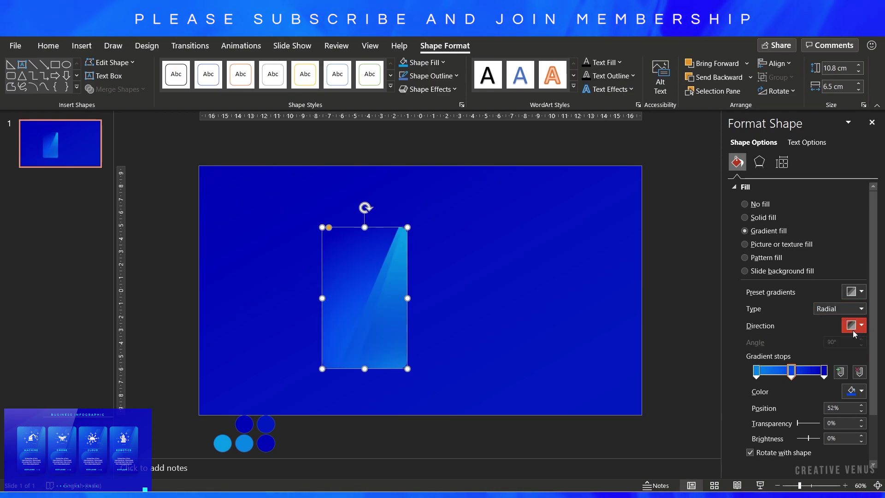
{"action": "left_click", "coordinate": [851, 326]}
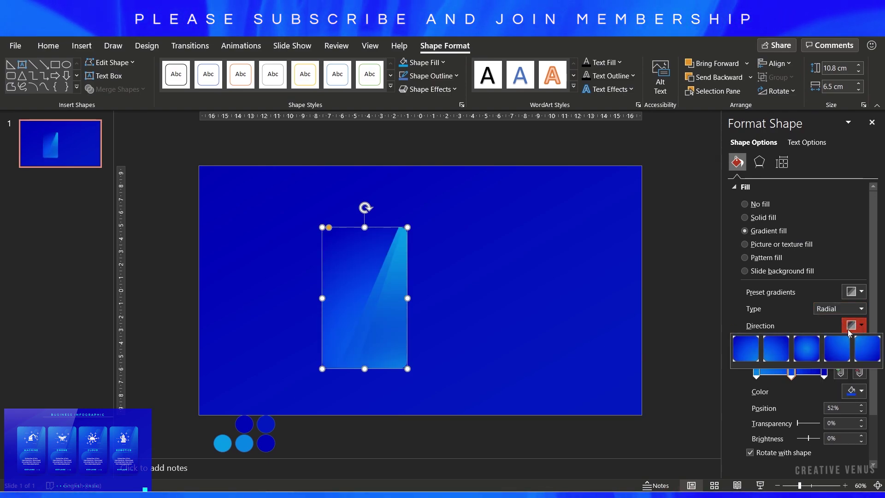
{"action": "left_click", "coordinate": [864, 351]}
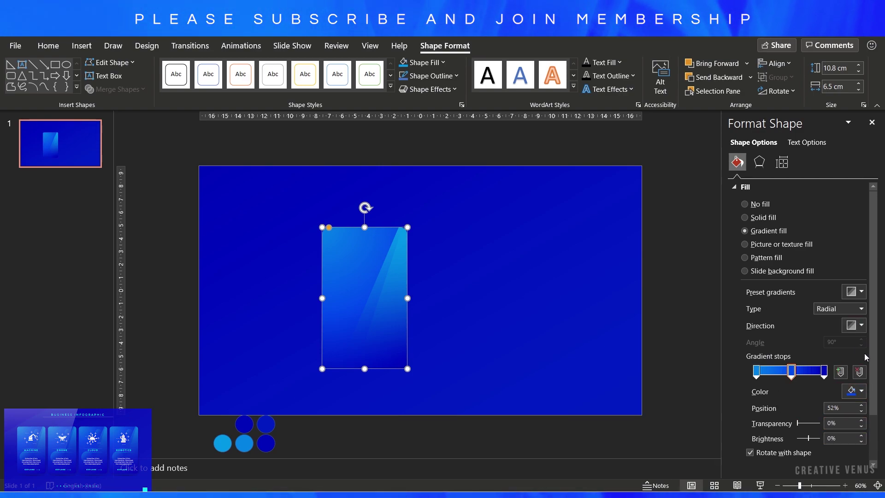
Step: Draw an oval circle in the middle of the card
{"action": "left_click", "coordinate": [864, 325]}
{"action": "key", "text": "Escape"}
{"action": "left_click", "coordinate": [530, 323]}
{"action": "left_click", "coordinate": [82, 46]}
{"action": "left_click", "coordinate": [206, 74]}
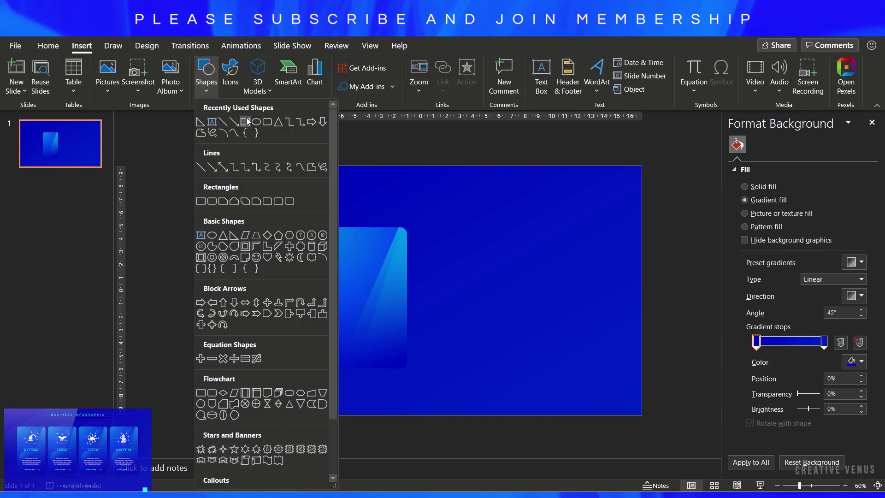
{"action": "left_click", "coordinate": [246, 121]}
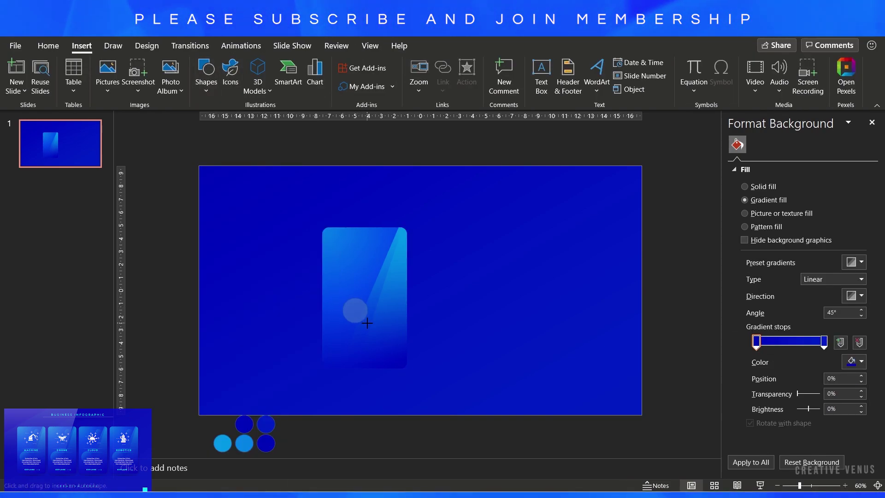
{"action": "left_click_drag", "start_coordinate": [369, 329], "coordinate": [352, 310]}
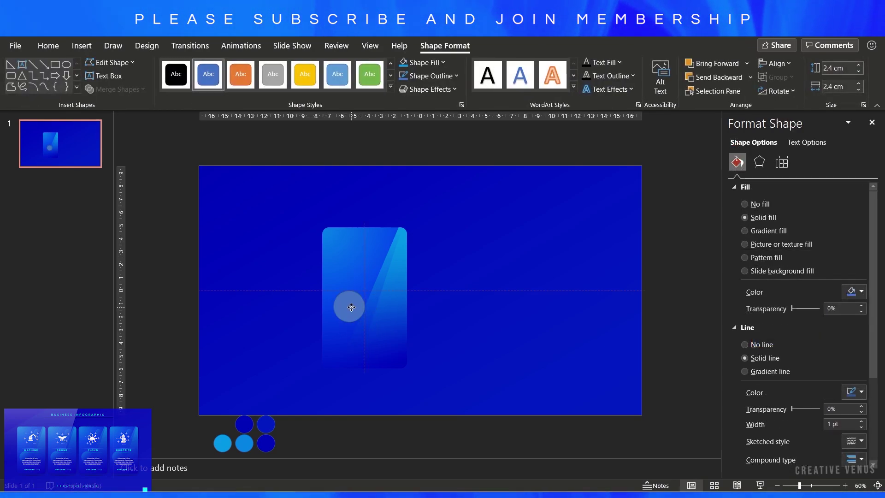
Step: Remove the circle's outline and give it a light-blue eyedropper gradient with a stop about 29% transparent
{"action": "left_click", "coordinate": [776, 344]}
{"action": "left_click", "coordinate": [768, 231]}
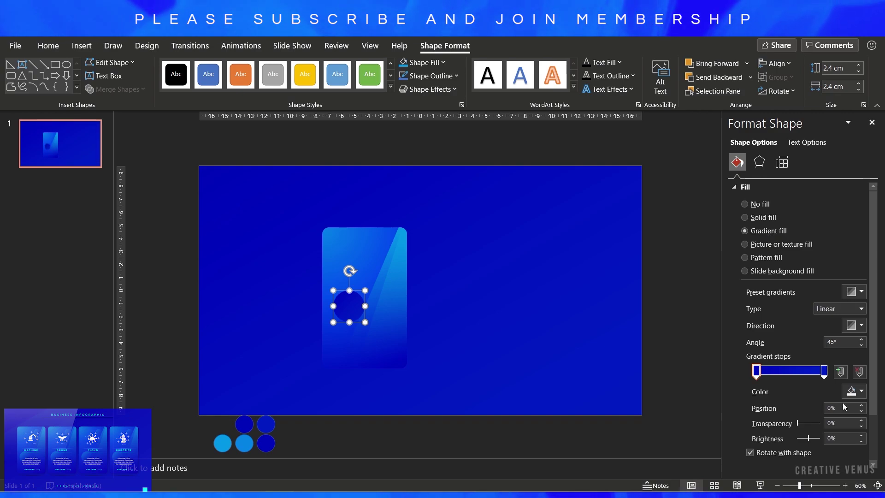
{"action": "left_click", "coordinate": [855, 391]}
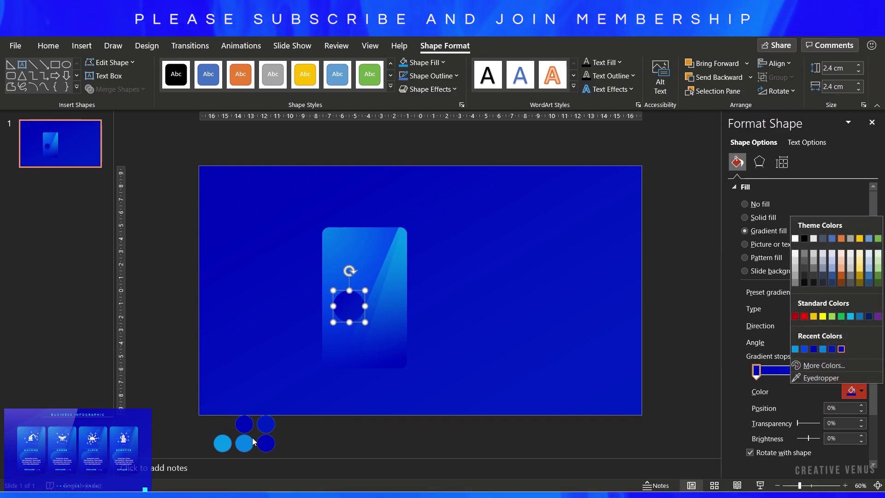
{"action": "left_click", "coordinate": [810, 378]}
{"action": "left_click", "coordinate": [225, 443]}
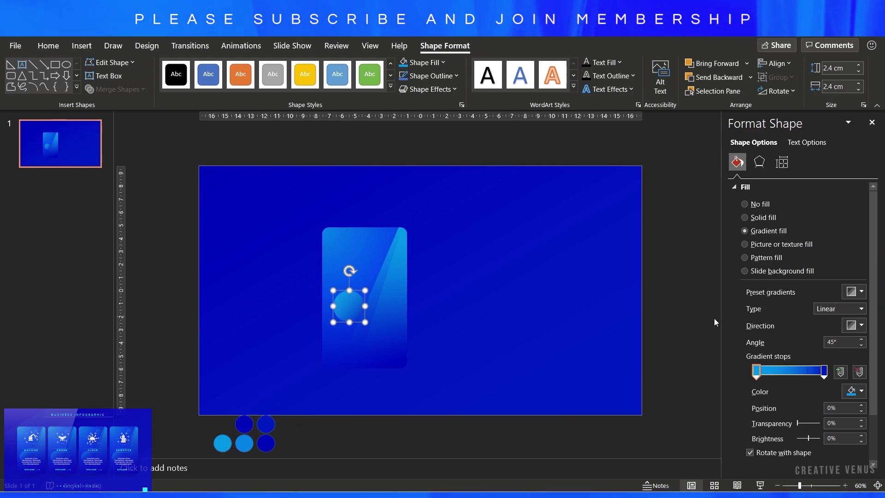
{"action": "left_click", "coordinate": [757, 371]}
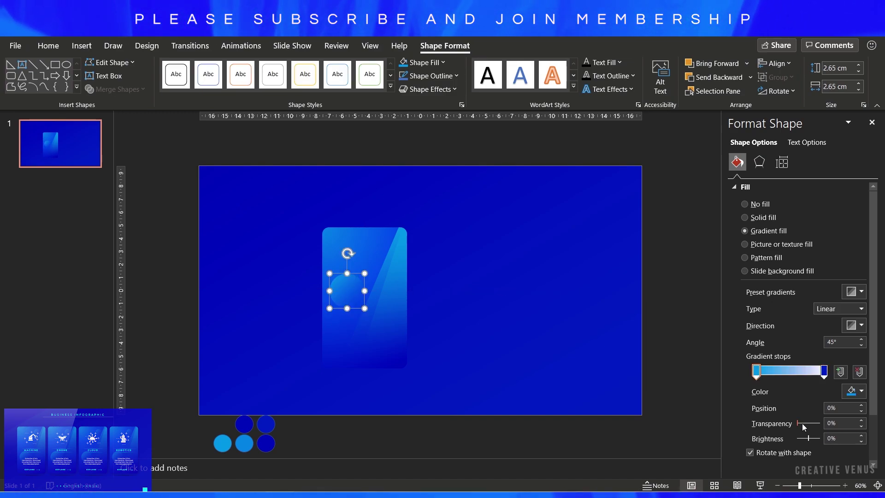
{"action": "left_click_drag", "start_coordinate": [799, 424], "coordinate": [803, 424]}
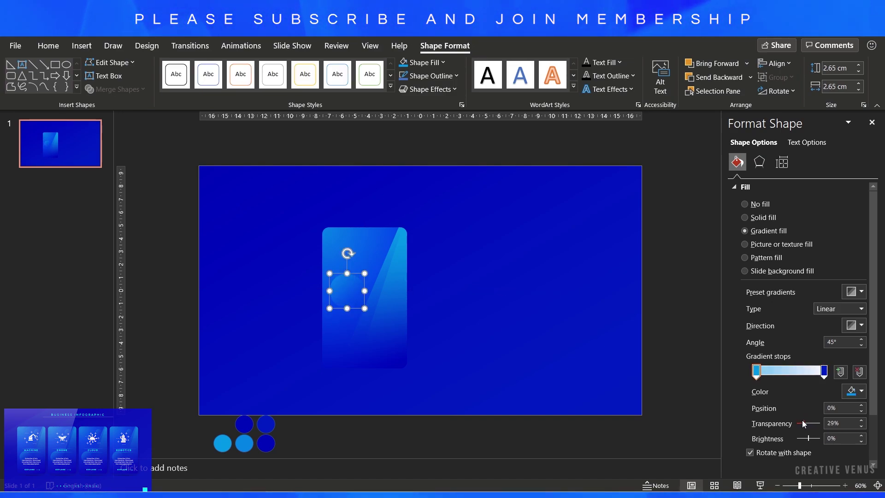
Step: Duplicate the circle and shrink the copy into a small circle near the card's top
{"action": "key", "text": "ctrl+d"}
{"action": "left_click_drag", "start_coordinate": [350, 296], "coordinate": [365, 246]}
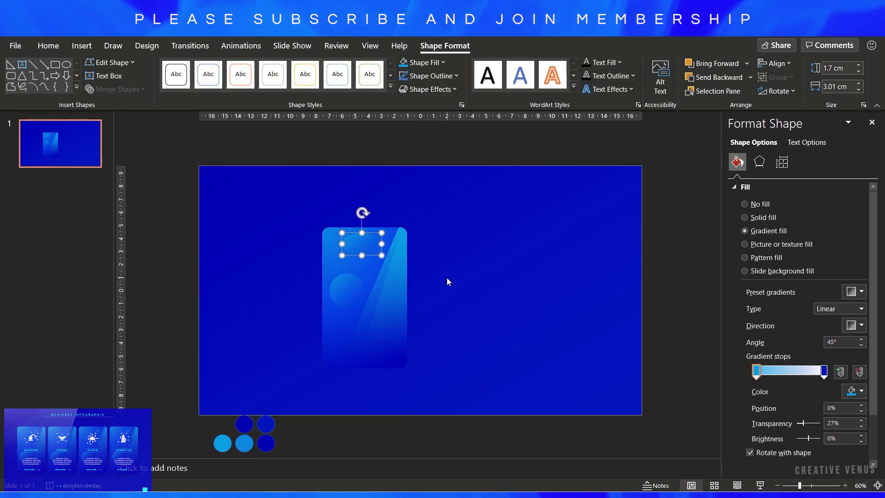
{"action": "left_click_drag", "start_coordinate": [334, 250], "coordinate": [384, 279]}
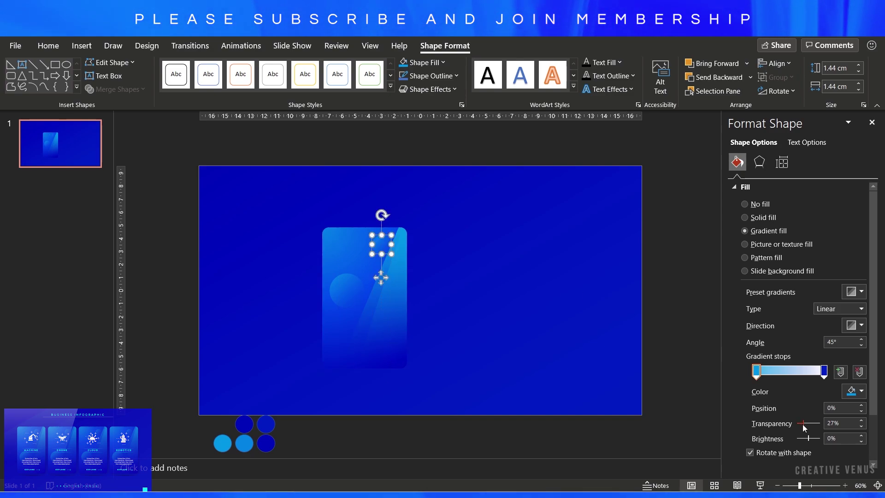
Step: Make the larger circle's light-blue stop opaque, shift it inward, and select the whole card
{"action": "left_click", "coordinate": [345, 291]}
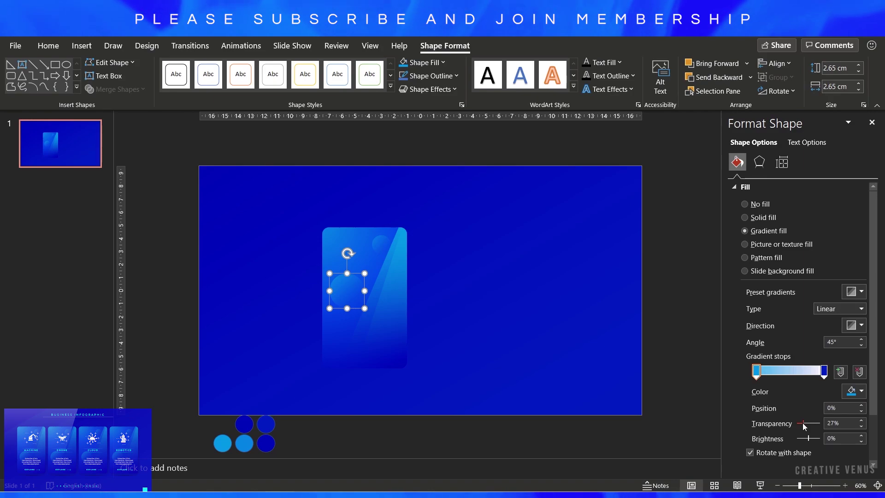
{"action": "left_click_drag", "start_coordinate": [802, 423], "coordinate": [784, 423]}
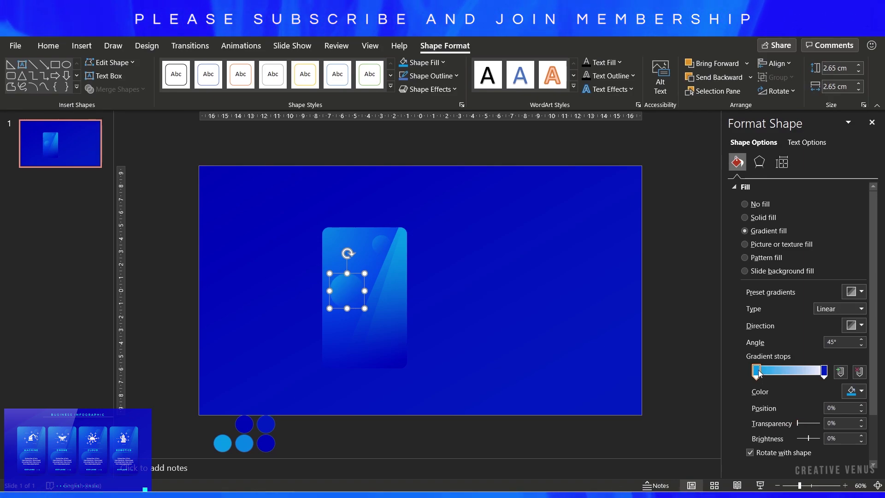
{"action": "left_click_drag", "start_coordinate": [759, 374], "coordinate": [775, 374]}
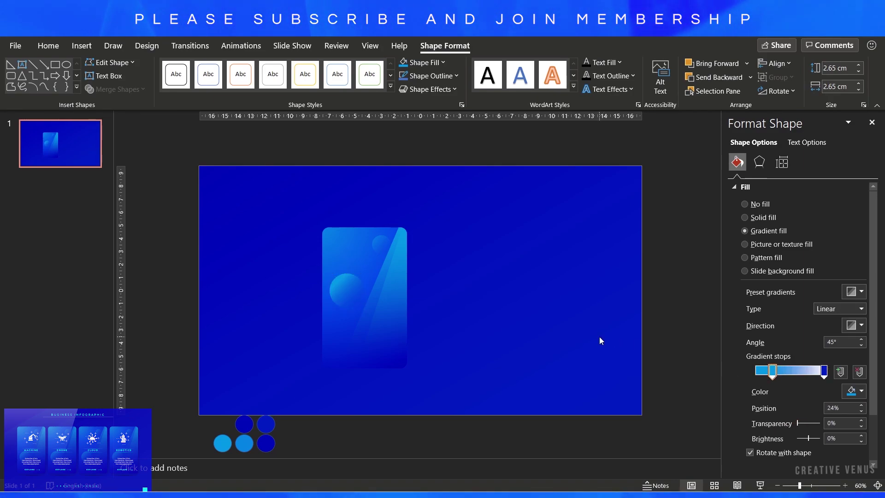
{"action": "left_click_drag", "start_coordinate": [271, 411], "coordinate": [495, 217]}
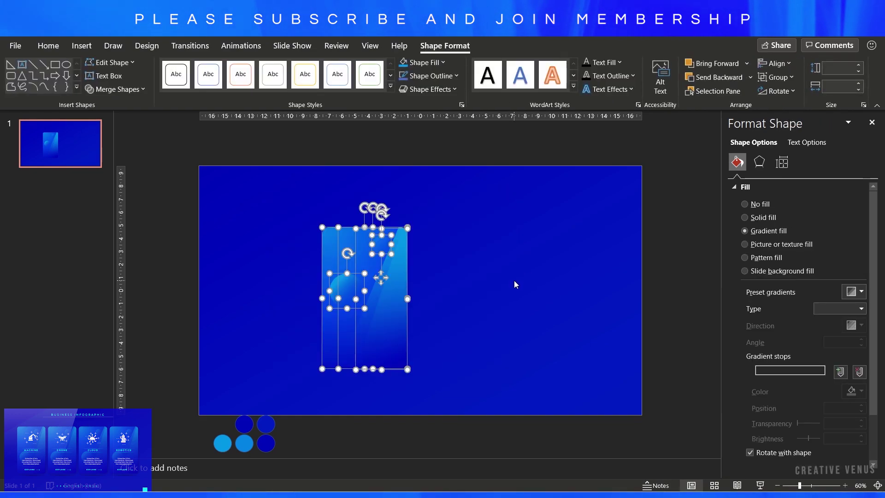
Step: Group the card's shapes and add an outer shadow: 81% transparency, 18 pt blur, 4 pt distance
{"action": "key", "text": "ctrl+g"}
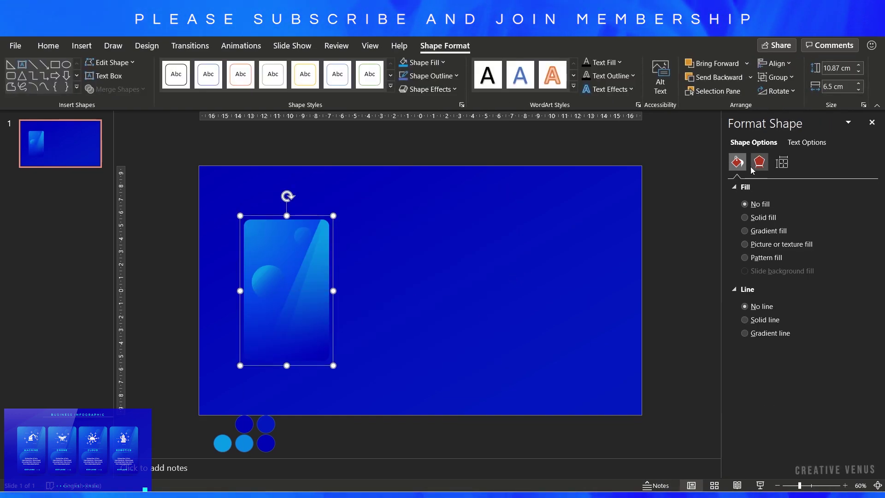
{"action": "left_click", "coordinate": [759, 162]}
{"action": "left_click", "coordinate": [783, 187]}
{"action": "left_click", "coordinate": [851, 203]}
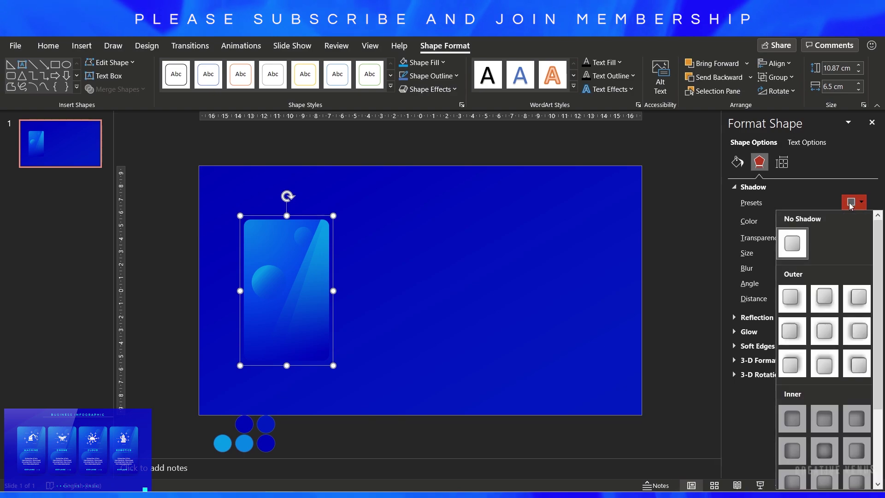
{"action": "left_click", "coordinate": [791, 297]}
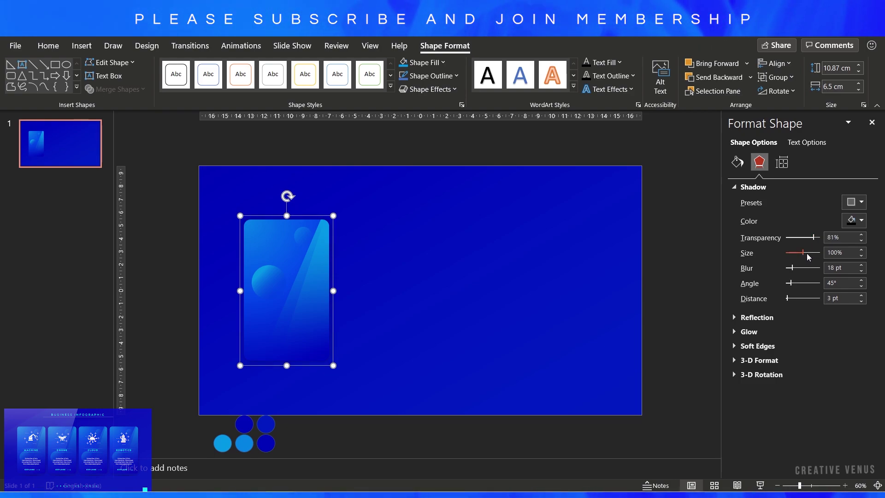
{"action": "left_click", "coordinate": [861, 295]}
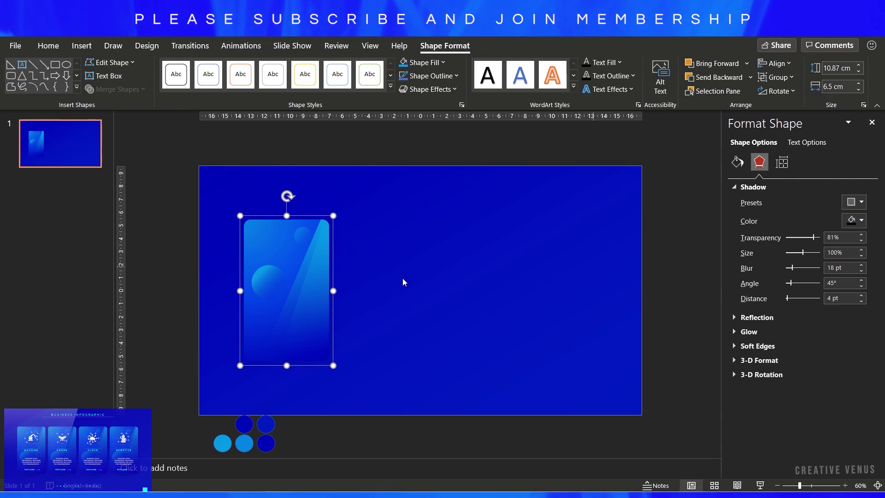
Step: Search the icon library for 'plus' and insert the thin plus icon
{"action": "left_click", "coordinate": [400, 303]}
{"action": "left_click", "coordinate": [82, 45]}
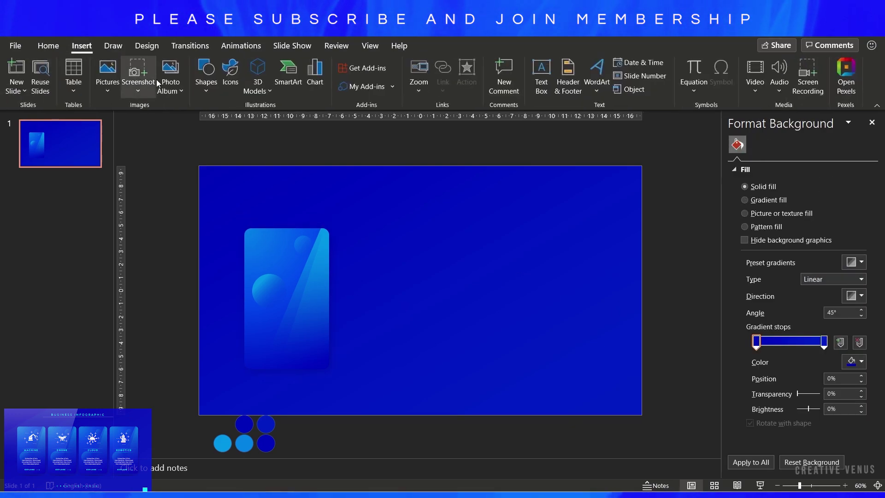
{"action": "left_click", "coordinate": [201, 93]}
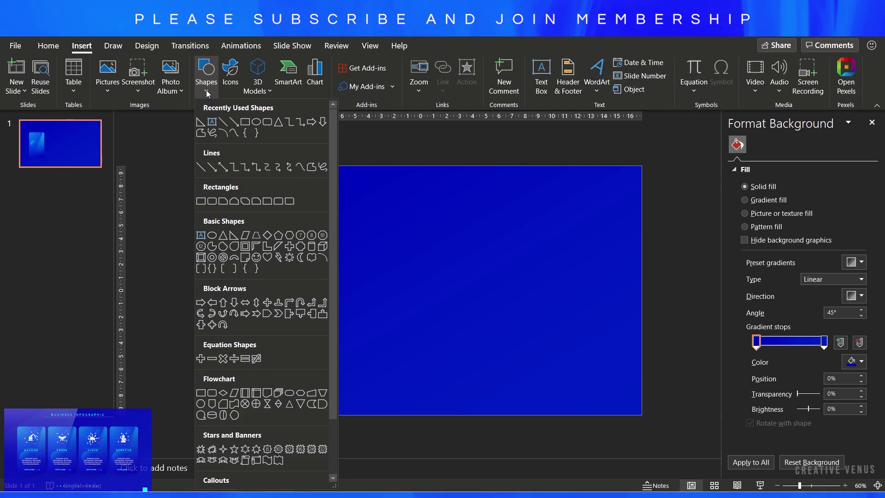
{"action": "left_click", "coordinate": [233, 90]}
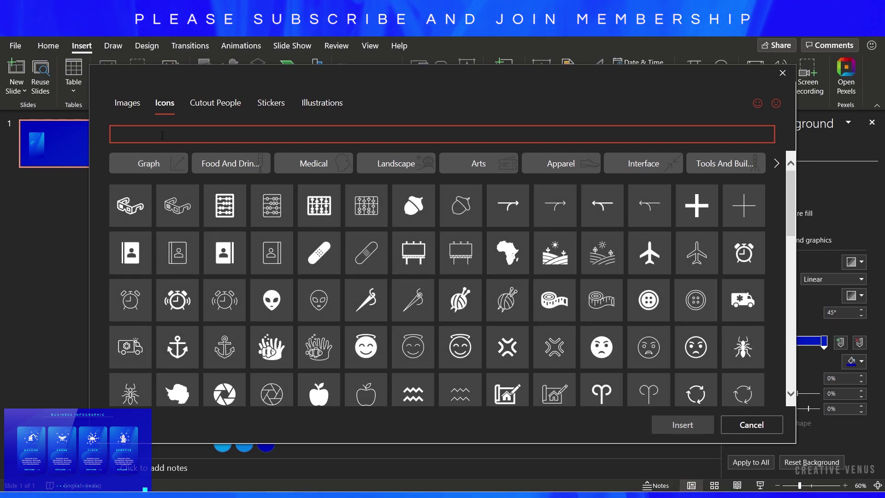
{"action": "type", "text": "plus"}
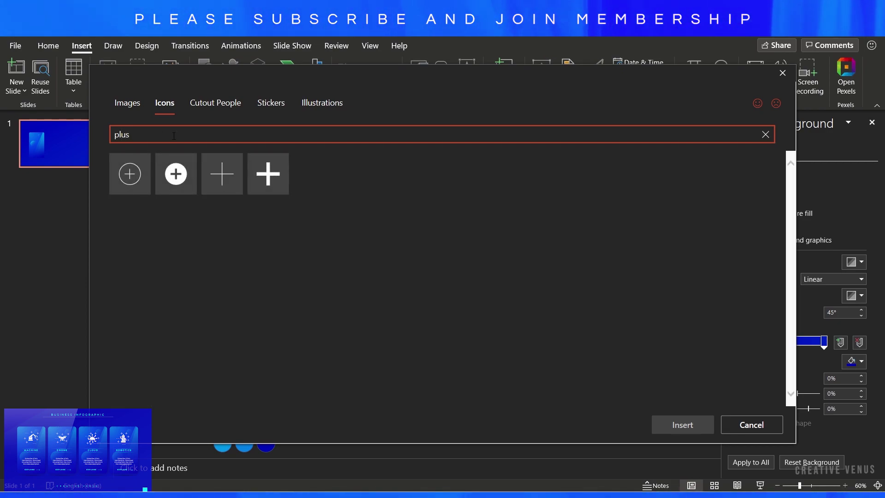
{"action": "left_click", "coordinate": [221, 182]}
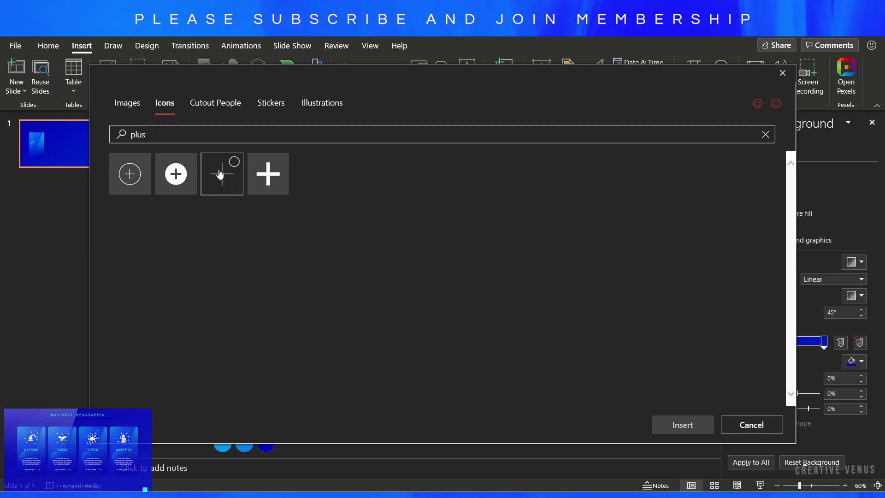
{"action": "left_click", "coordinate": [683, 426]}
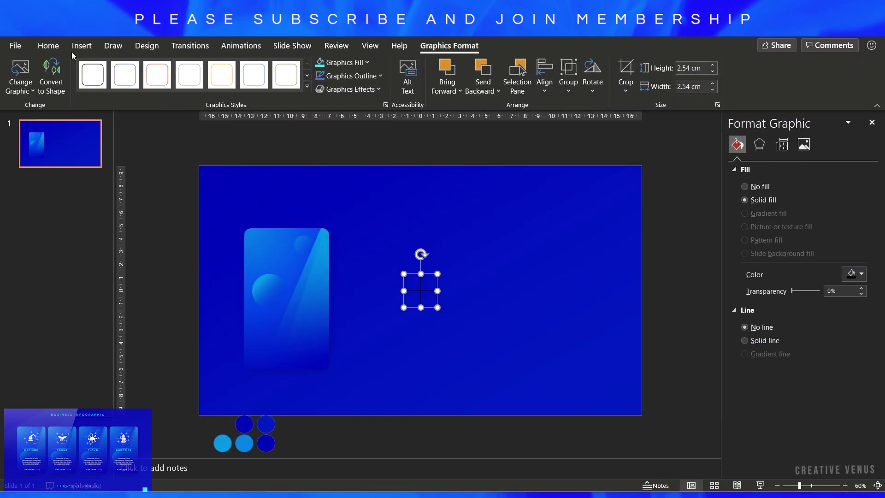
Step: Reopen the icon library, search 'dots', then cancel without inserting anything
{"action": "left_click", "coordinate": [81, 46]}
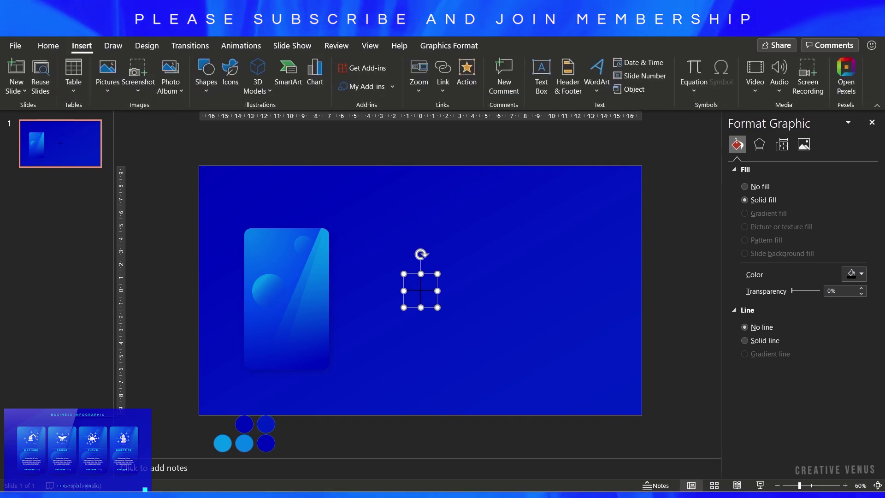
{"action": "left_click", "coordinate": [230, 76]}
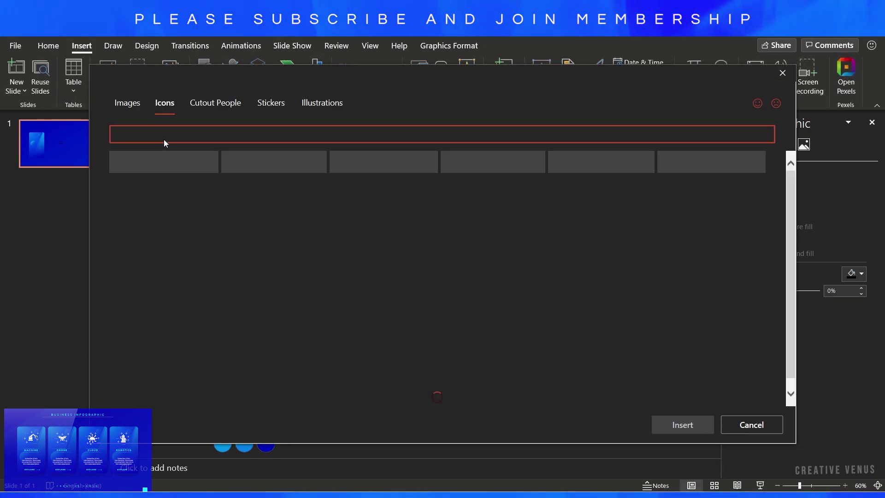
{"action": "type", "text": "dot"}
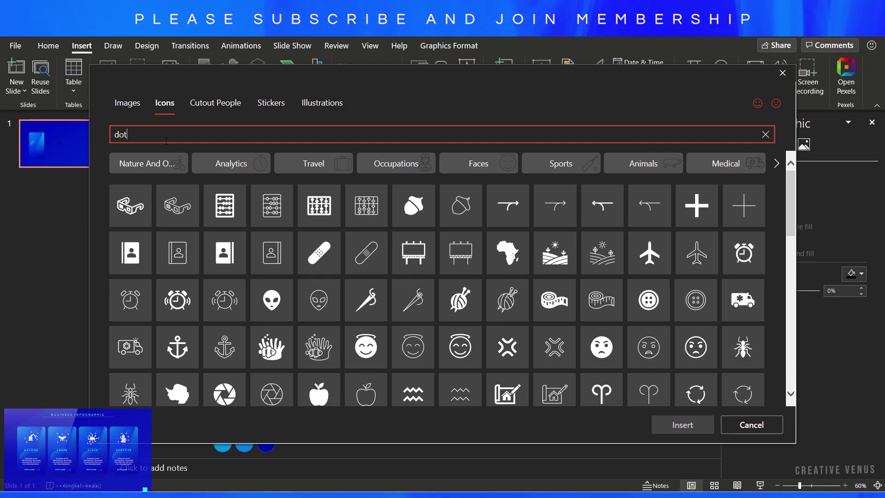
{"action": "type", "text": "s"}
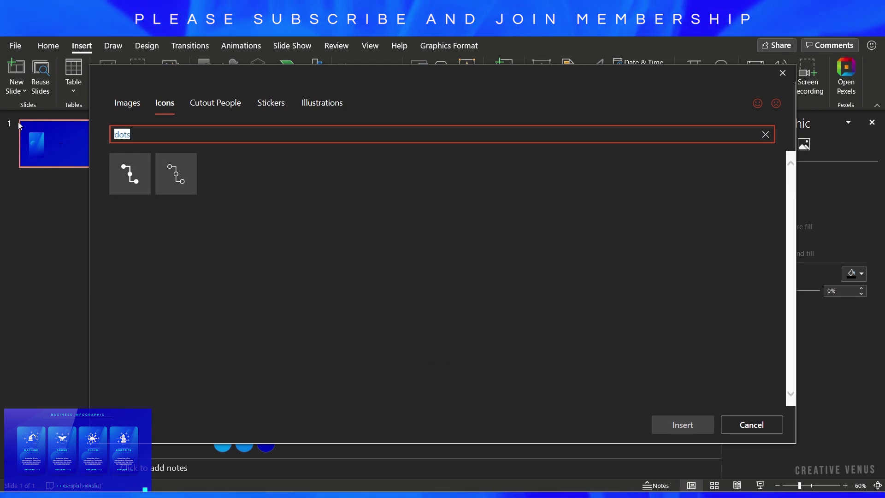
{"action": "key", "text": "BackSpace"}
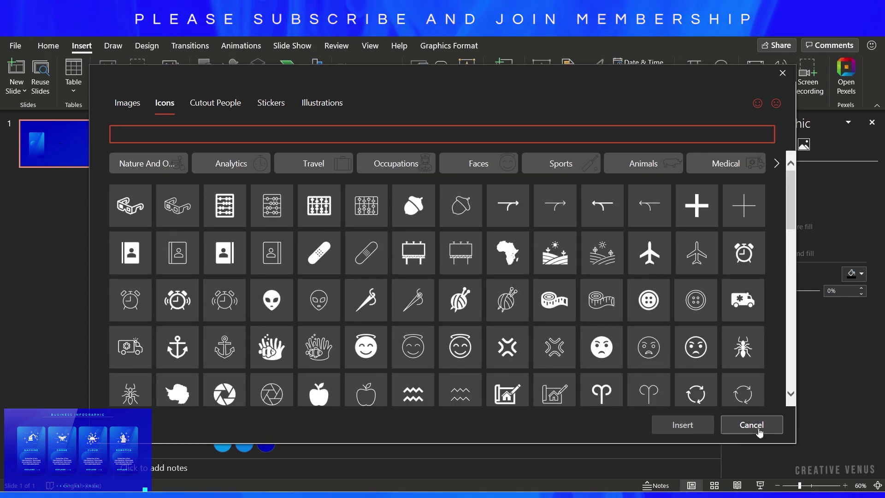
{"action": "left_click", "coordinate": [761, 431]}
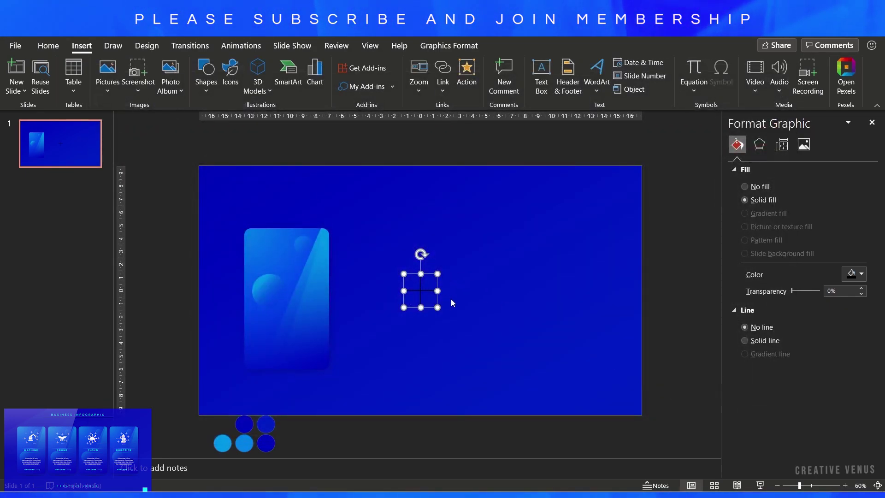
Step: Move the plus icon slightly to the left
{"action": "left_click", "coordinate": [856, 274]}
{"action": "left_click", "coordinate": [787, 307]}
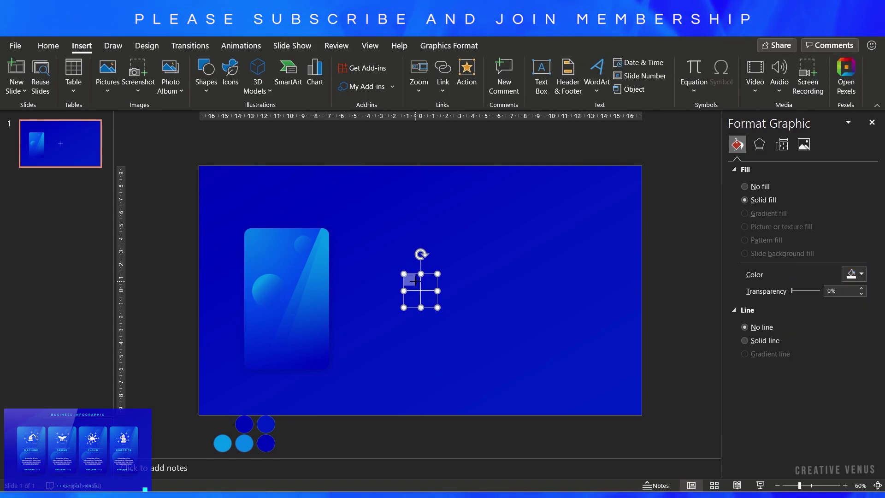
{"action": "left_click_drag", "start_coordinate": [415, 309], "coordinate": [397, 310]}
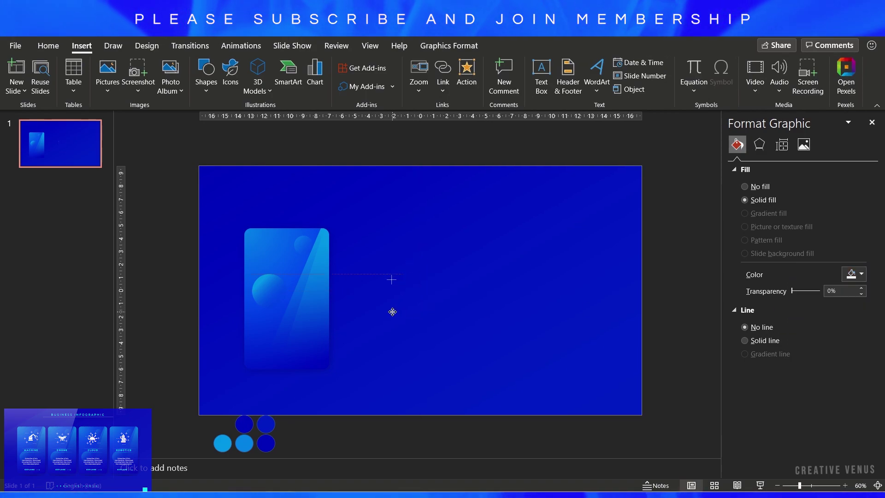
{"action": "left_click", "coordinate": [425, 318]}
{"action": "left_click", "coordinate": [393, 282]}
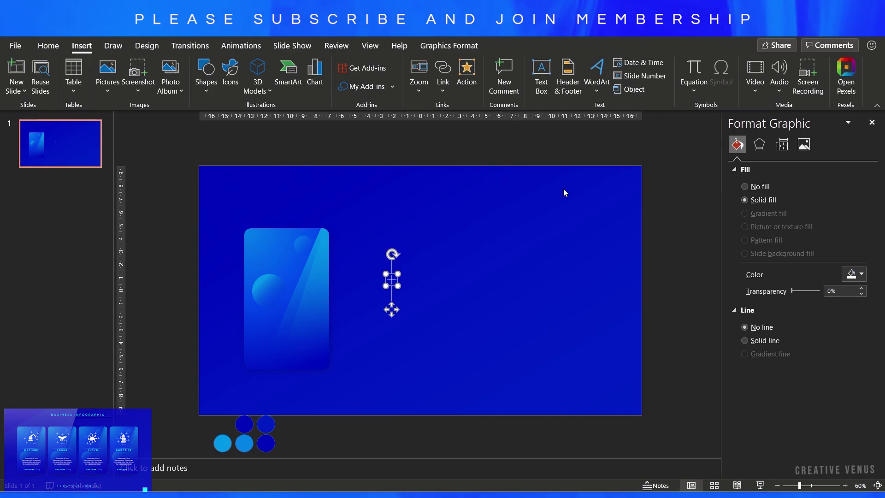
Step: Give the plus icon a solid white outline 1 pt wide
{"action": "left_click", "coordinate": [765, 340]}
{"action": "left_click", "coordinate": [862, 376]}
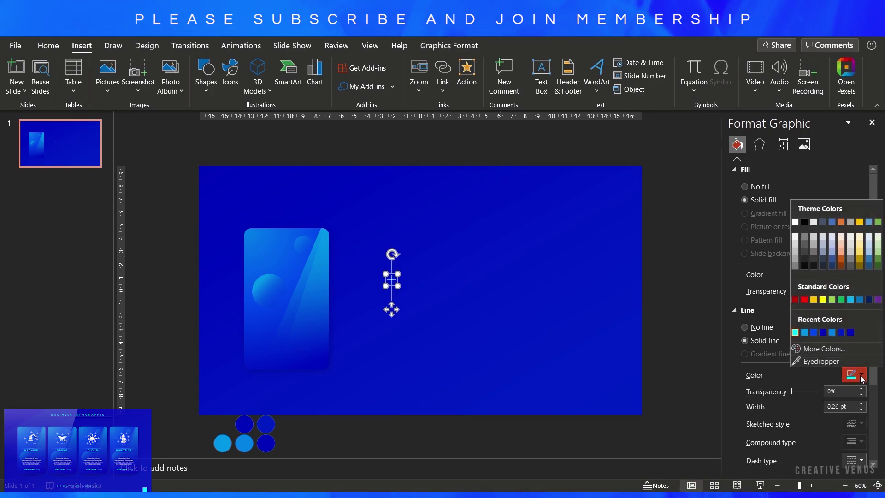
{"action": "left_click", "coordinate": [795, 222]}
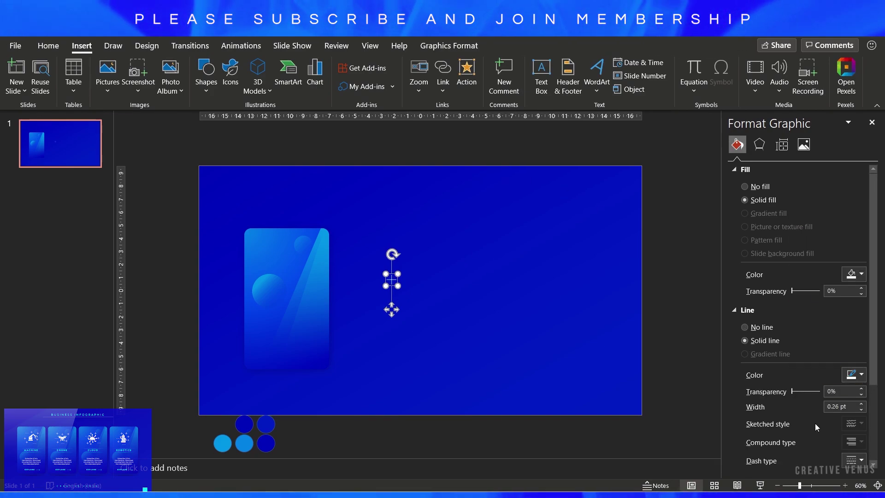
{"action": "scroll", "coordinate": [869, 358], "scroll_direction": "down", "scroll_amount": 2}
{"action": "left_click", "coordinate": [861, 348]}
{"action": "left_click", "coordinate": [862, 349]}
{"action": "left_click", "coordinate": [861, 349]}
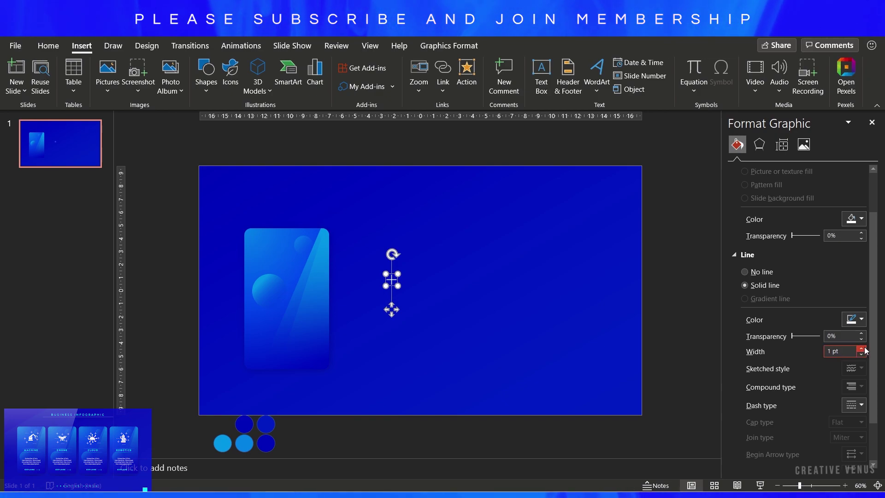
Step: Resize the plus icon to 0.6 × 0.6 cm
{"action": "left_click", "coordinate": [678, 352]}
{"action": "left_click", "coordinate": [392, 280]}
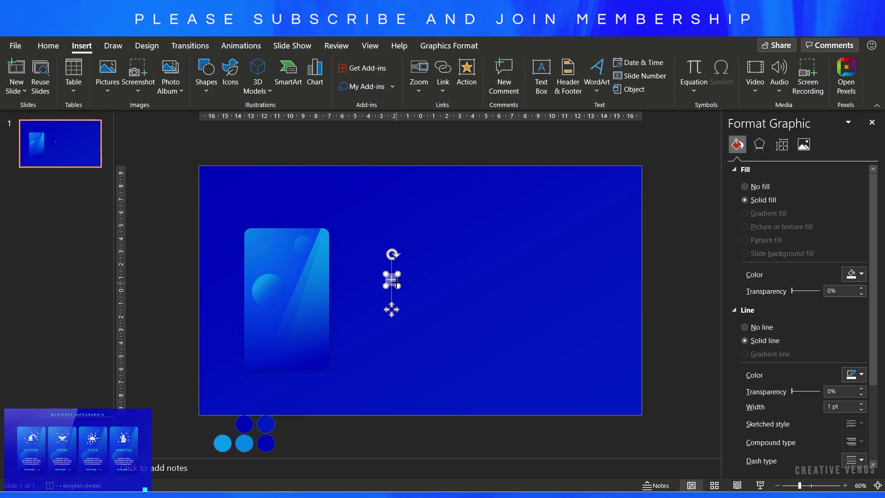
{"action": "left_click_drag", "start_coordinate": [399, 285], "coordinate": [397, 284]}
{"action": "left_click", "coordinate": [449, 45]}
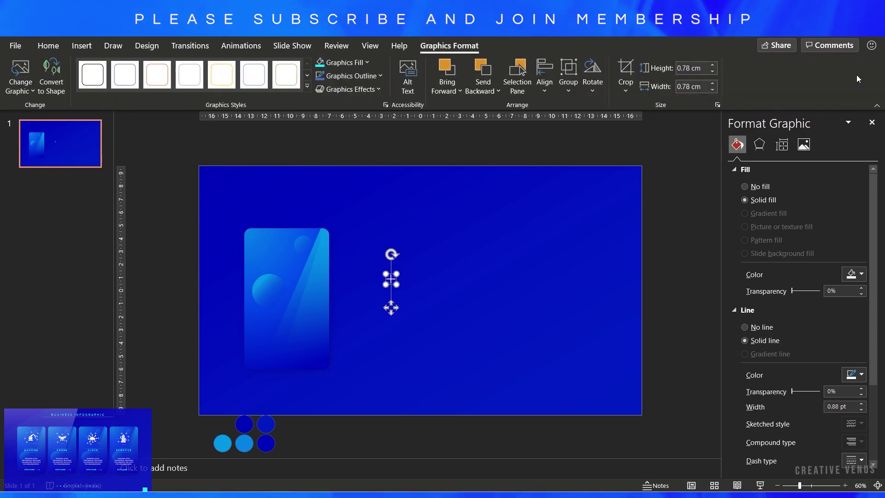
{"action": "left_click", "coordinate": [712, 72]}
{"action": "left_click", "coordinate": [712, 72]}
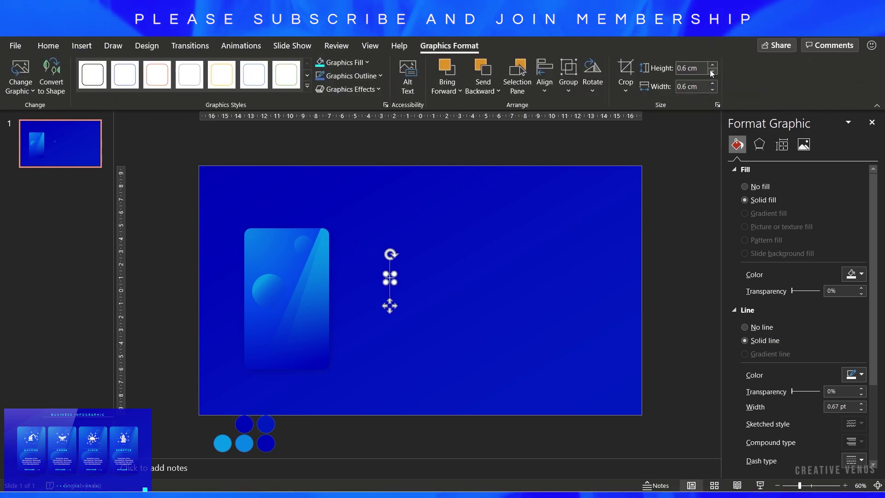
{"action": "left_click", "coordinate": [425, 307]}
Step: Paste four copies of the plus icon and arrange them into a scattered sparkle cluster
{"action": "left_click", "coordinate": [391, 290]}
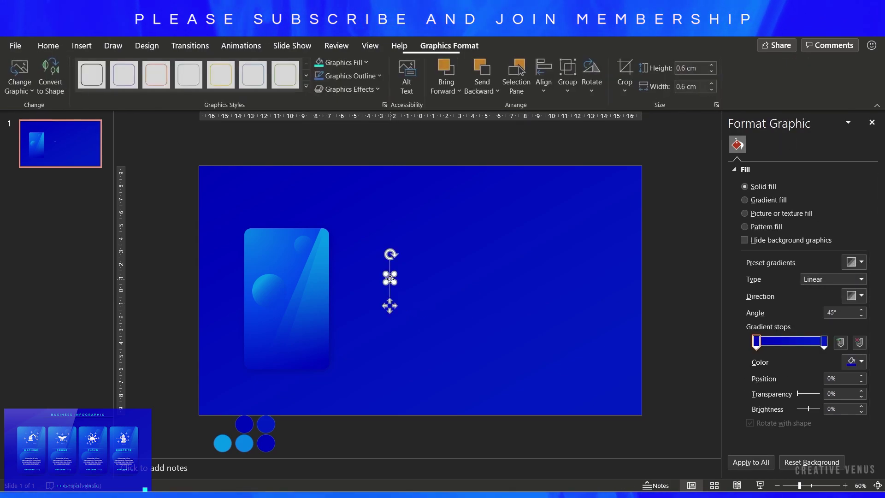
{"action": "key", "text": "ctrl+c"}
{"action": "key", "text": "ctrl+v"}
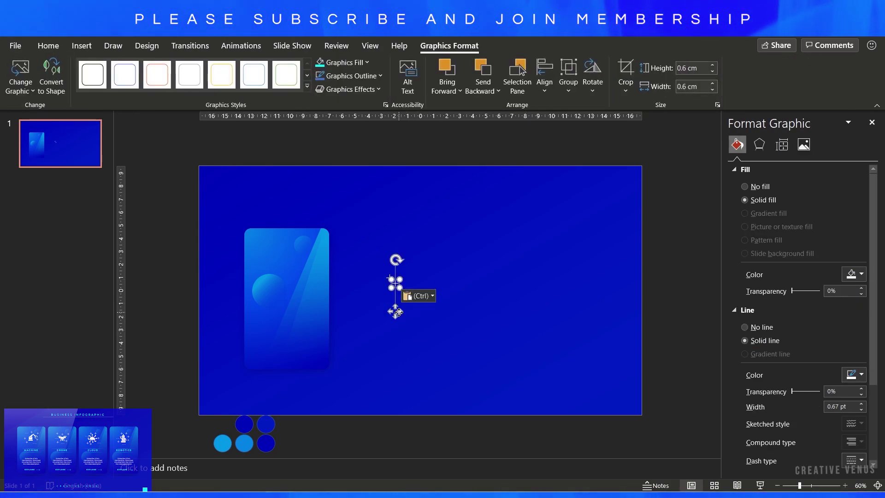
{"action": "left_click", "coordinate": [397, 289]}
{"action": "key", "text": "ctrl+v"}
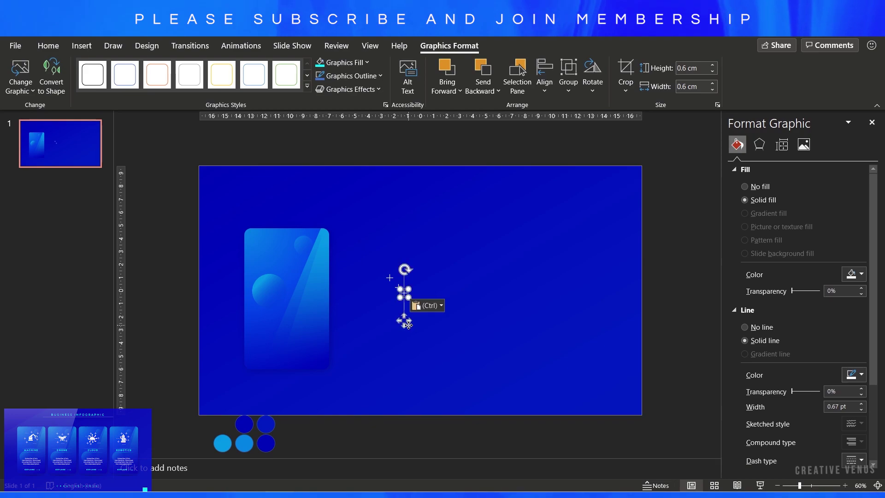
{"action": "left_click_drag", "start_coordinate": [406, 286], "coordinate": [426, 284]}
{"action": "key", "text": "ctrl+v"}
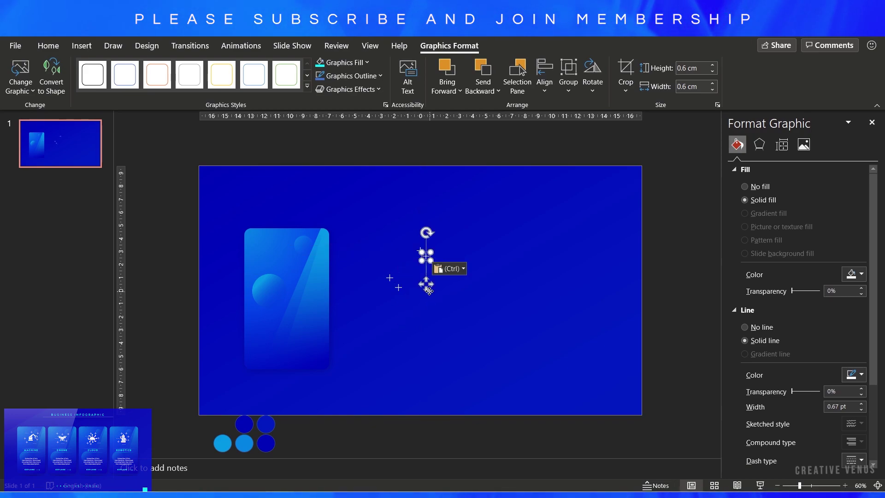
{"action": "left_click", "coordinate": [440, 293]}
{"action": "key", "text": "ctrl+v"}
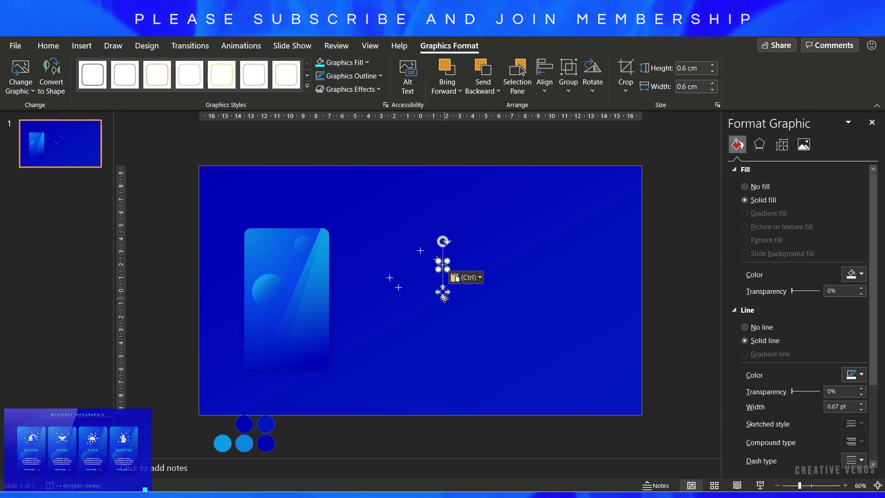
{"action": "left_click", "coordinate": [441, 325]}
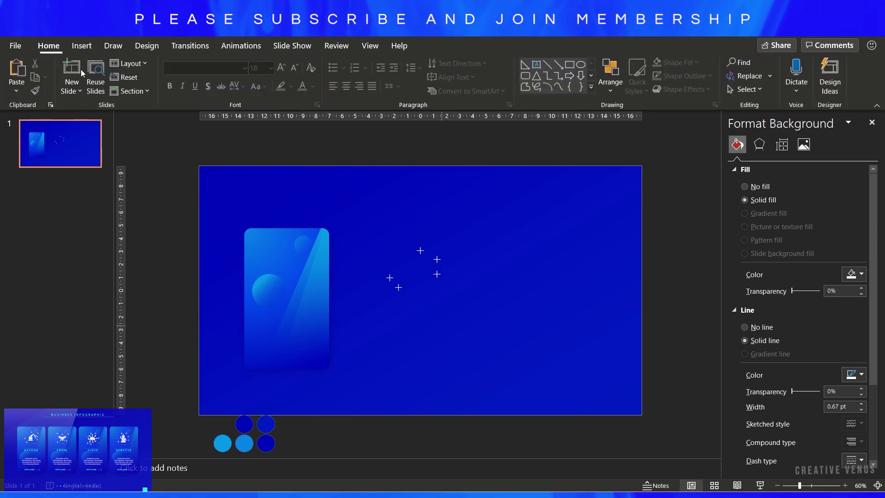
{"action": "left_click", "coordinate": [82, 46]}
Step: Draw a straight line on the slide and shorten it
{"action": "left_click", "coordinate": [212, 93]}
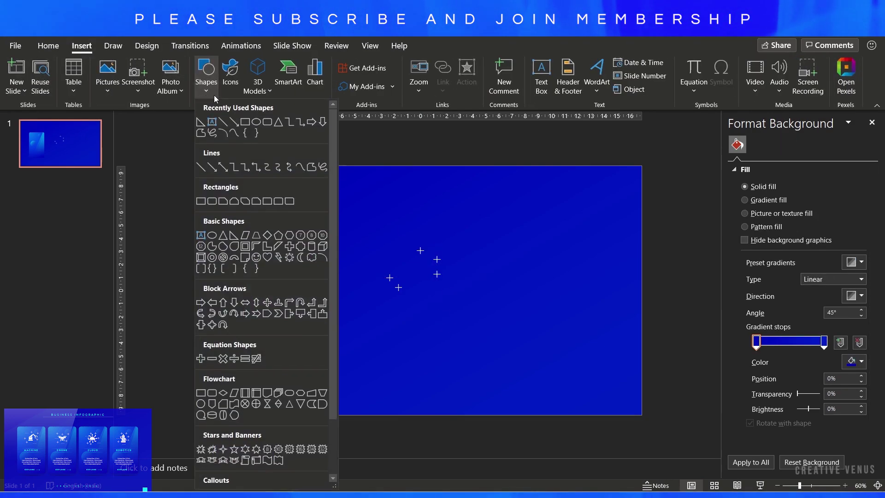
{"action": "left_click", "coordinate": [225, 121]}
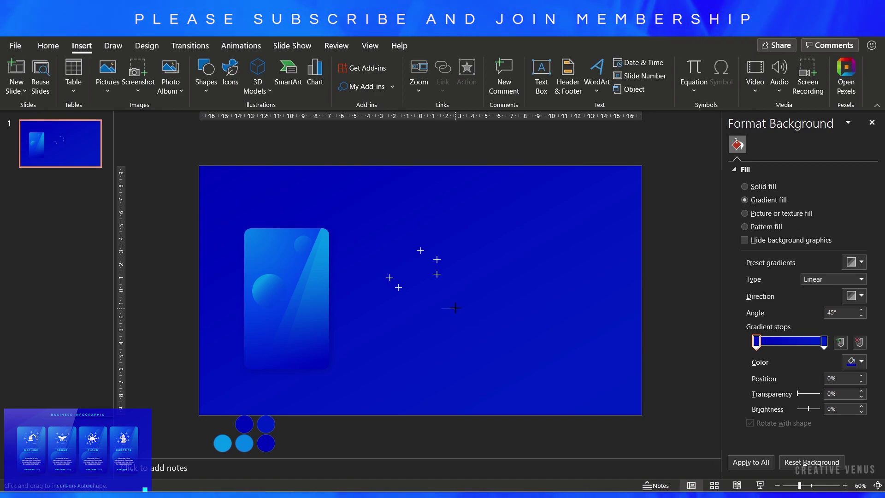
{"action": "left_click_drag", "start_coordinate": [455, 308], "coordinate": [455, 308]}
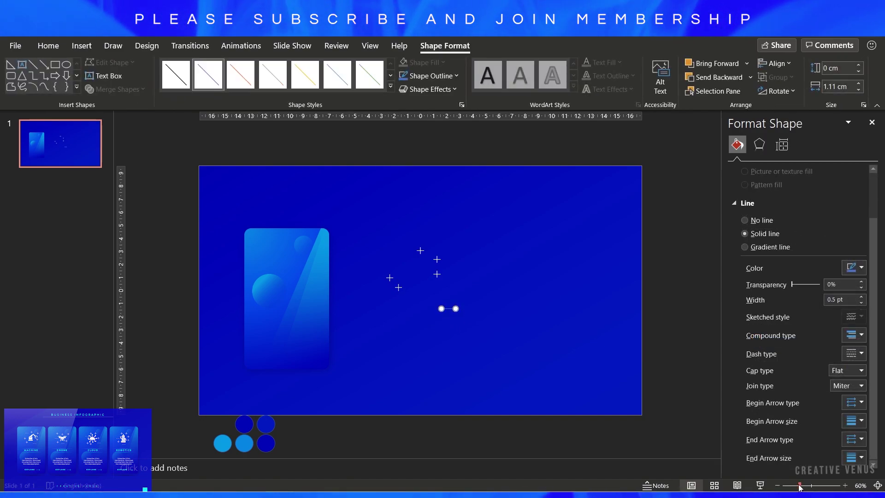
{"action": "left_click_drag", "start_coordinate": [801, 486], "coordinate": [828, 486]}
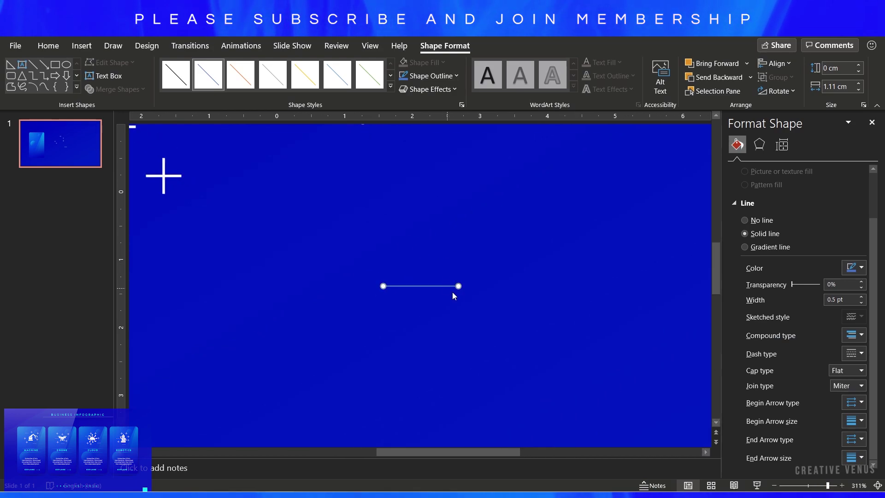
{"action": "left_click_drag", "start_coordinate": [459, 286], "coordinate": [439, 283]}
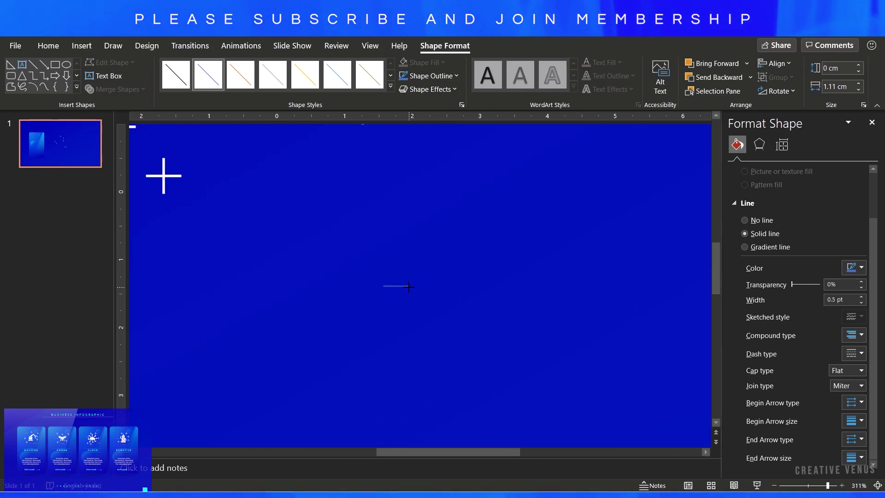
Step: Make the line white, 1 pt wide, with a dash-dot dash type
{"action": "left_click", "coordinate": [856, 355]}
{"action": "left_click", "coordinate": [859, 405]}
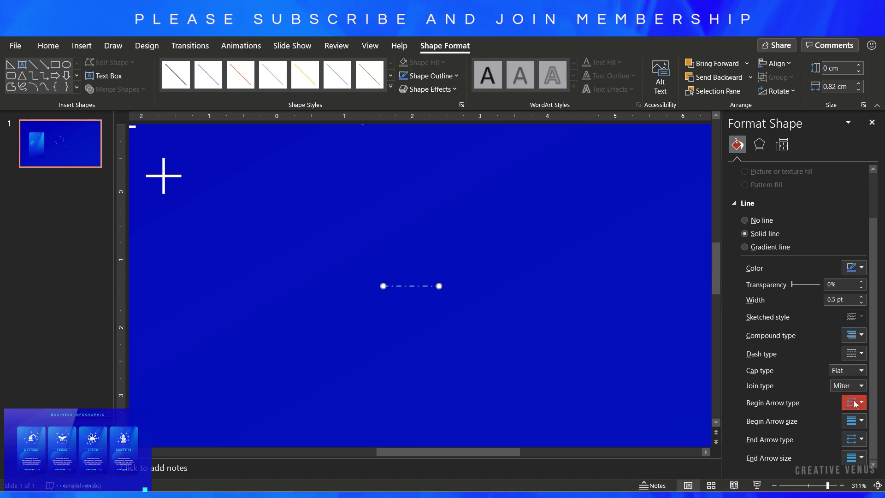
{"action": "left_click", "coordinate": [862, 297]}
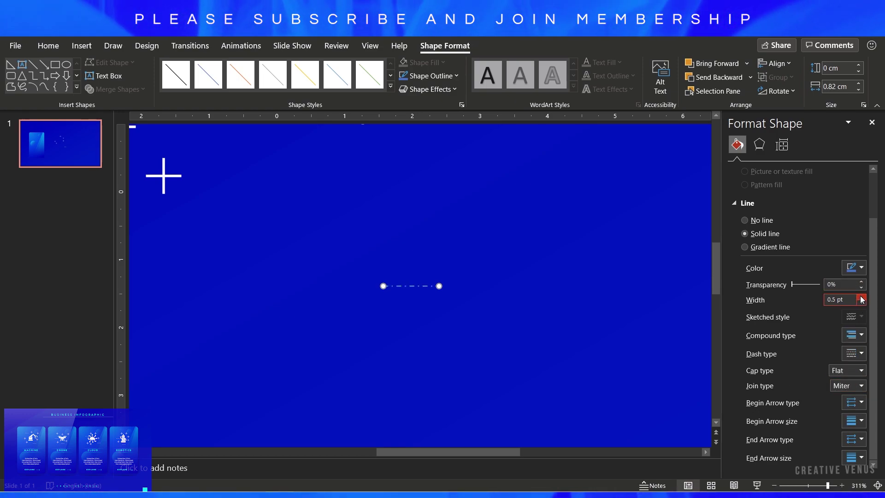
{"action": "left_click", "coordinate": [861, 298]}
{"action": "left_click", "coordinate": [855, 268]}
{"action": "left_click", "coordinate": [793, 297]}
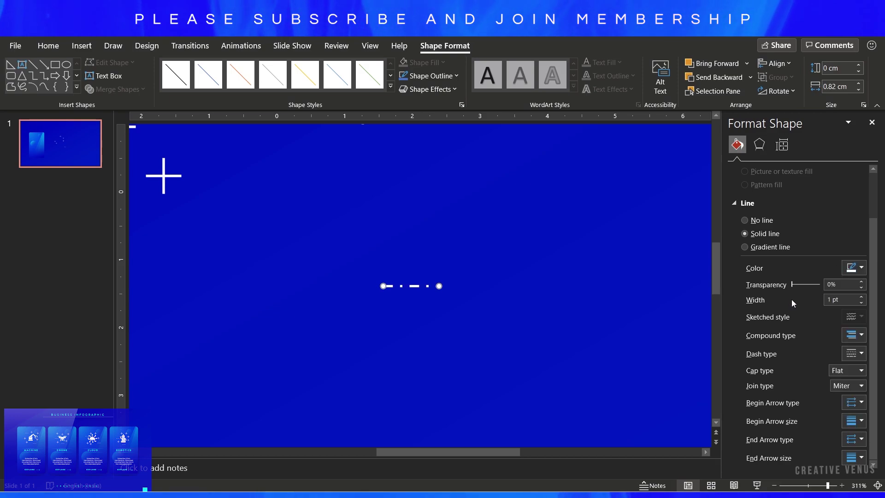
{"action": "left_click", "coordinate": [775, 485]}
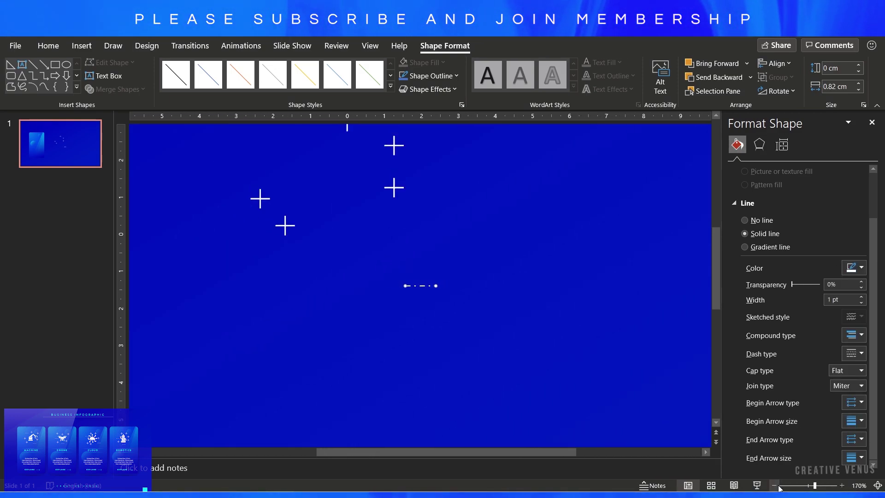
{"action": "left_click", "coordinate": [774, 486]}
{"action": "left_click", "coordinate": [775, 486]}
{"action": "left_click", "coordinate": [775, 486]}
{"action": "left_click", "coordinate": [775, 486]}
{"action": "left_click", "coordinate": [774, 485]}
{"action": "left_click", "coordinate": [774, 485]}
{"action": "left_click", "coordinate": [774, 485]}
Step: Give the dashed line round caps and move it up among the plus sparkles
{"action": "left_click", "coordinate": [465, 311]}
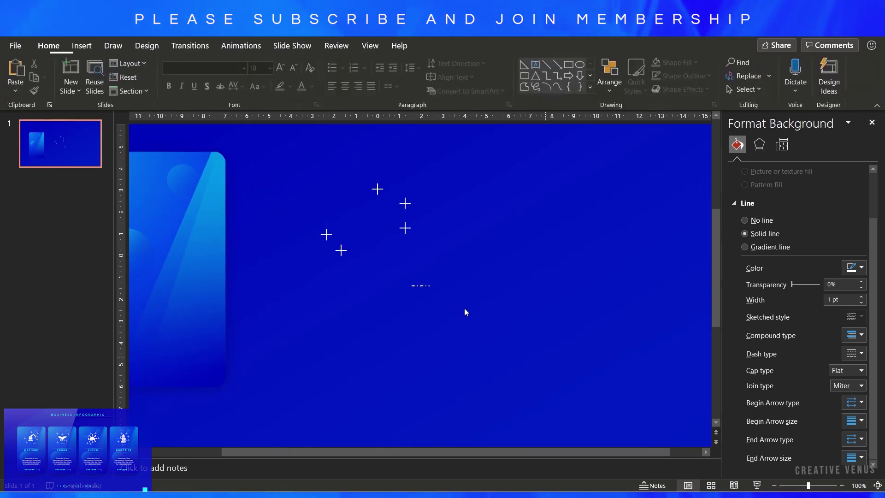
{"action": "left_click", "coordinate": [420, 286]}
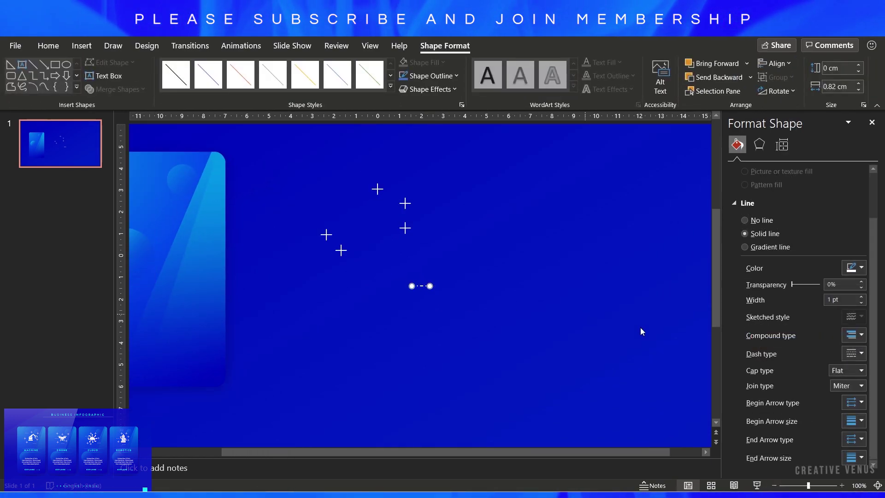
{"action": "left_click", "coordinate": [860, 387]}
{"action": "left_click", "coordinate": [852, 373]}
{"action": "left_click", "coordinate": [852, 371]}
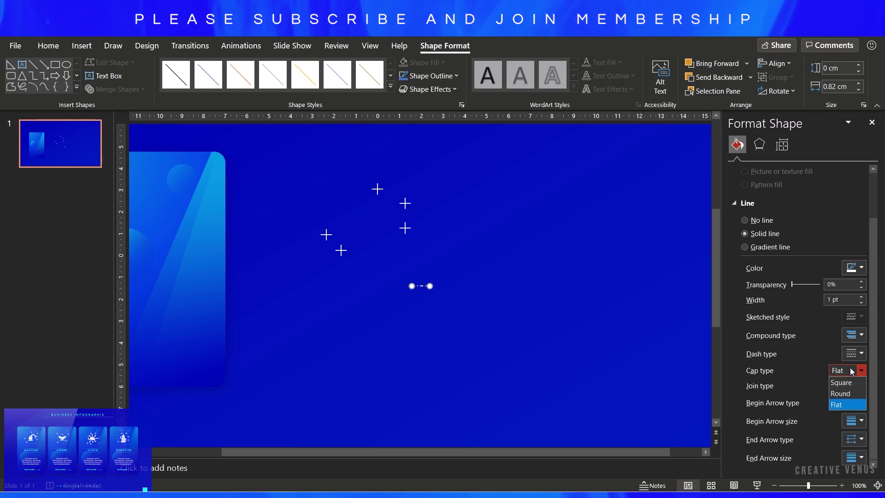
{"action": "left_click", "coordinate": [840, 393]}
{"action": "left_click", "coordinate": [414, 291]}
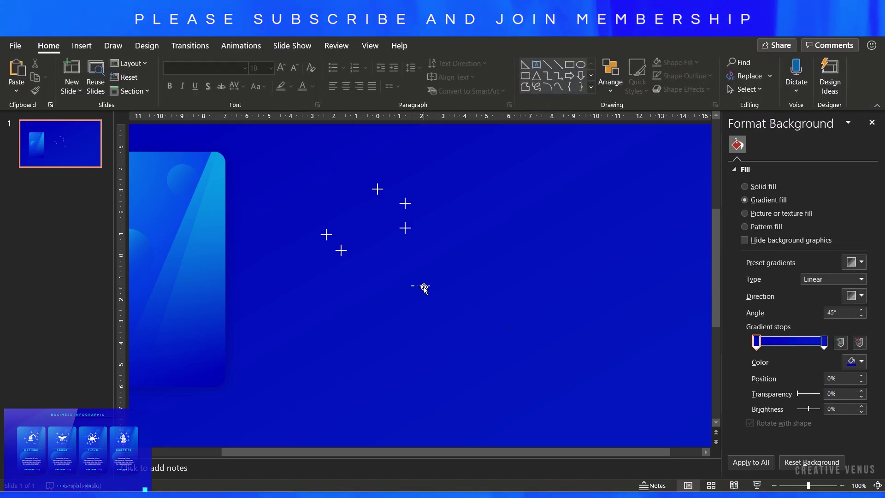
{"action": "left_click_drag", "start_coordinate": [424, 288], "coordinate": [388, 247]}
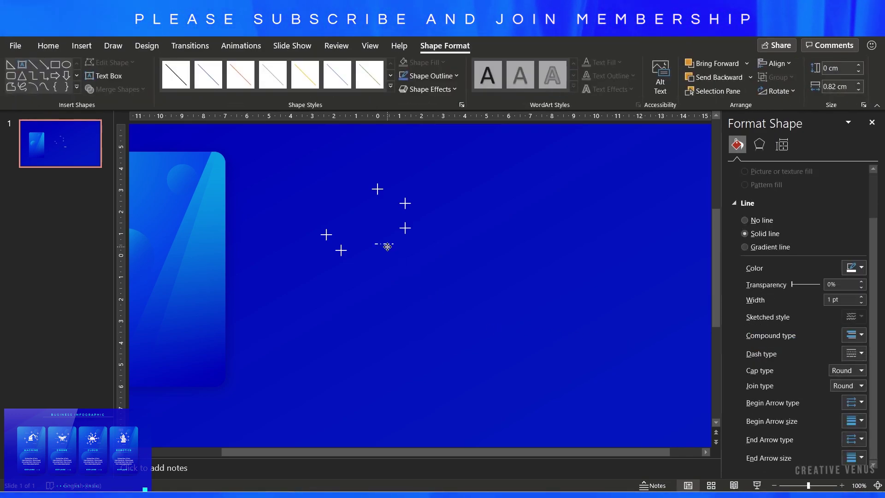
{"action": "left_click", "coordinate": [424, 285]}
{"action": "left_click", "coordinate": [775, 486]}
{"action": "left_click", "coordinate": [774, 486]}
{"action": "left_click", "coordinate": [775, 485]}
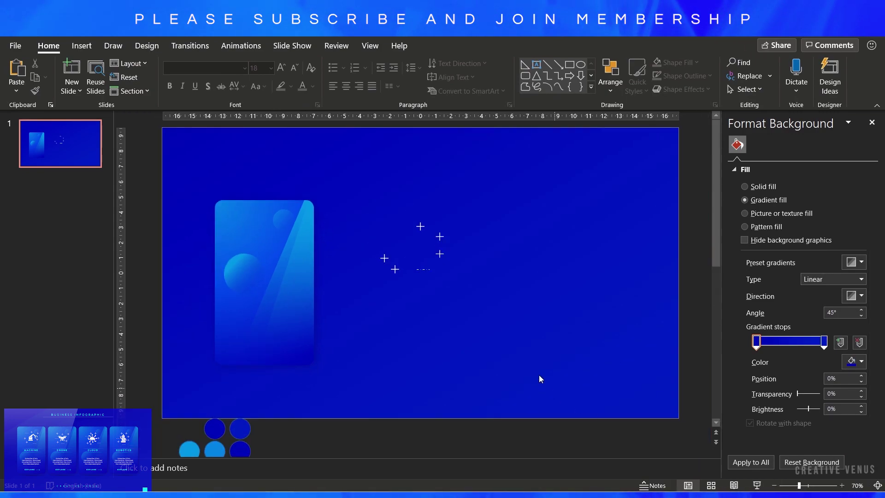
Step: Insert a robot-arm icon from the icon library and place it beside the card
{"action": "left_click", "coordinate": [83, 48]}
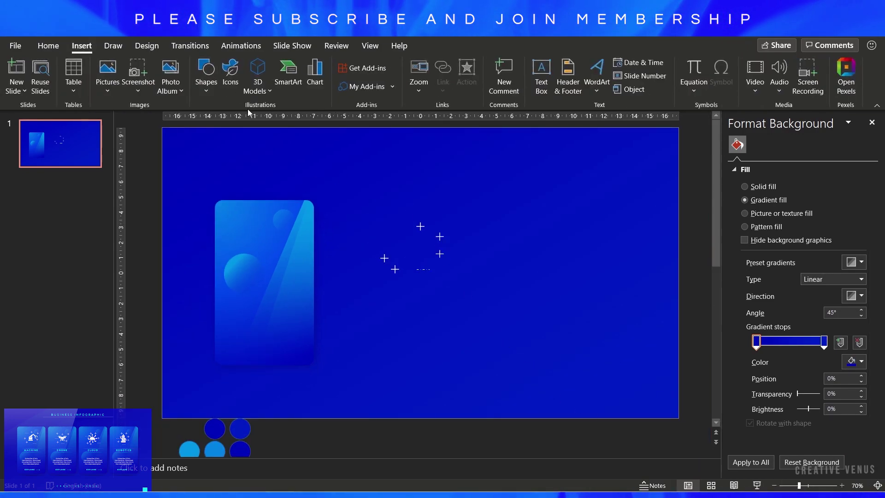
{"action": "left_click", "coordinate": [231, 74]}
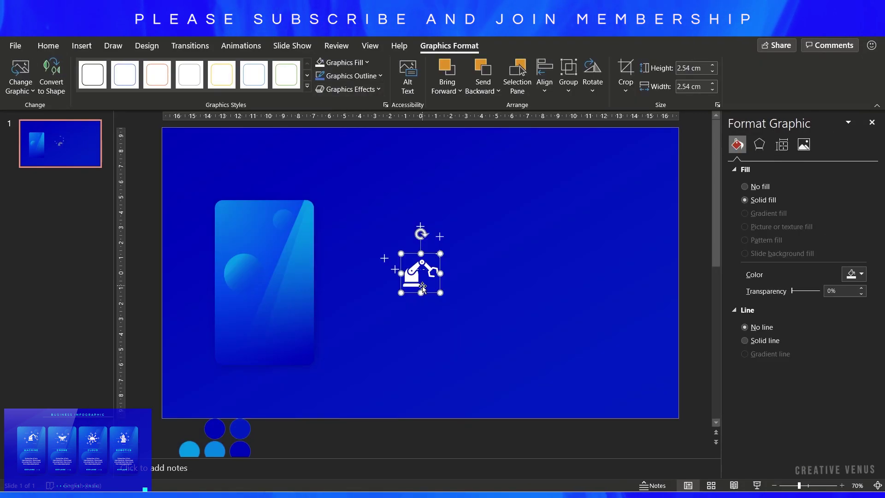
{"action": "left_click_drag", "start_coordinate": [405, 271], "coordinate": [370, 218]}
Step: Rearrange the plus sparkles around the robot icon
{"action": "left_click", "coordinate": [384, 259]}
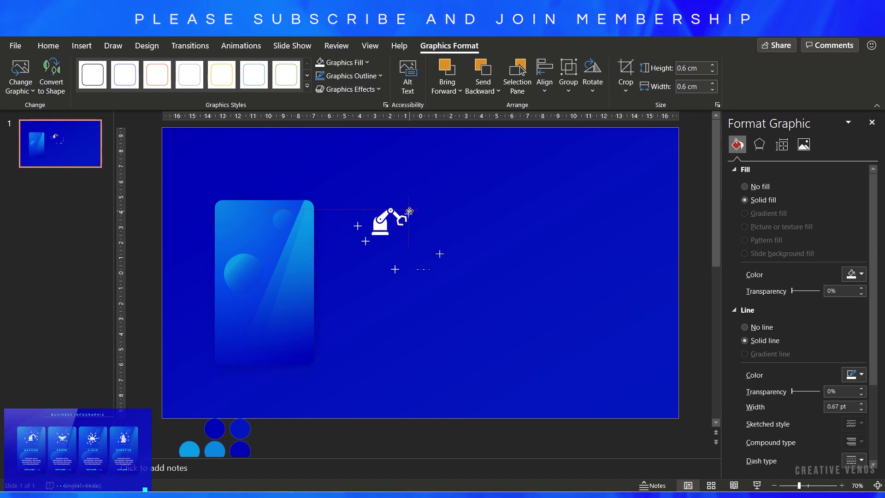
{"action": "left_click_drag", "start_coordinate": [393, 235], "coordinate": [383, 202]}
{"action": "left_click", "coordinate": [439, 254]}
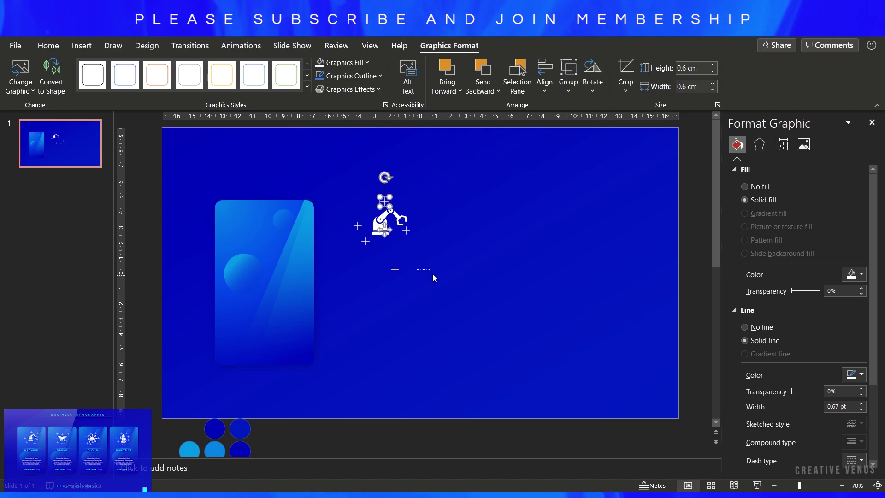
{"action": "left_click_drag", "start_coordinate": [431, 270], "coordinate": [404, 254]}
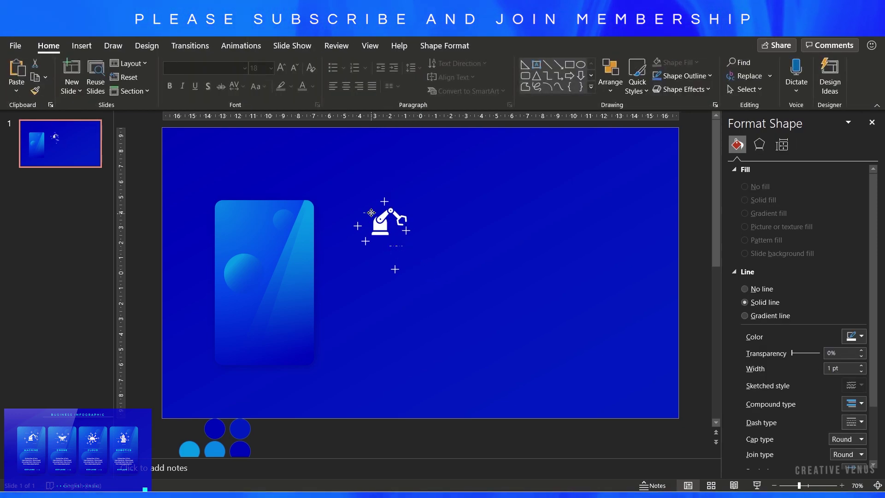
{"action": "left_click", "coordinate": [396, 270]}
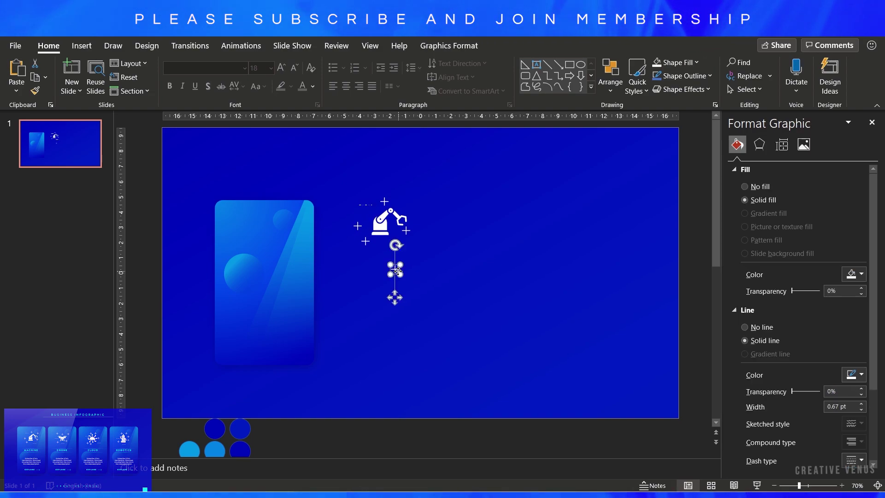
{"action": "left_click_drag", "start_coordinate": [417, 250], "coordinate": [441, 285]}
{"action": "left_click", "coordinate": [442, 292]}
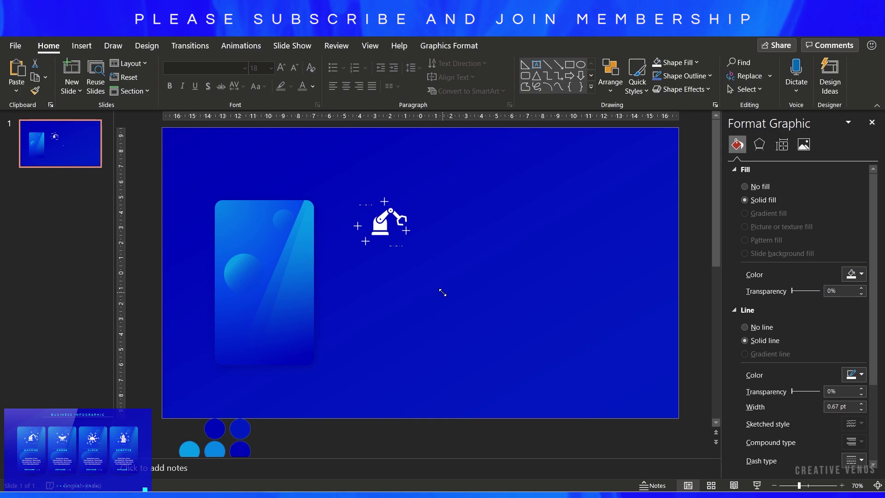
{"action": "left_click", "coordinate": [440, 286]}
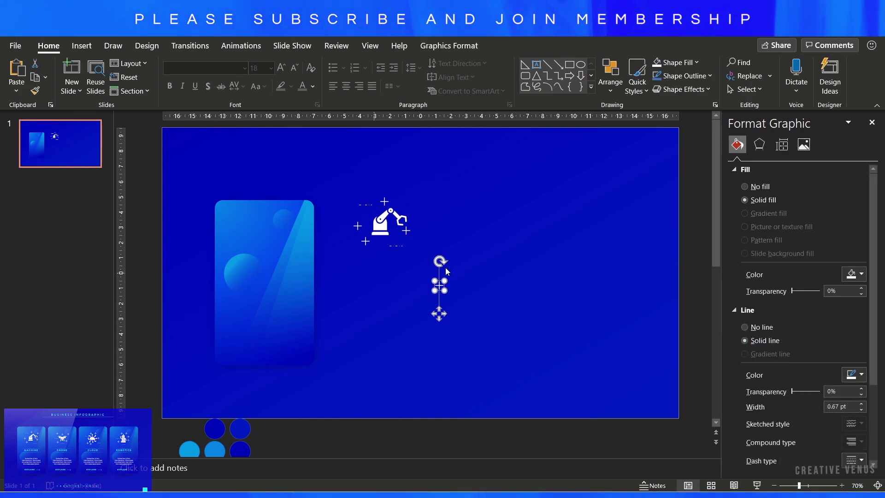
{"action": "left_click_drag", "start_coordinate": [439, 314], "coordinate": [379, 249]}
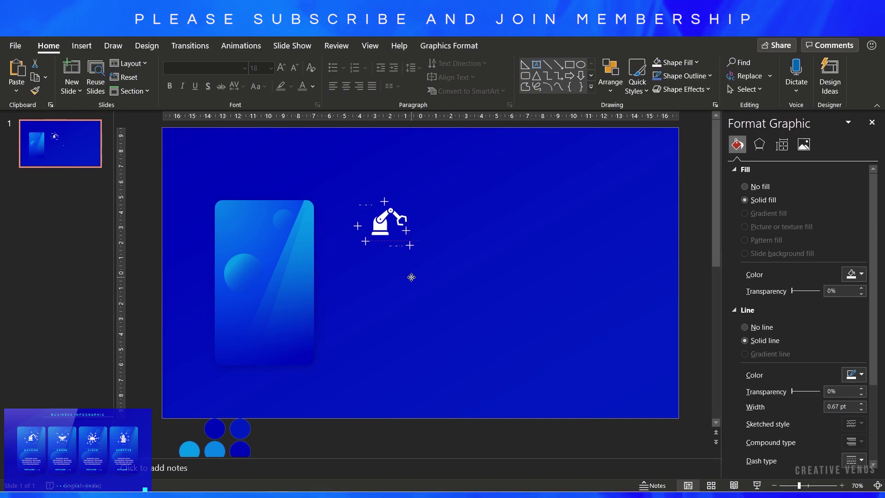
{"action": "left_click_drag", "start_coordinate": [410, 277], "coordinate": [409, 234]}
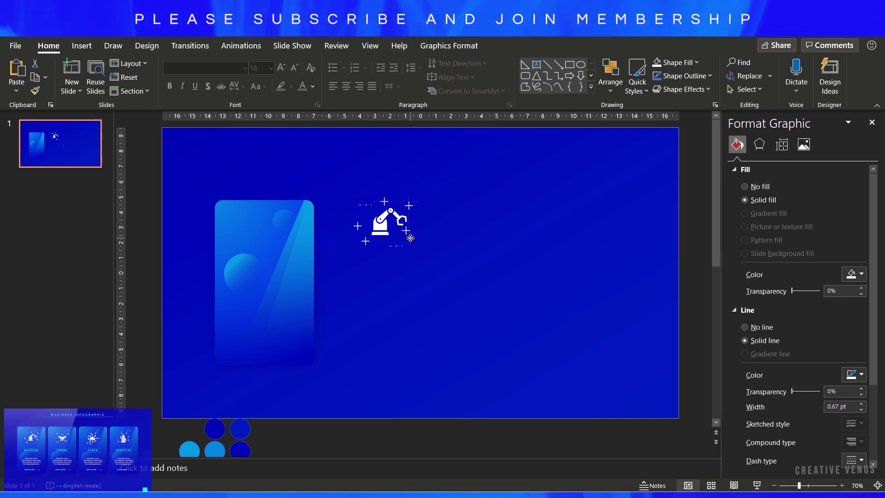
Step: Copy the robot-and-sparkle cluster, group it, and shrink it onto the top of the card
{"action": "left_click", "coordinate": [419, 282]}
{"action": "left_click_drag", "start_coordinate": [335, 284], "coordinate": [477, 159]}
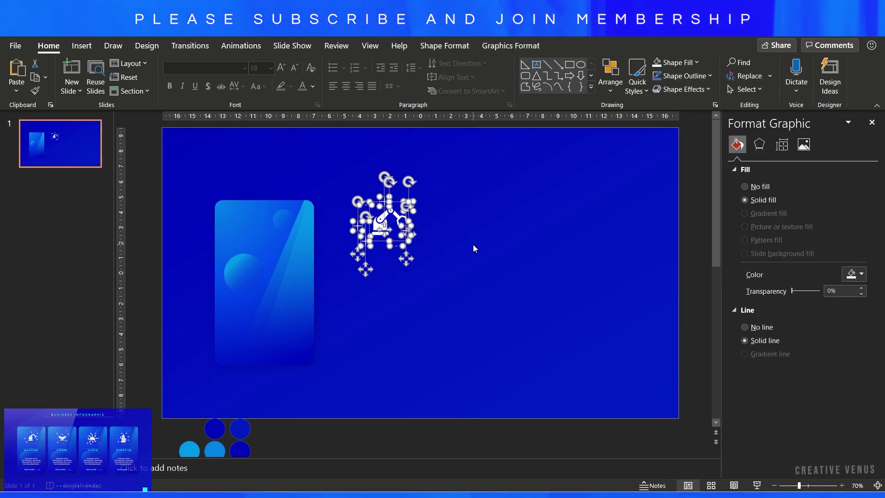
{"action": "left_click_drag", "start_coordinate": [408, 261], "coordinate": [459, 351]}
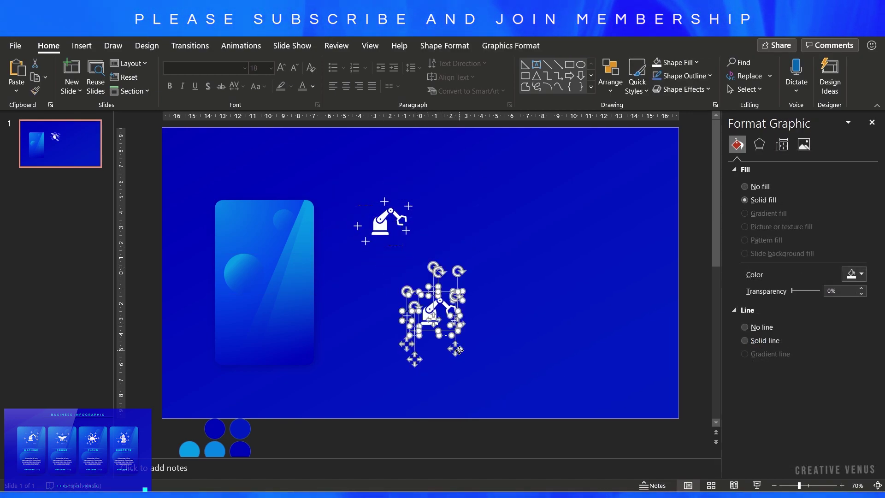
{"action": "key", "text": "ctrl+g"}
{"action": "left_click_drag", "start_coordinate": [431, 310], "coordinate": [261, 236]}
{"action": "left_click_drag", "start_coordinate": [298, 264], "coordinate": [264, 241]}
{"action": "left_click", "coordinate": [236, 239]}
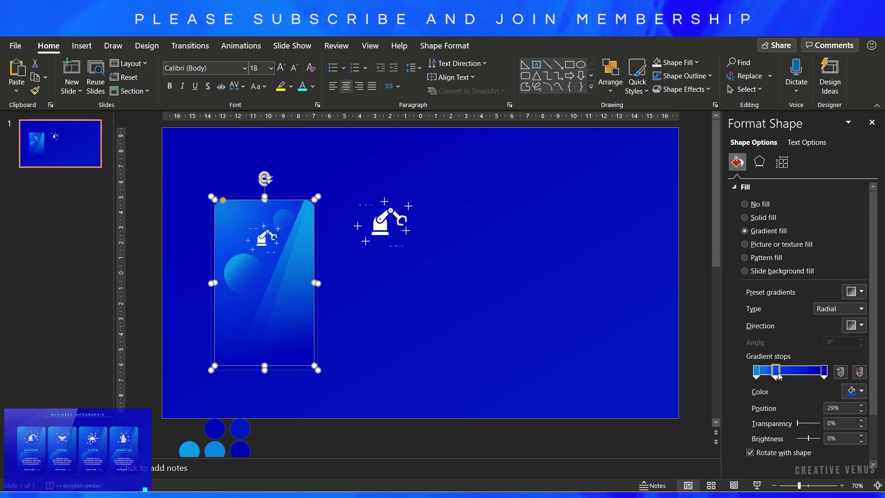
Step: Move the card's circle further down and make its gradient stop 73% transparent
{"action": "left_click", "coordinate": [559, 328]}
{"action": "left_click", "coordinate": [237, 271]}
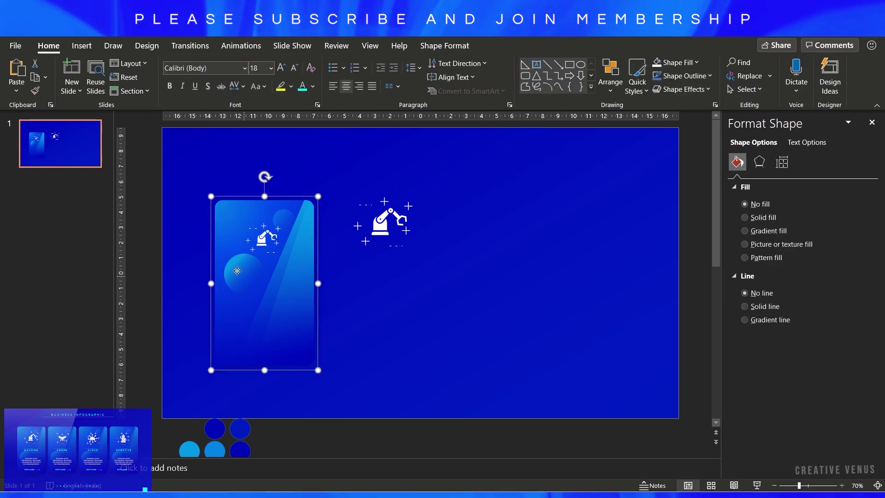
{"action": "left_click", "coordinate": [237, 271]}
{"action": "left_click_drag", "start_coordinate": [237, 271], "coordinate": [238, 305]}
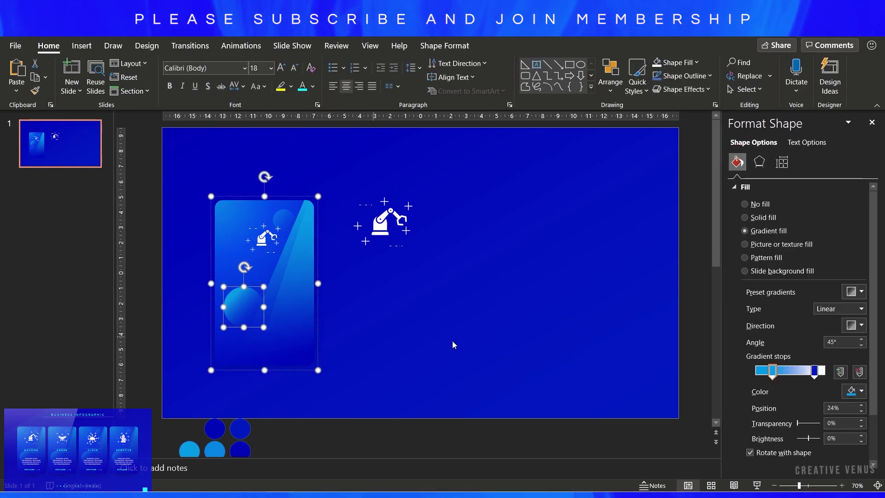
{"action": "left_click_drag", "start_coordinate": [800, 424], "coordinate": [818, 424]}
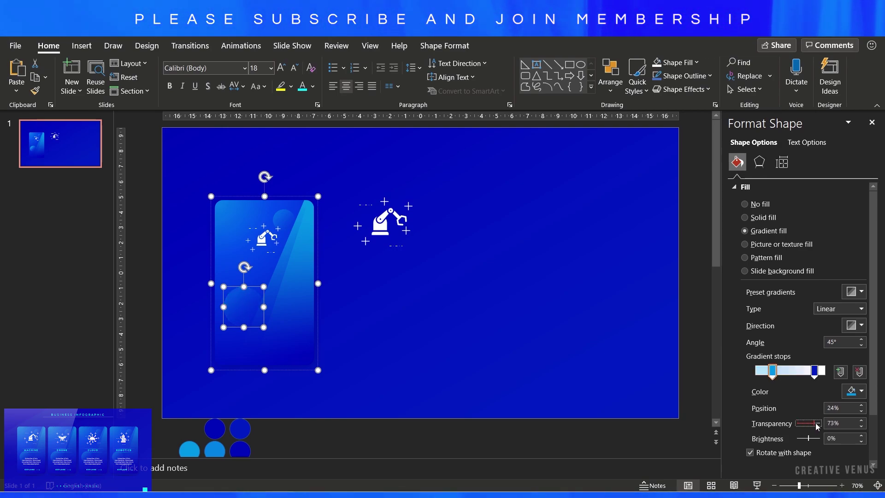
{"action": "left_click", "coordinate": [514, 332]}
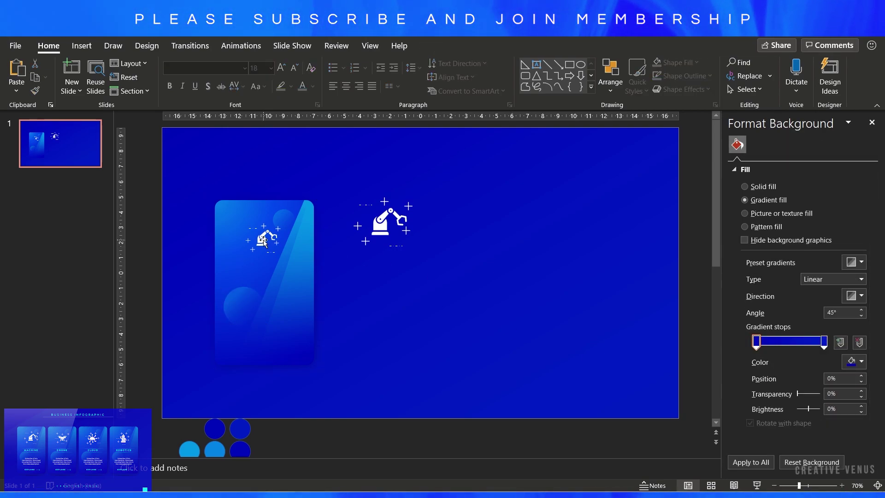
Step: Set the diagonal highlight's first gradient stop to about 40% transparency, keeping the transparent end stop
{"action": "left_click", "coordinate": [264, 239]}
{"action": "left_click", "coordinate": [299, 277]}
{"action": "left_click", "coordinate": [300, 269], "text": "shift"}
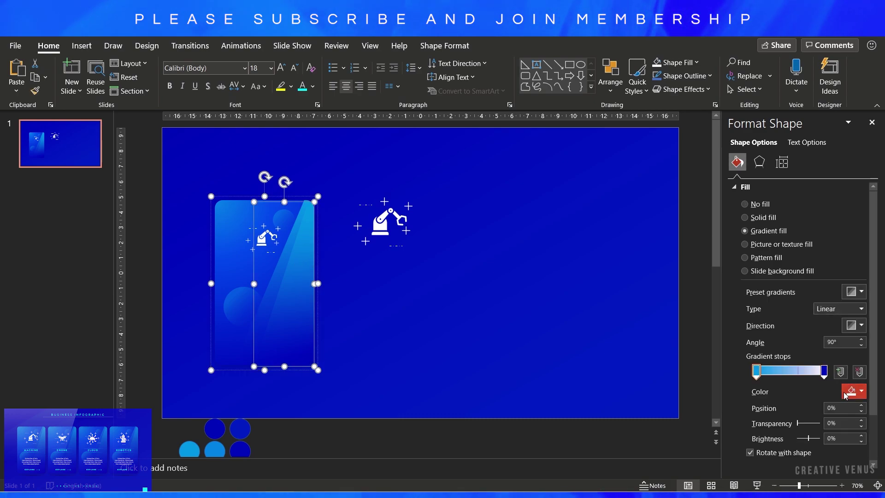
{"action": "left_click_drag", "start_coordinate": [824, 372], "coordinate": [803, 371]}
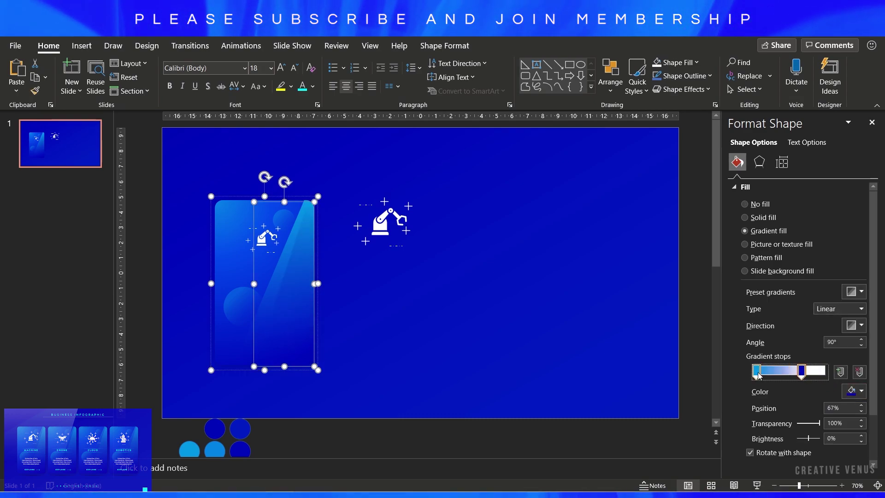
{"action": "key", "text": "ctrl+z"}
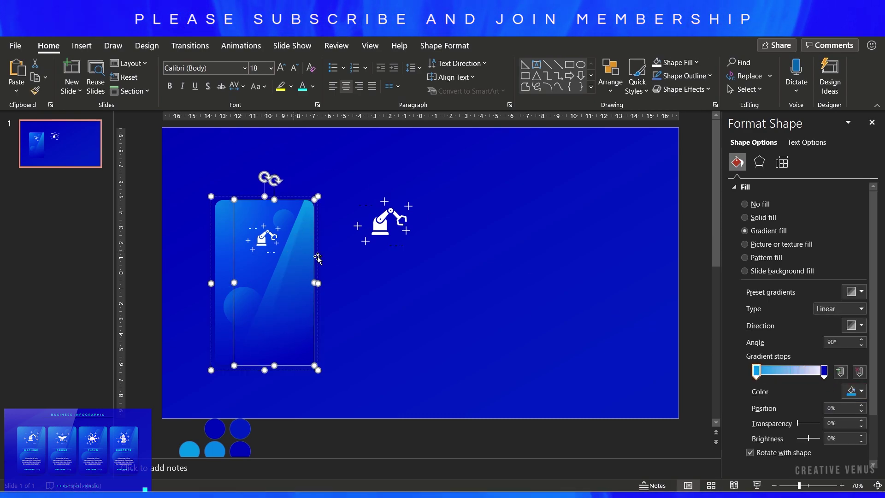
{"action": "left_click_drag", "start_coordinate": [824, 371], "coordinate": [801, 377]}
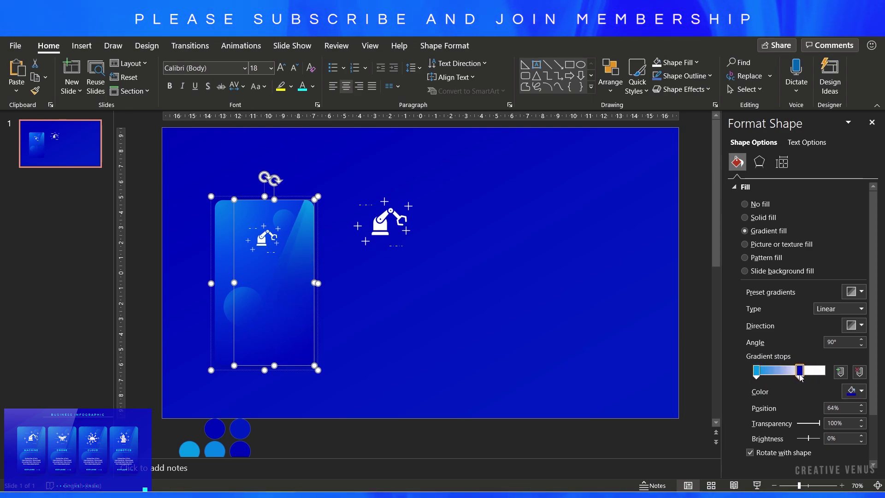
{"action": "left_click", "coordinate": [758, 376]}
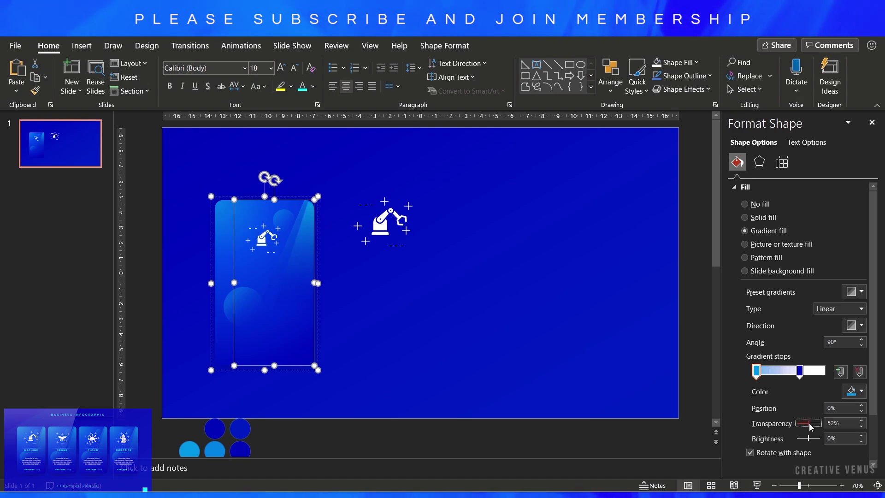
{"action": "mouse_move", "coordinate": [811, 426]}
{"action": "left_mouse_down"}
{"action": "mouse_move", "coordinate": [798, 424]}
{"action": "mouse_move", "coordinate": [808, 423]}
{"action": "left_mouse_up"}
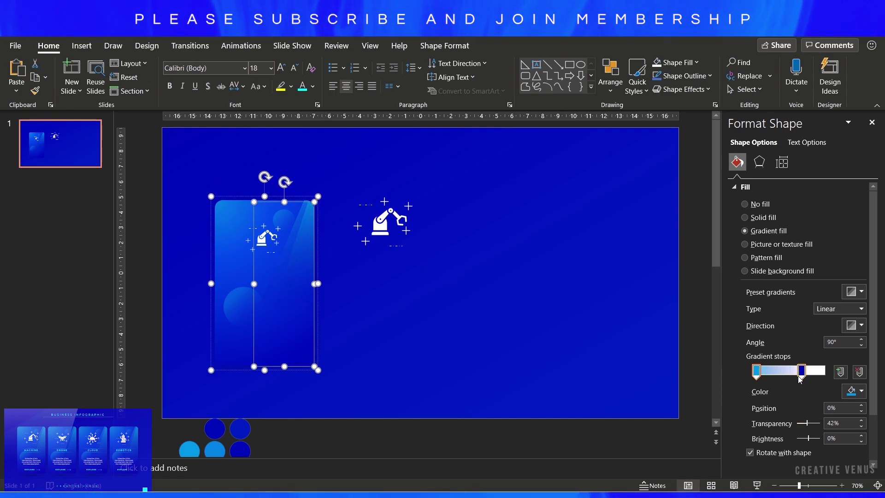
{"action": "mouse_move", "coordinate": [802, 371]}
{"action": "left_mouse_down"}
{"action": "mouse_move", "coordinate": [827, 371]}
{"action": "mouse_move", "coordinate": [800, 371]}
{"action": "left_mouse_up"}
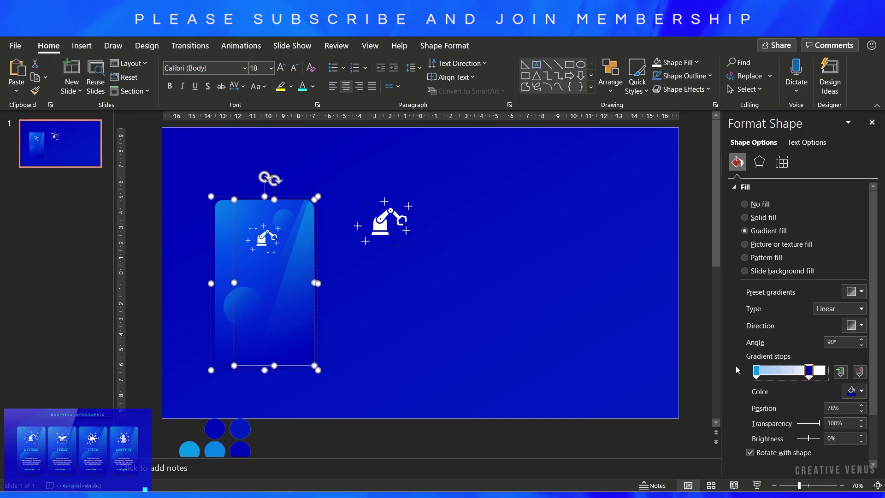
{"action": "left_click", "coordinate": [756, 371]}
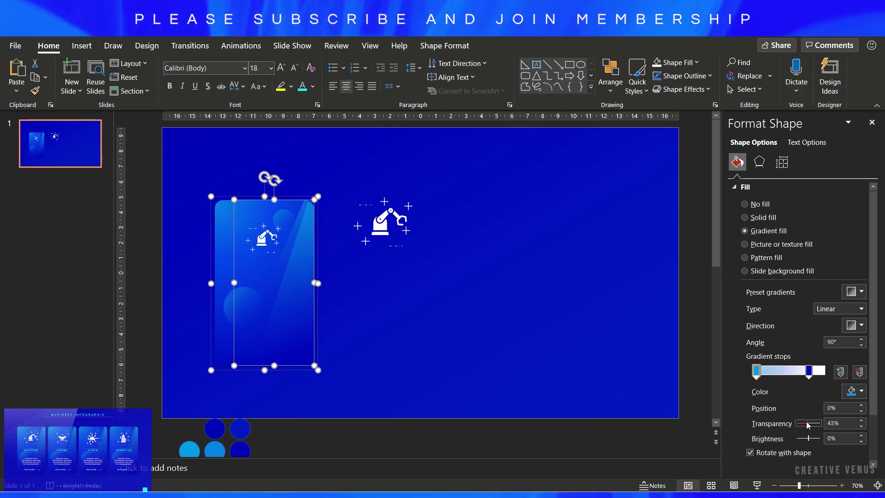
{"action": "left_click_drag", "start_coordinate": [810, 425], "coordinate": [803, 425]}
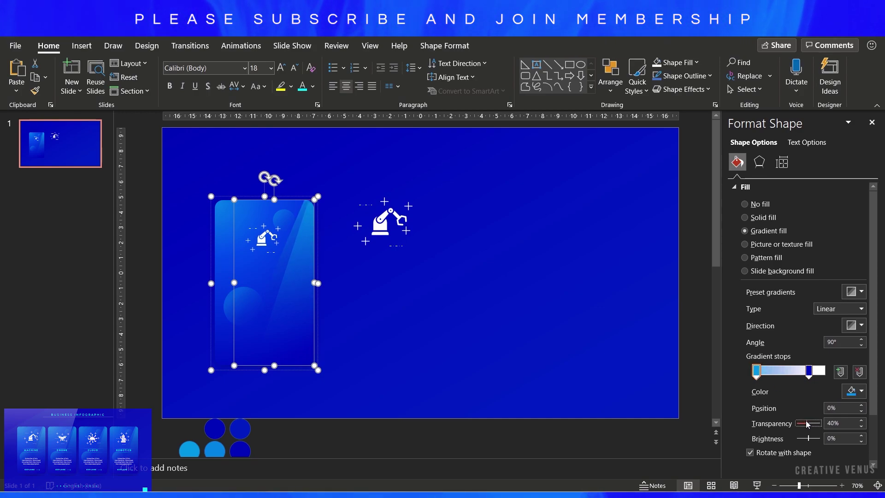
Step: Enlarge the robot icon inside the card
{"action": "left_click", "coordinate": [523, 327]}
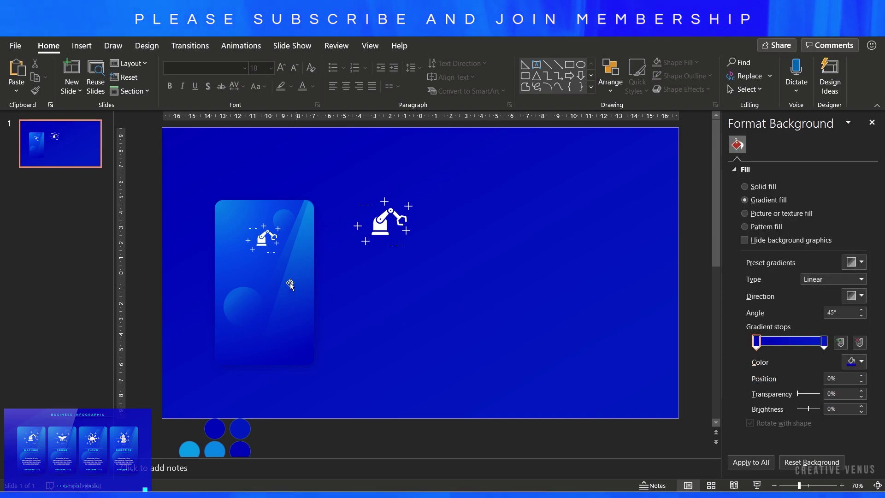
{"action": "left_click_drag", "start_coordinate": [286, 256], "coordinate": [286, 260]}
{"action": "left_click", "coordinate": [394, 306]}
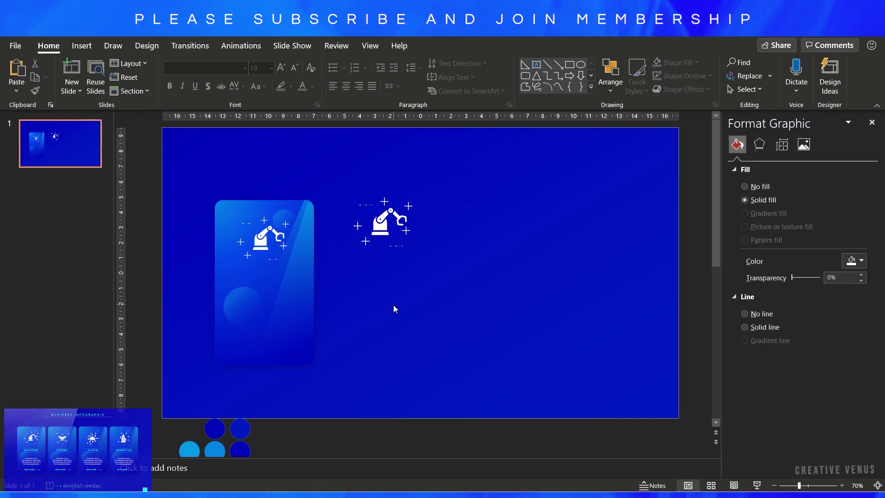
Step: Draw a text box below the robot icon and type the heading Machine
{"action": "left_click", "coordinate": [263, 241]}
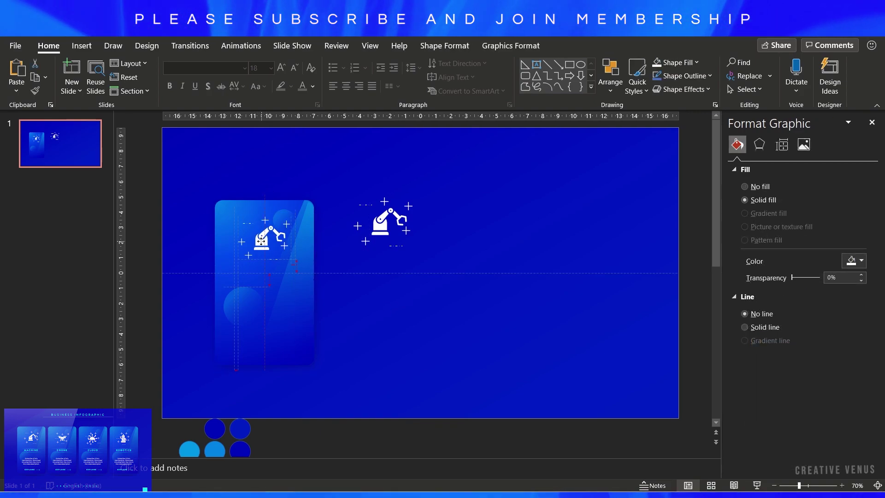
{"action": "key", "text": "Escape"}
{"action": "left_click", "coordinate": [81, 46]}
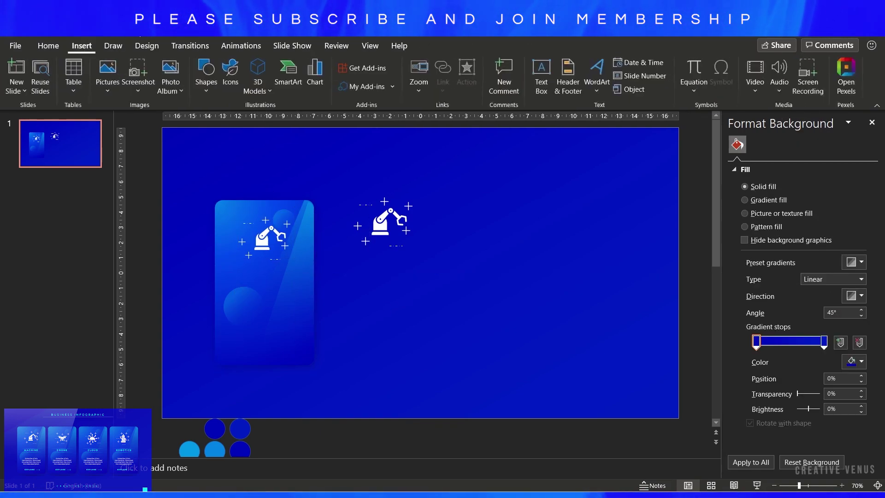
{"action": "left_click", "coordinate": [207, 92]}
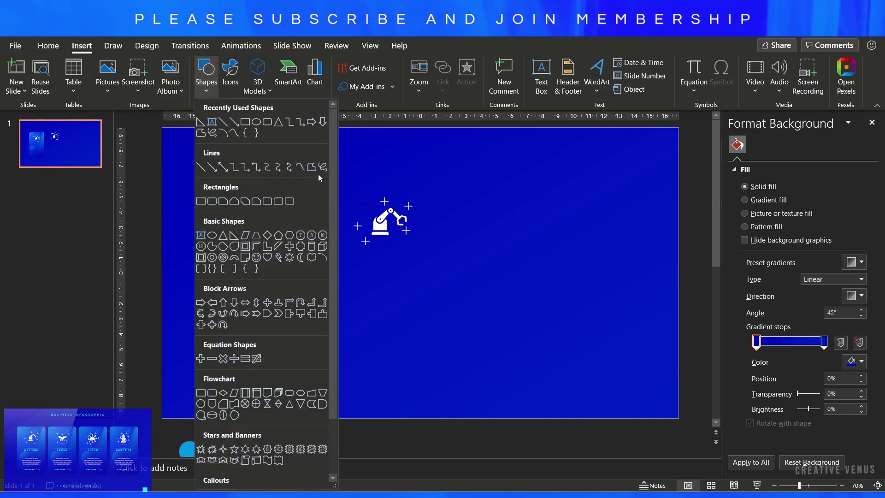
{"action": "left_click", "coordinate": [542, 90]}
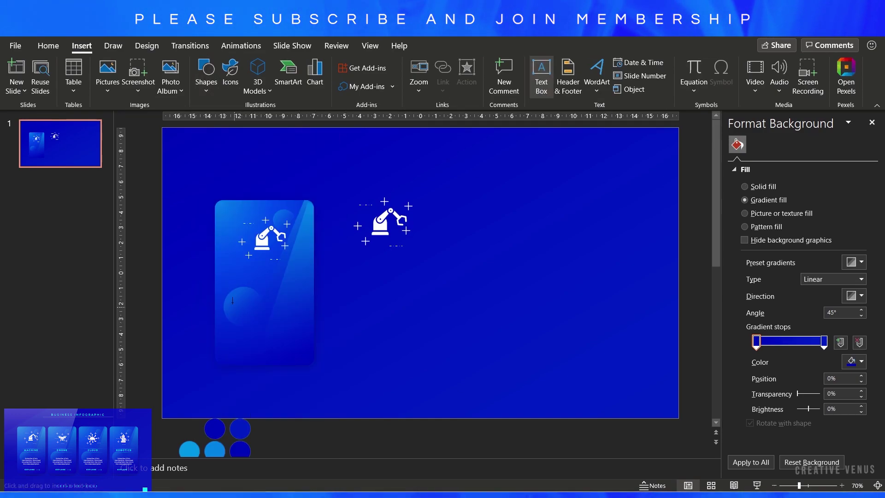
{"action": "left_click_drag", "start_coordinate": [289, 286], "coordinate": [290, 289]}
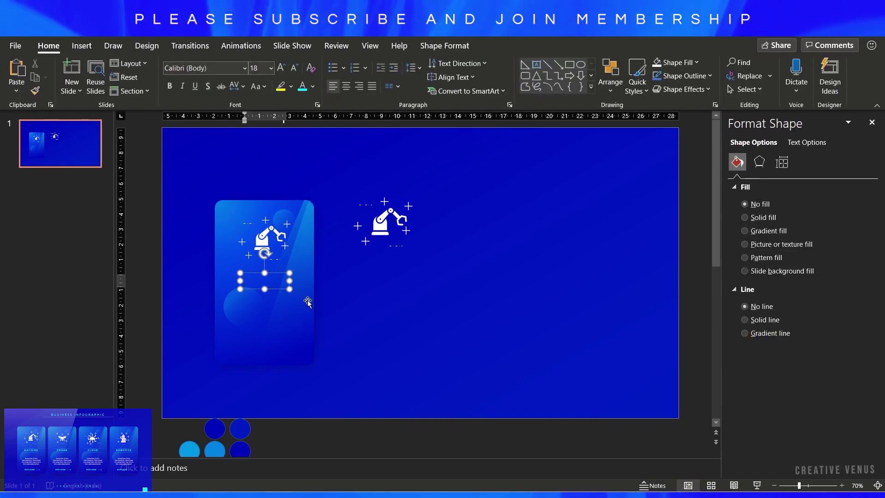
{"action": "type", "text": "Ind"}
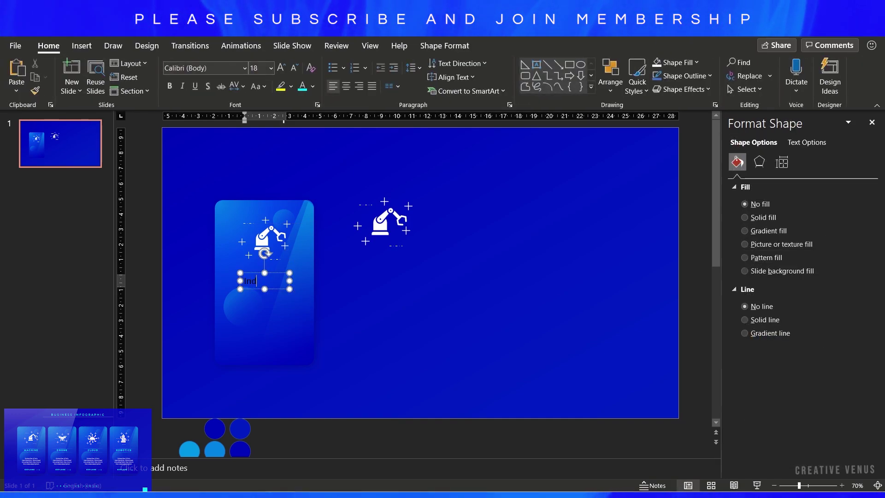
{"action": "type", "text": "achine"}
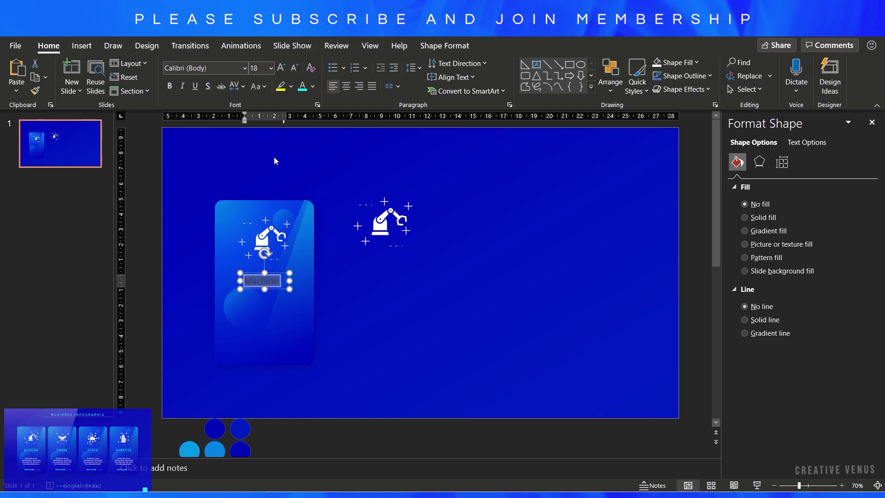
Step: Set the heading font to Montserrat SemiBold at 14 pt
{"action": "left_click", "coordinate": [208, 65]}
{"action": "type", "text": "Montserrat"}
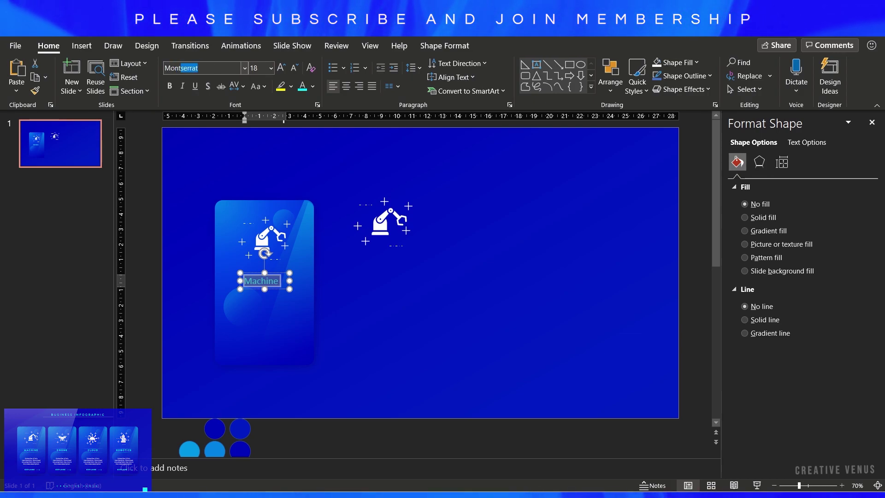
{"action": "key", "text": "Return"}
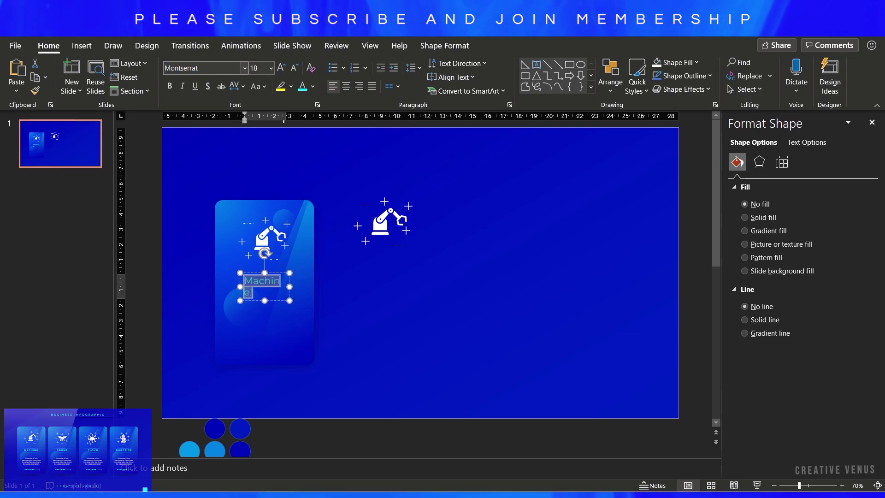
{"action": "left_click", "coordinate": [294, 69]}
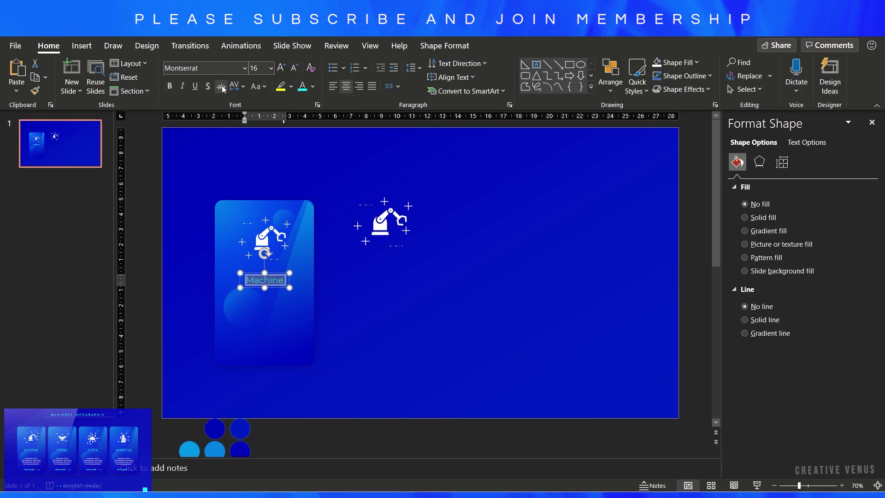
{"action": "type", "text": "SemiBold"}
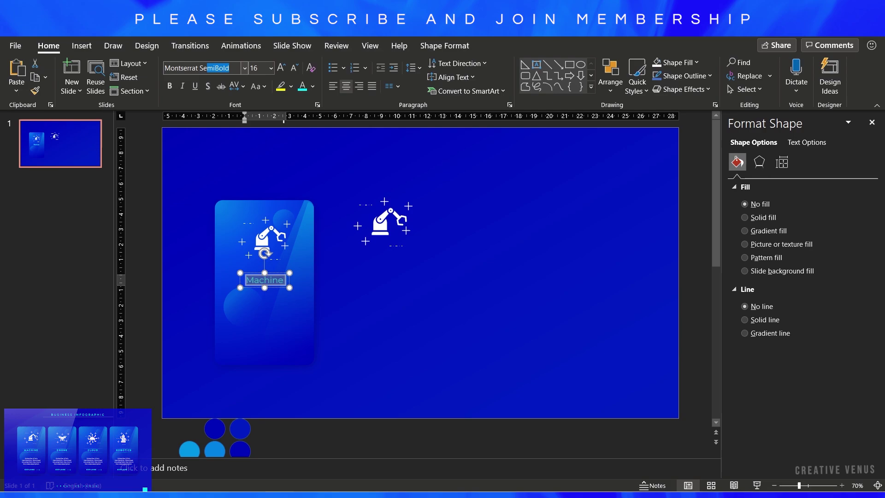
{"action": "key", "text": "Return"}
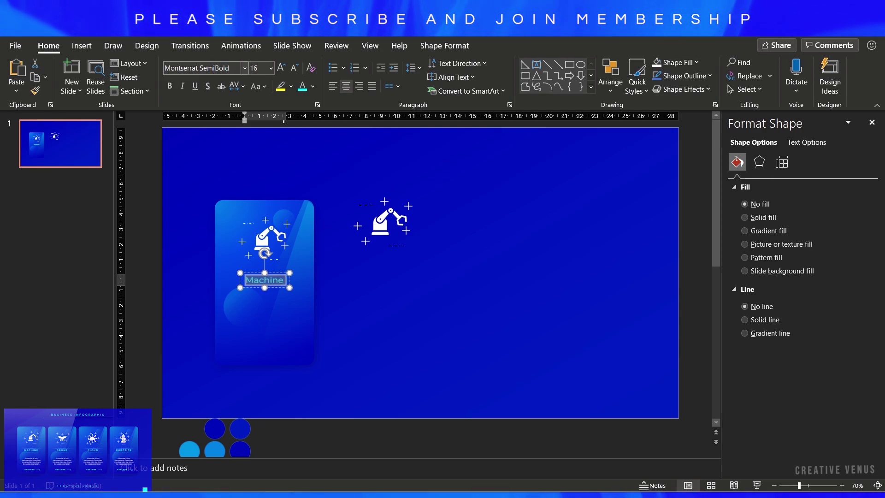
Step: Make the heading uppercase MACHINE with Loose character spacing, widening its box to fit
{"action": "left_click", "coordinate": [259, 87]}
{"action": "left_click", "coordinate": [279, 134]}
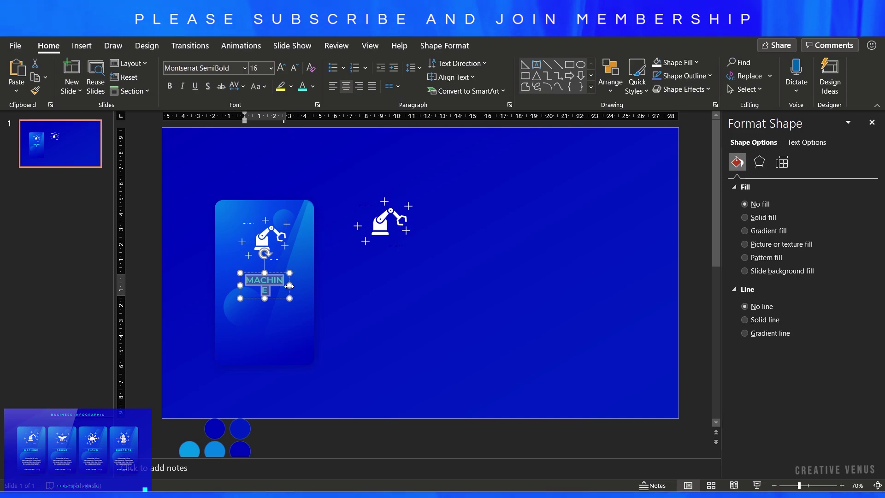
{"action": "left_click_drag", "start_coordinate": [289, 285], "coordinate": [295, 285]}
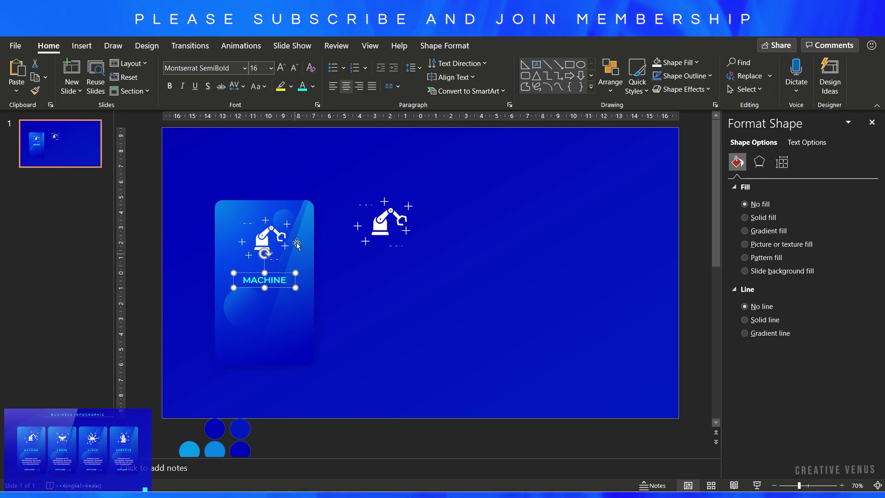
{"action": "left_click", "coordinate": [238, 90]}
{"action": "left_click", "coordinate": [265, 155]}
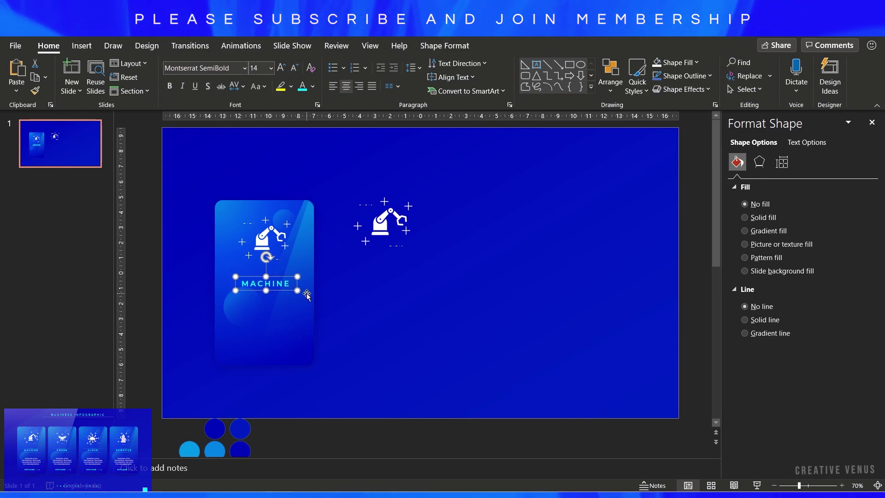
{"action": "left_click", "coordinate": [375, 309]}
Step: Draw a thin horizontal line above MACHINE and colour it cyan
{"action": "left_click", "coordinate": [82, 45]}
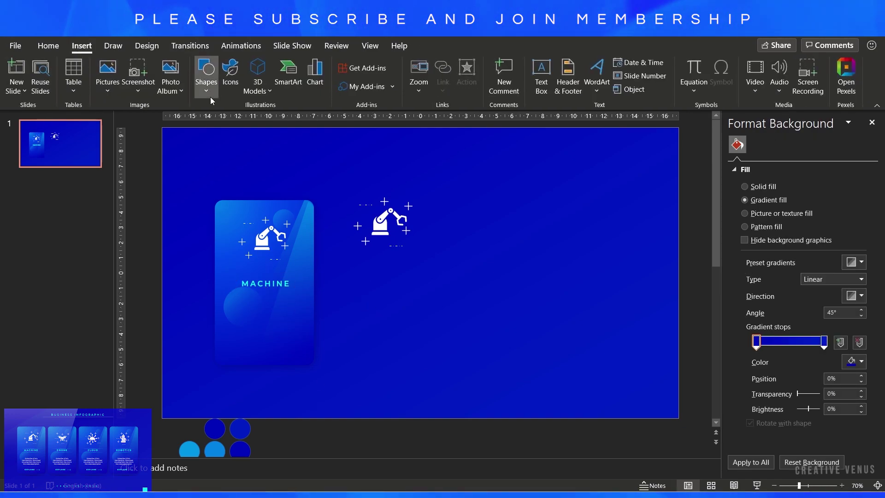
{"action": "left_click", "coordinate": [210, 96]}
{"action": "left_click", "coordinate": [225, 123]}
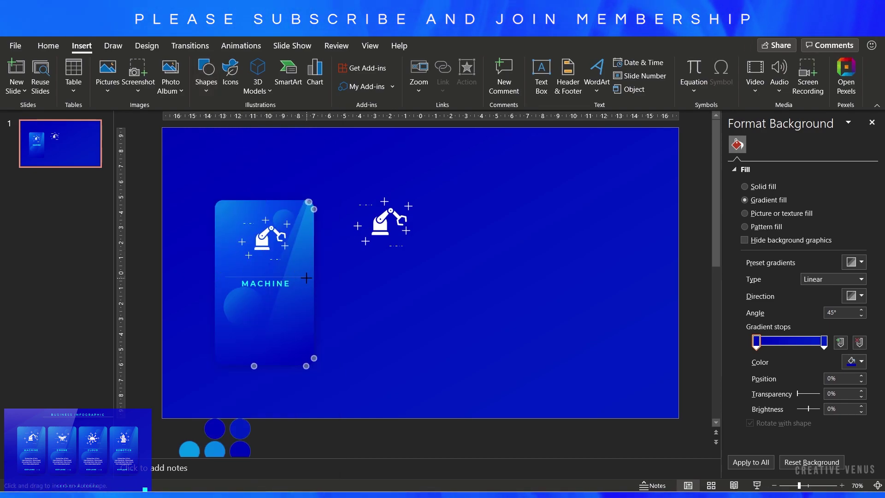
{"action": "left_click_drag", "start_coordinate": [306, 277], "coordinate": [296, 273]}
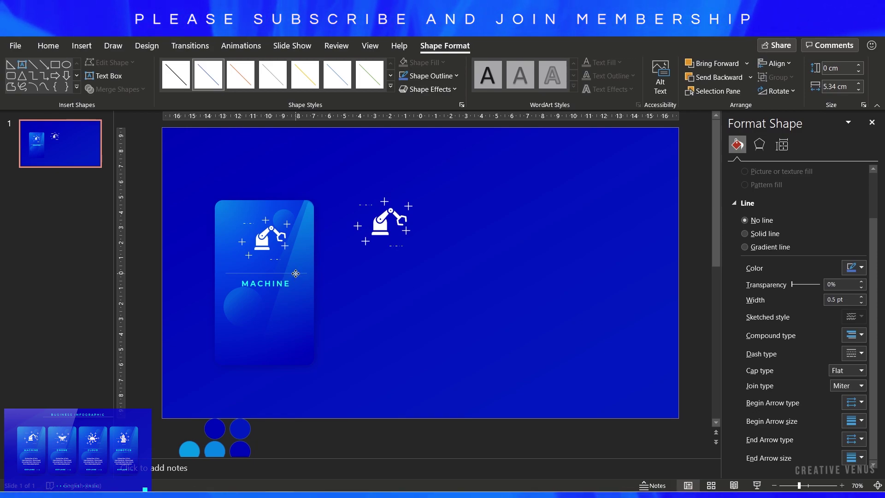
{"action": "left_click", "coordinate": [852, 268]}
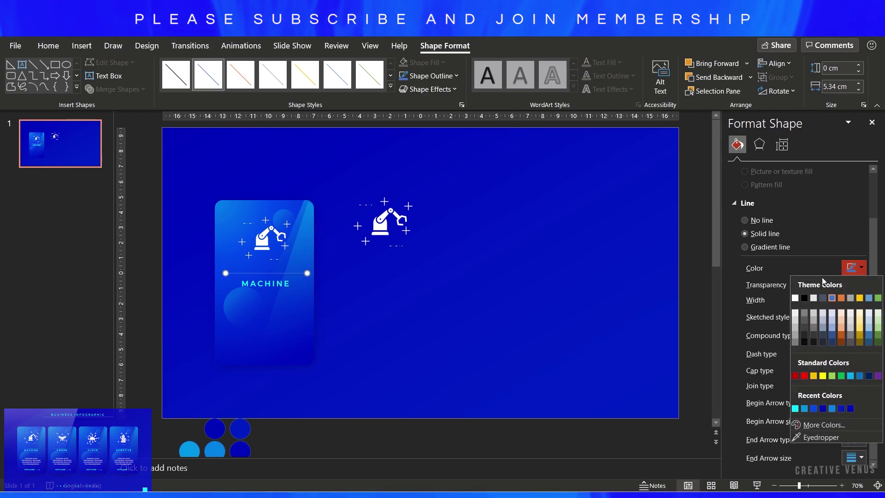
{"action": "left_click", "coordinate": [796, 409]}
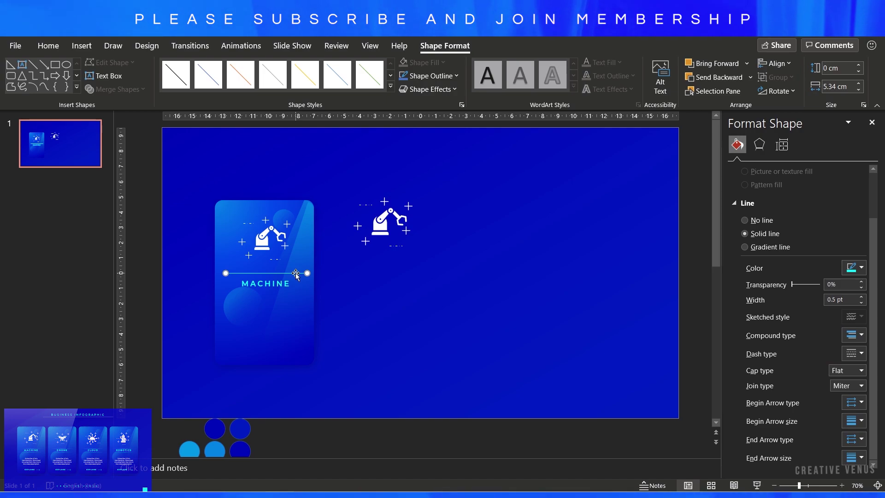
Step: Turn the line into a gradient line with cyan first and middle stops
{"action": "left_click", "coordinate": [770, 247]}
{"action": "left_click", "coordinate": [859, 347]}
{"action": "left_click", "coordinate": [859, 348]}
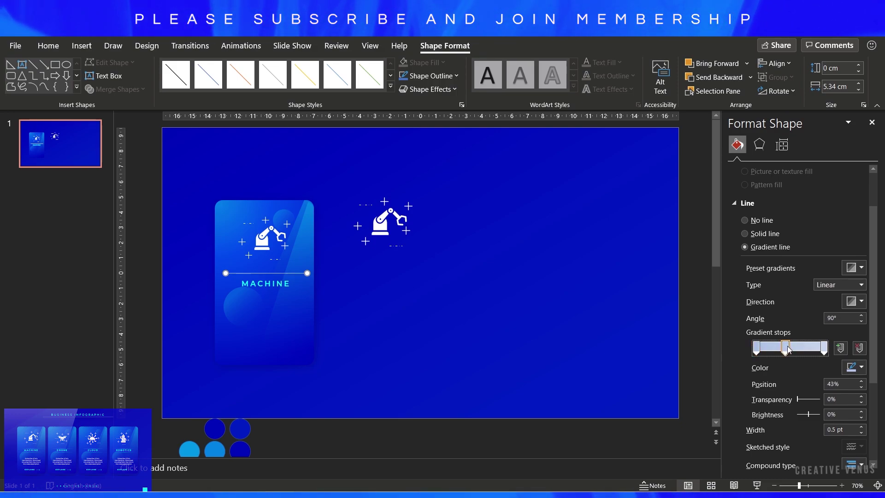
{"action": "left_click", "coordinate": [790, 347]}
{"action": "left_click", "coordinate": [756, 348]}
{"action": "left_click", "coordinate": [855, 368]}
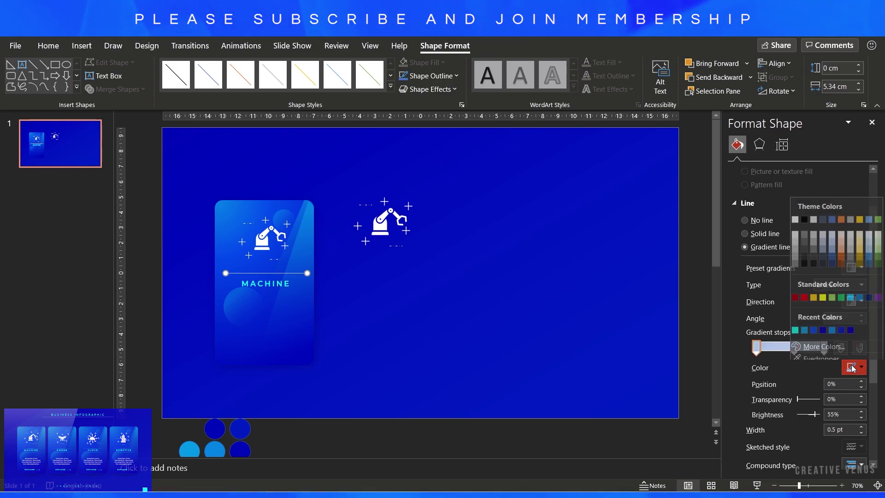
{"action": "left_click", "coordinate": [795, 325]}
{"action": "left_click", "coordinate": [858, 364]}
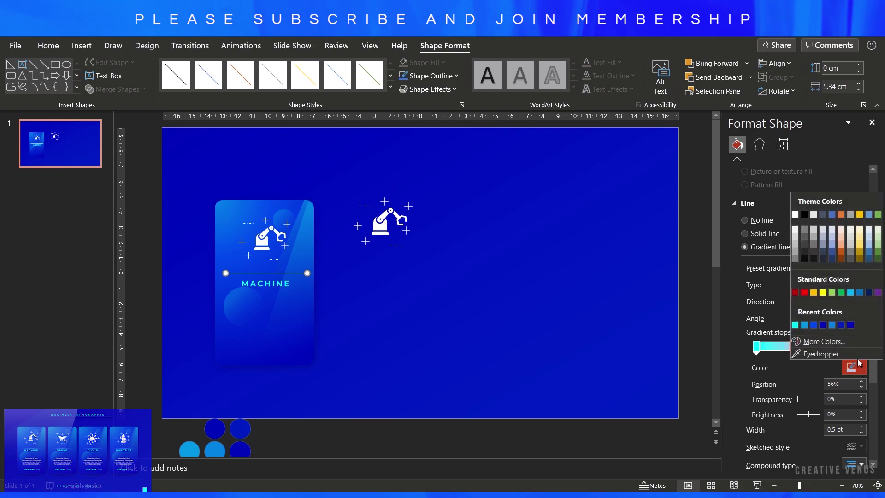
{"action": "left_click", "coordinate": [795, 326]}
Step: Make the last stop cyan and 100% transparent, with the gradient running left to right at 0°
{"action": "left_click", "coordinate": [825, 347]}
{"action": "left_click", "coordinate": [859, 367]}
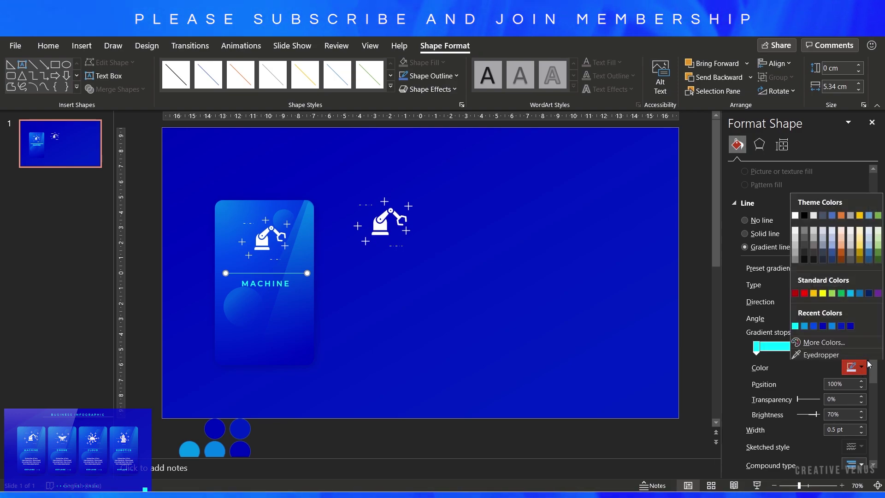
{"action": "left_click", "coordinate": [795, 325]}
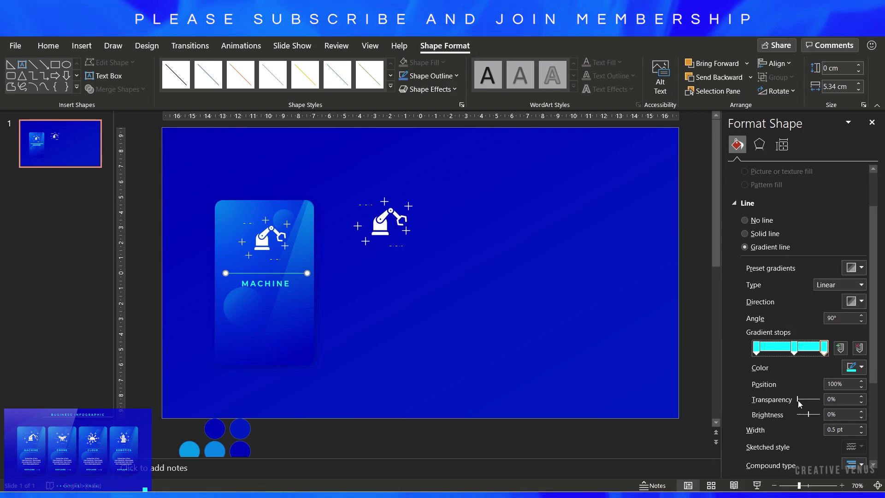
{"action": "left_click_drag", "start_coordinate": [798, 400], "coordinate": [821, 400]}
{"action": "left_click", "coordinate": [857, 301]}
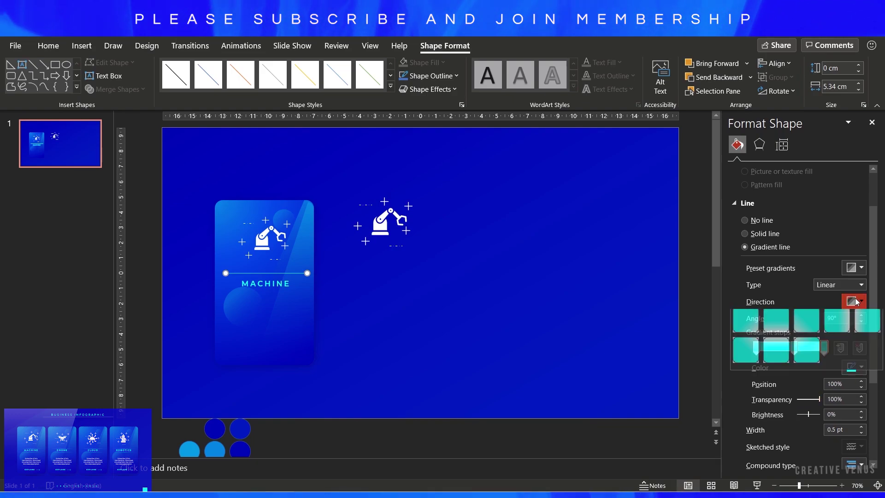
{"action": "left_click", "coordinate": [850, 320]}
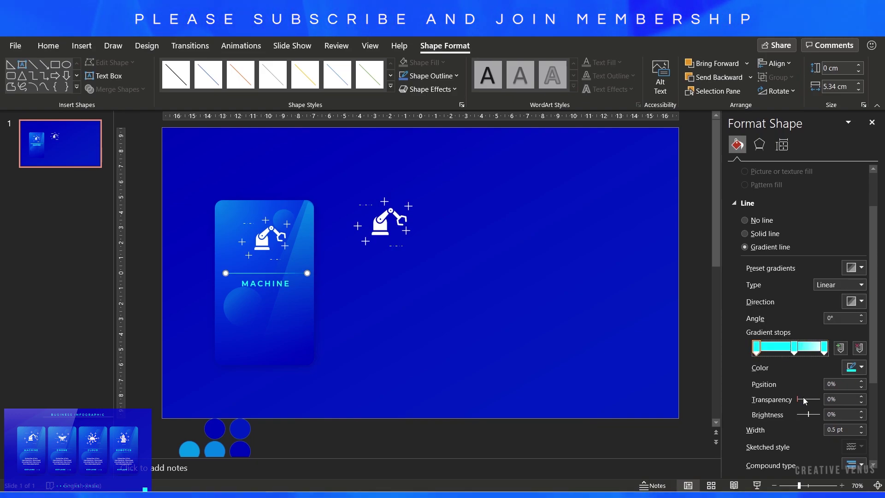
Step: Set the line's middle gradient stop to 50% and copy the line below MACHINE
{"action": "left_click", "coordinate": [561, 361]}
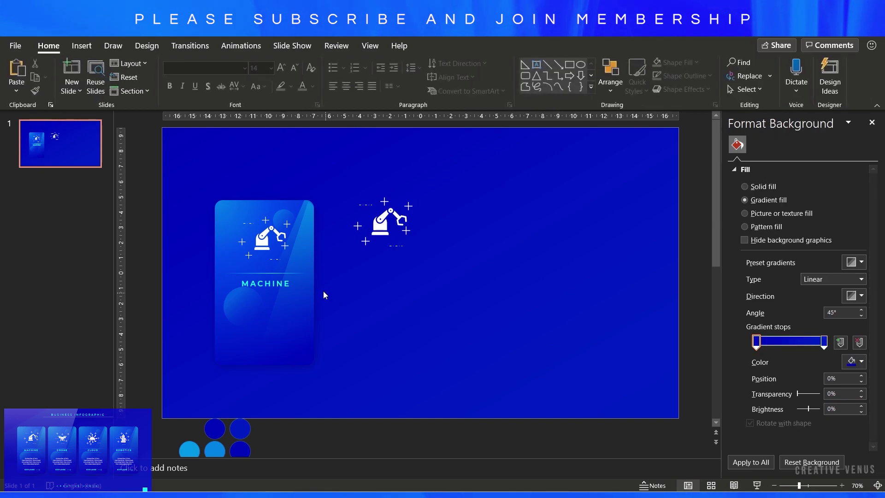
{"action": "left_click", "coordinate": [270, 274]}
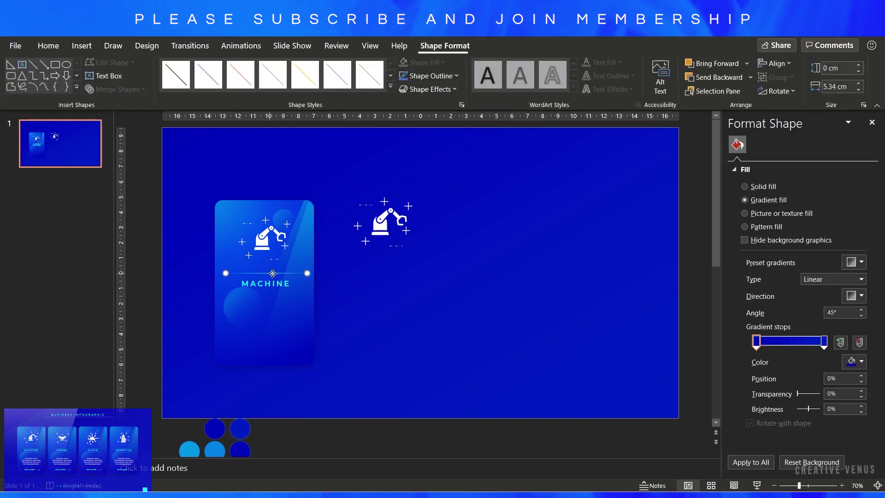
{"action": "left_click", "coordinate": [862, 353]}
{"action": "left_click", "coordinate": [861, 353]}
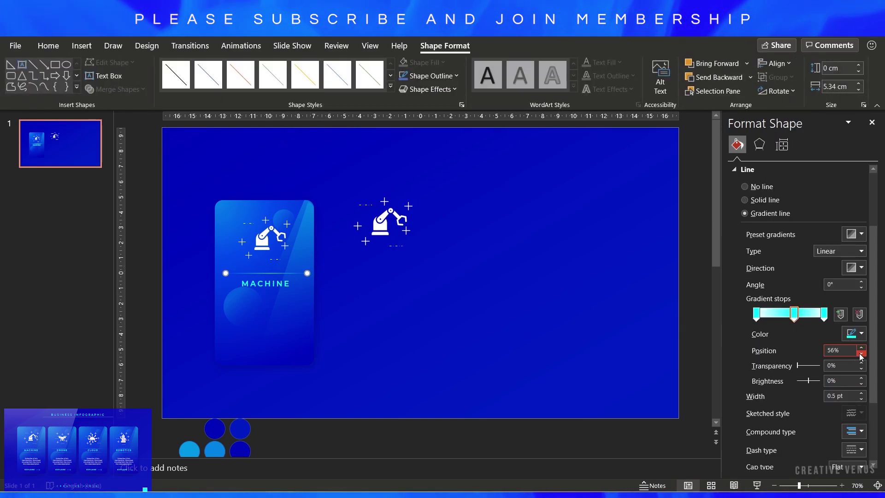
{"action": "left_click", "coordinate": [861, 353]}
{"action": "left_click", "coordinate": [861, 353]}
{"action": "left_click", "coordinate": [861, 353]}
{"action": "left_click", "coordinate": [861, 353]}
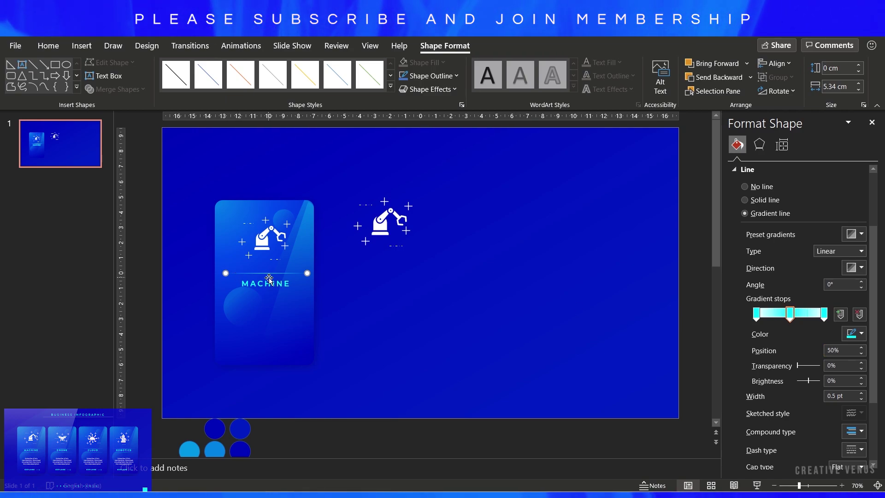
{"action": "mouse_move", "coordinate": [271, 274]}
{"action": "left_mouse_down"}
{"action": "mouse_move", "coordinate": [294, 283]}
{"action": "mouse_move", "coordinate": [287, 294]}
{"action": "left_mouse_up"}
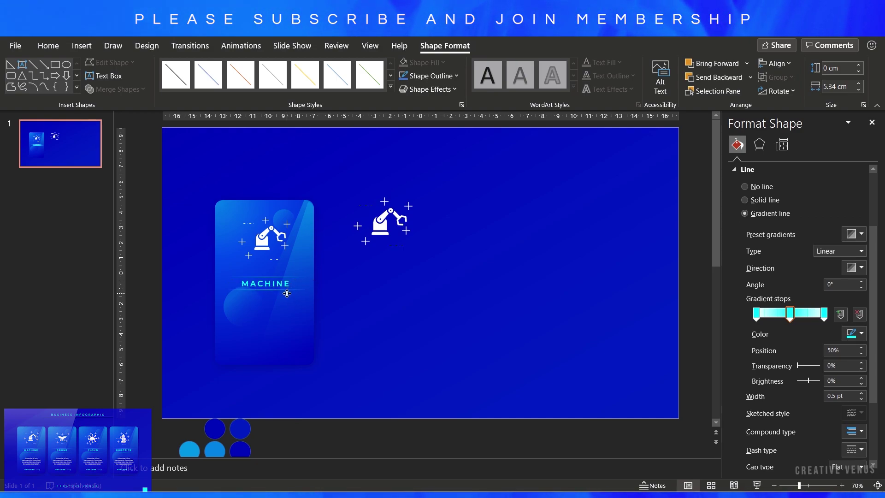
Step: Centre the two lines on each other and group them with the MACHINE text
{"action": "left_click", "coordinate": [293, 278], "text": "shift"}
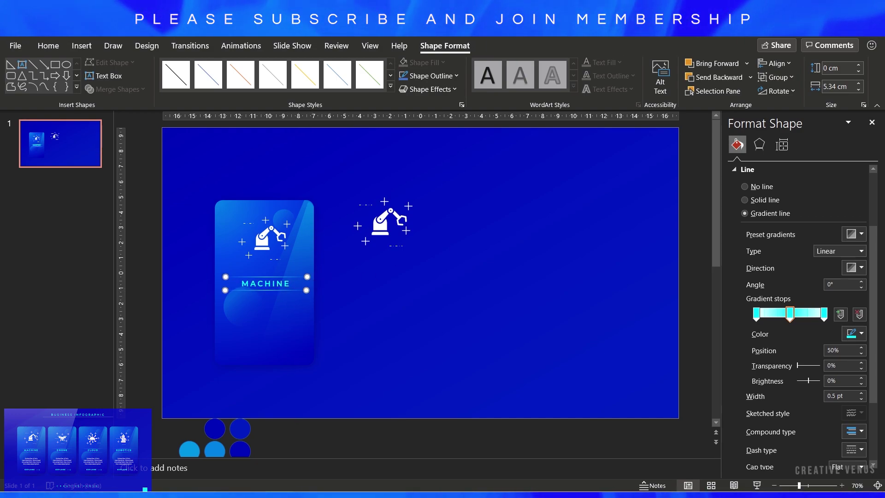
{"action": "left_click", "coordinate": [777, 63]}
{"action": "left_click", "coordinate": [799, 97]}
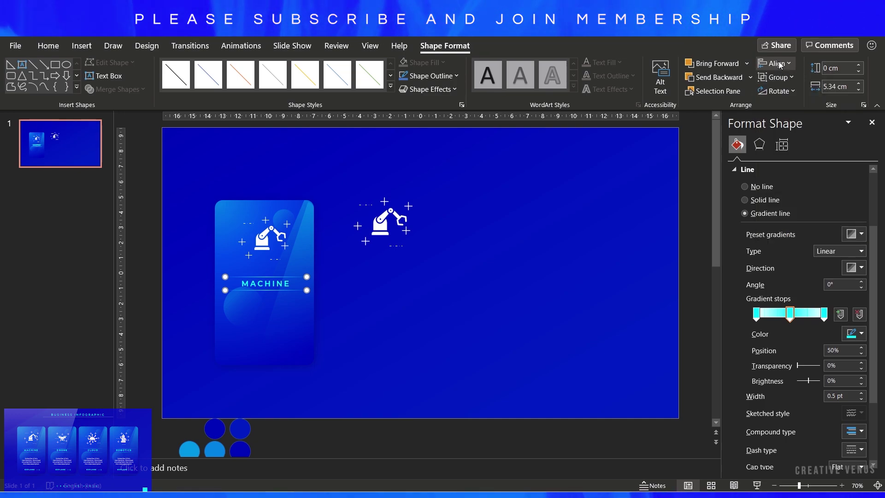
{"action": "left_click", "coordinate": [539, 268]}
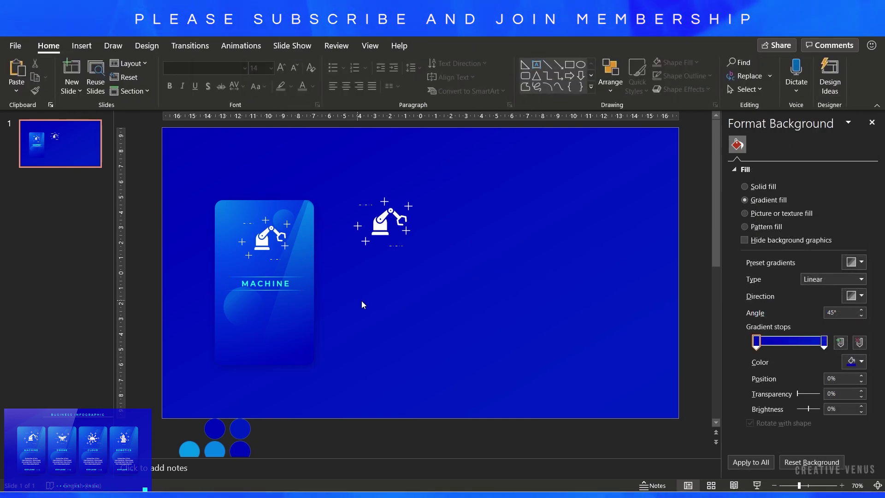
{"action": "left_click_drag", "start_coordinate": [377, 305], "coordinate": [176, 263]}
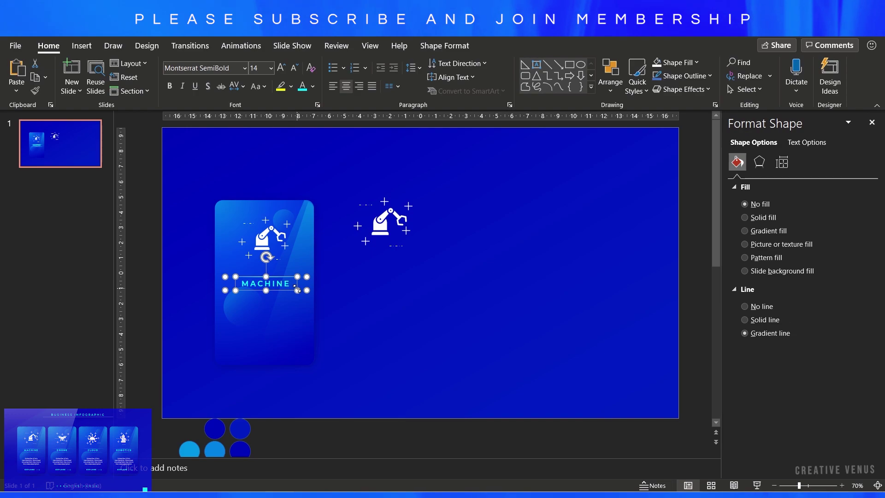
{"action": "key", "text": "ctrl+g"}
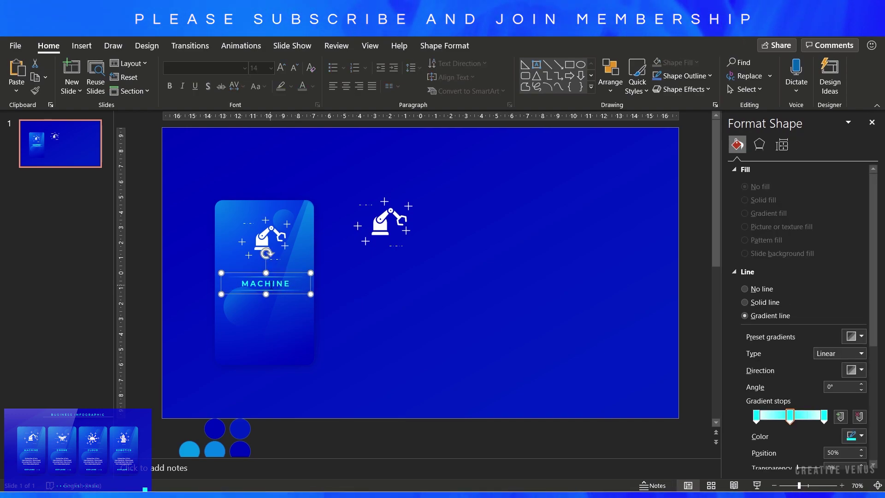
Step: Centre the robot icon and MACHINE heading group on the card
{"action": "left_click", "coordinate": [297, 326], "text": "shift"}
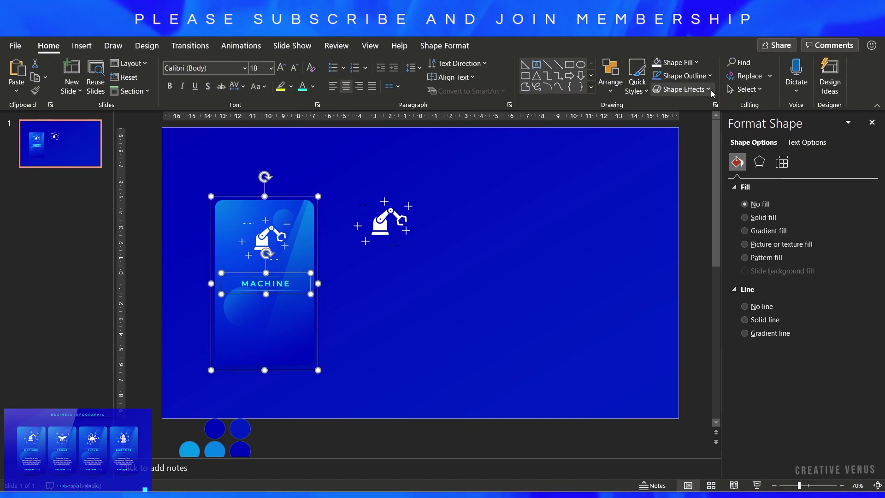
{"action": "left_click", "coordinate": [444, 45]}
{"action": "left_click", "coordinate": [774, 64]}
{"action": "left_click", "coordinate": [784, 95]}
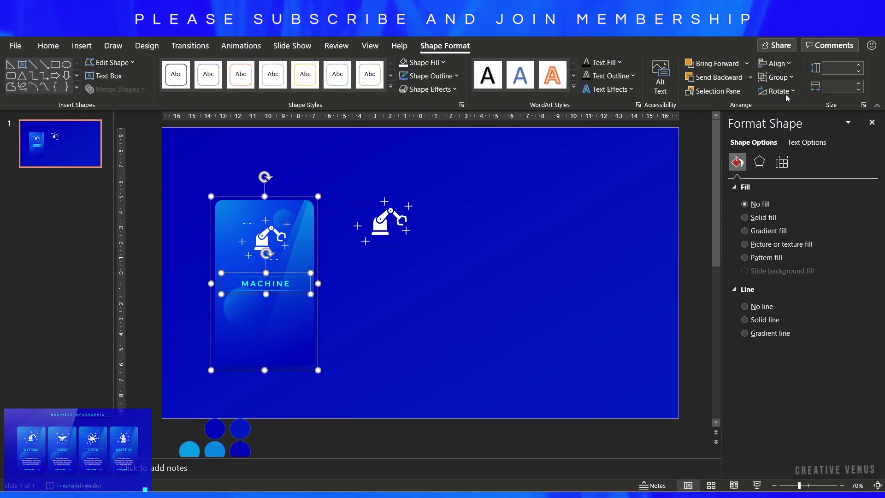
{"action": "left_click", "coordinate": [379, 320]}
{"action": "left_click_drag", "start_coordinate": [175, 404], "coordinate": [349, 168]}
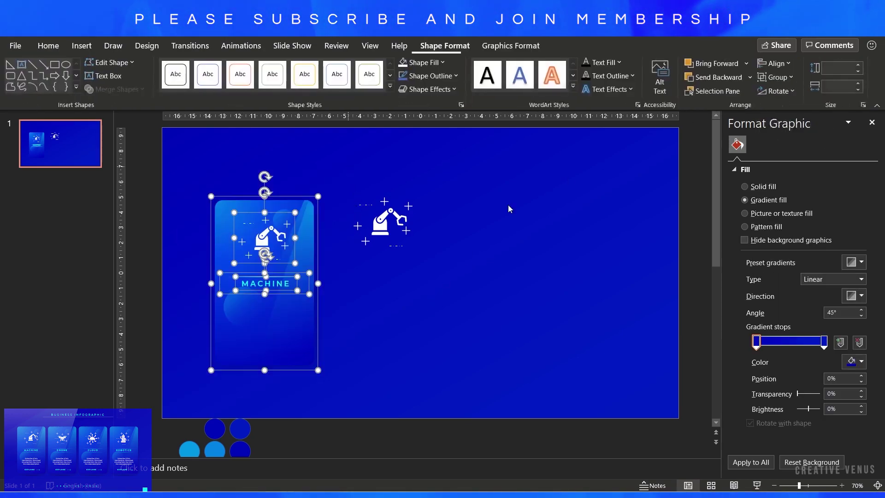
{"action": "left_click", "coordinate": [774, 63]}
{"action": "left_click", "coordinate": [792, 96]}
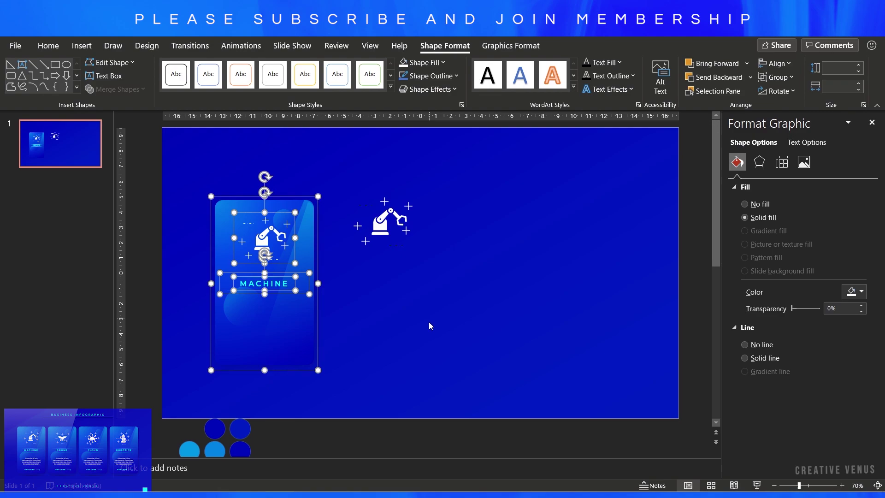
{"action": "left_click", "coordinate": [416, 330]}
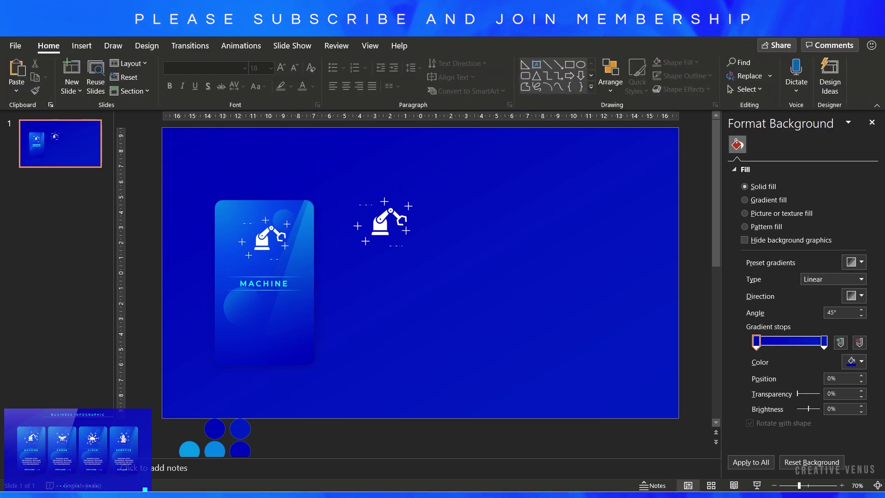
{"action": "left_click", "coordinate": [78, 46]}
Step: Add a Montserrat description text box below MACHINE about subscribing and downloading the slide
{"action": "left_click", "coordinate": [541, 77]}
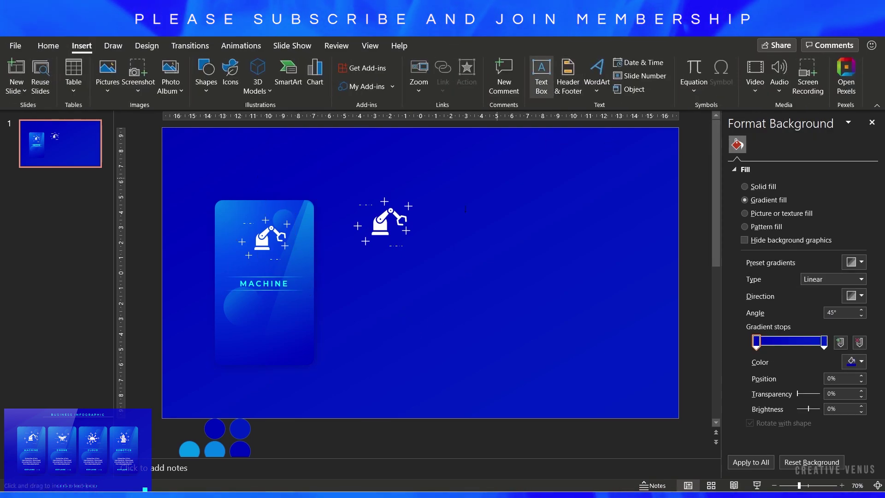
{"action": "left_click_drag", "start_coordinate": [240, 306], "coordinate": [298, 332]}
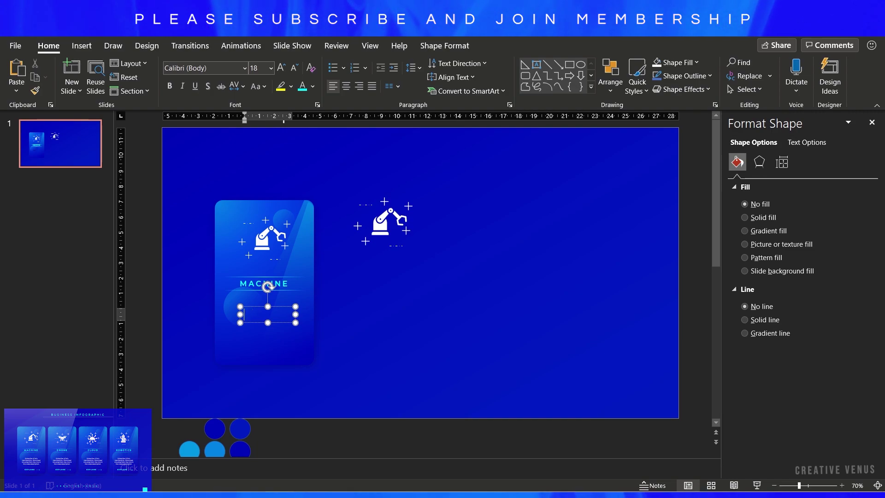
{"action": "type", "text": "scribe"}
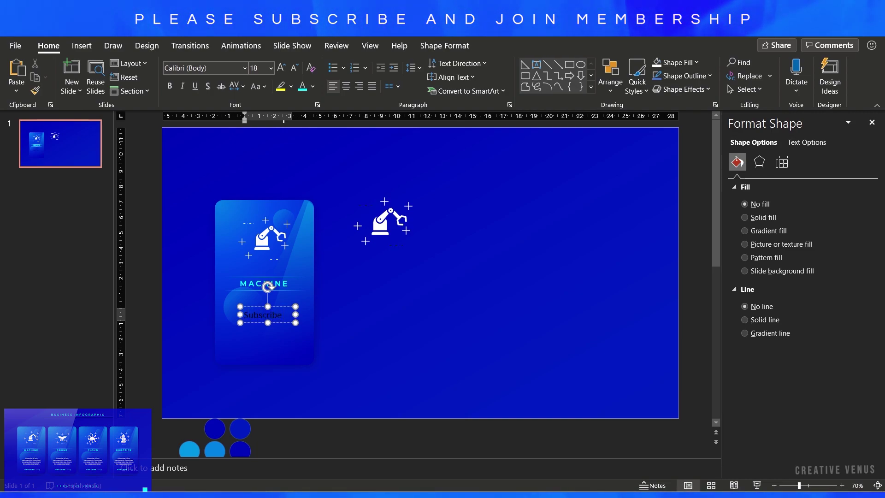
{"action": "type", "text": " & Join Membership. Download this slide from the link in the video description."}
{"action": "key", "text": "ctrl+a"}
{"action": "type", "text": "Montserrat"}
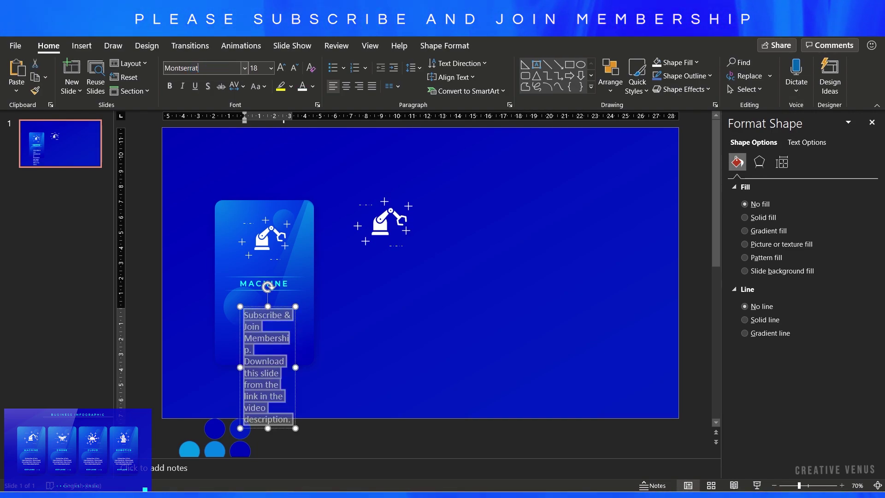
{"action": "key", "text": "Return"}
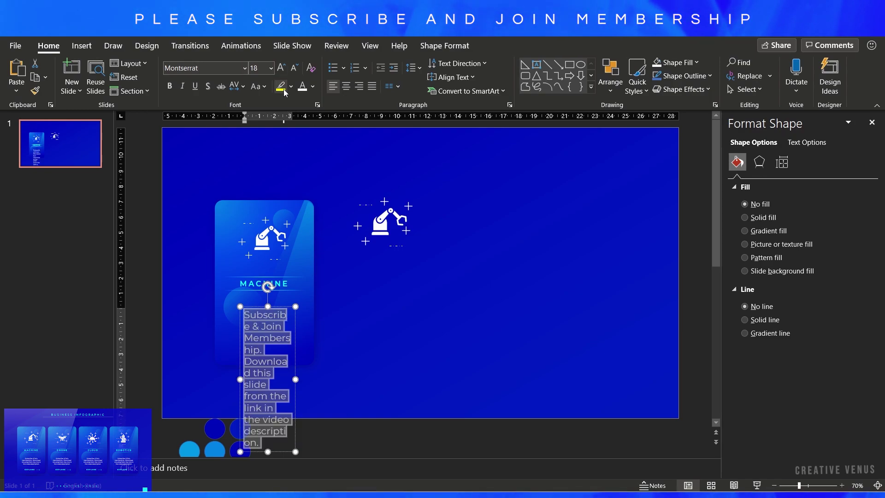
Step: Set the description to 9 pt and widen its box on both sides
{"action": "left_click", "coordinate": [293, 73]}
{"action": "left_click", "coordinate": [293, 73]}
{"action": "left_click", "coordinate": [293, 72]}
{"action": "left_click", "coordinate": [292, 72]}
{"action": "left_click", "coordinate": [292, 72]}
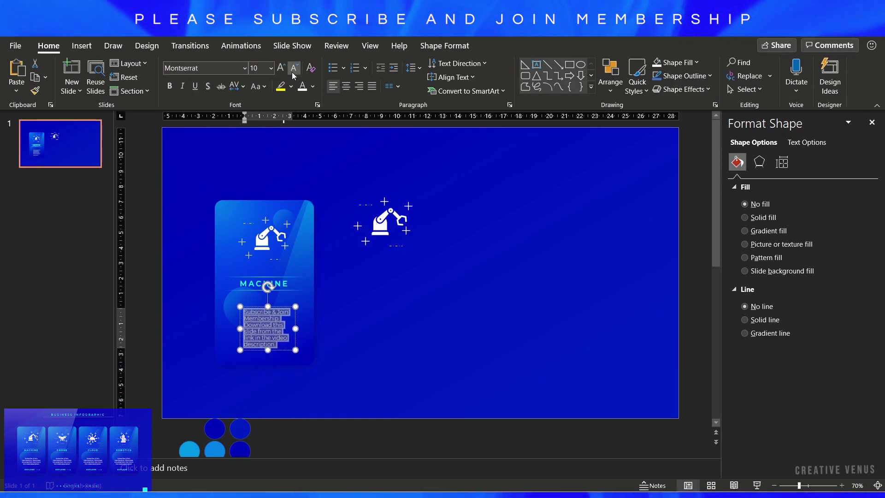
{"action": "left_click", "coordinate": [292, 72]}
{"action": "left_click", "coordinate": [293, 73]}
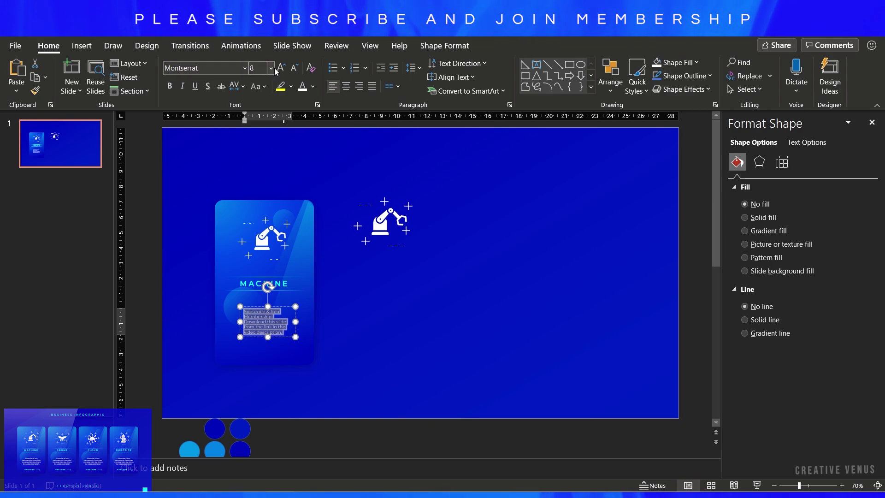
{"action": "left_click", "coordinate": [280, 70]}
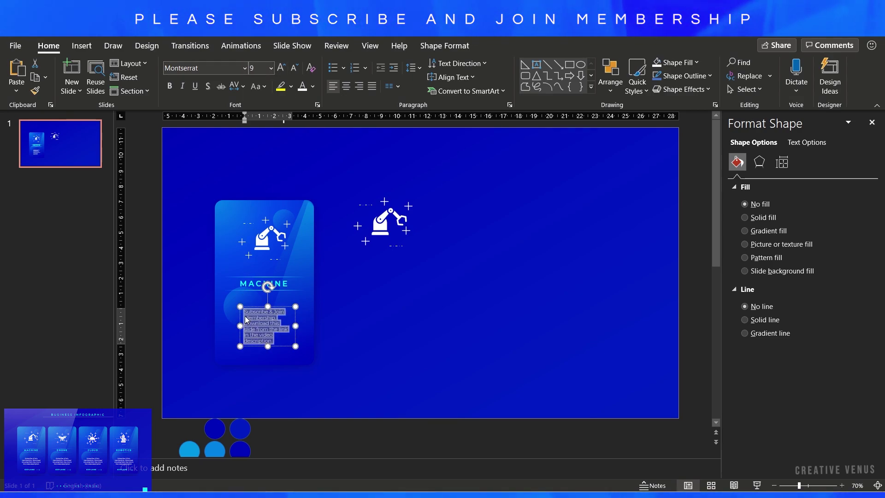
{"action": "left_click_drag", "start_coordinate": [239, 324], "coordinate": [223, 324]}
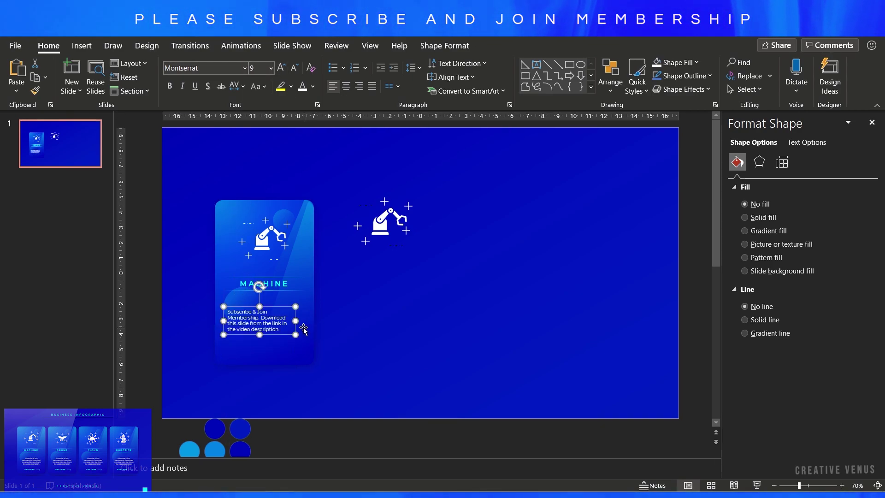
{"action": "mouse_move", "coordinate": [296, 321]}
{"action": "left_mouse_down"}
{"action": "mouse_move", "coordinate": [304, 325]}
{"action": "mouse_move", "coordinate": [286, 308]}
{"action": "left_mouse_up"}
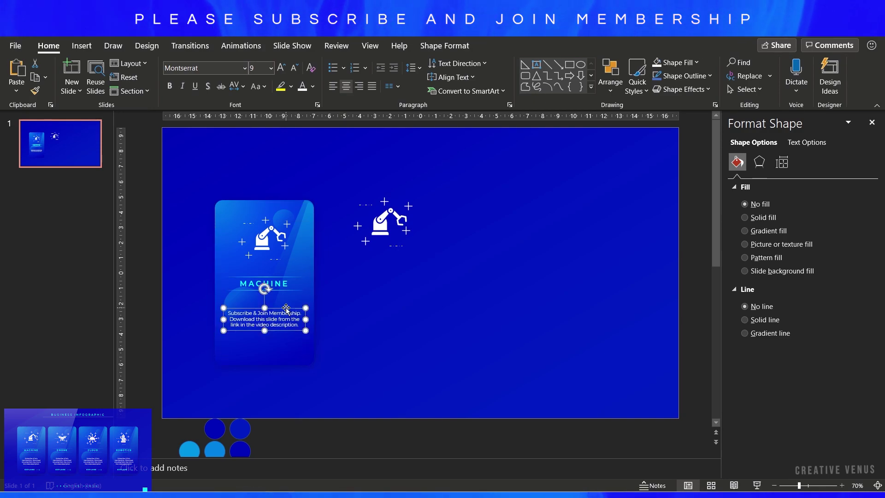
Step: Enlarge the description to 10 pt and nudge its box into place under the heading
{"action": "left_click", "coordinate": [281, 68]}
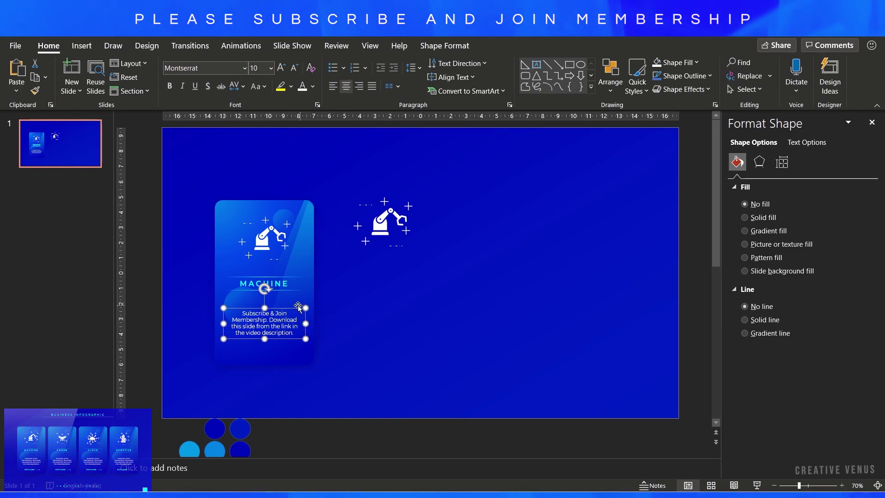
{"action": "left_click_drag", "start_coordinate": [295, 309], "coordinate": [294, 301]}
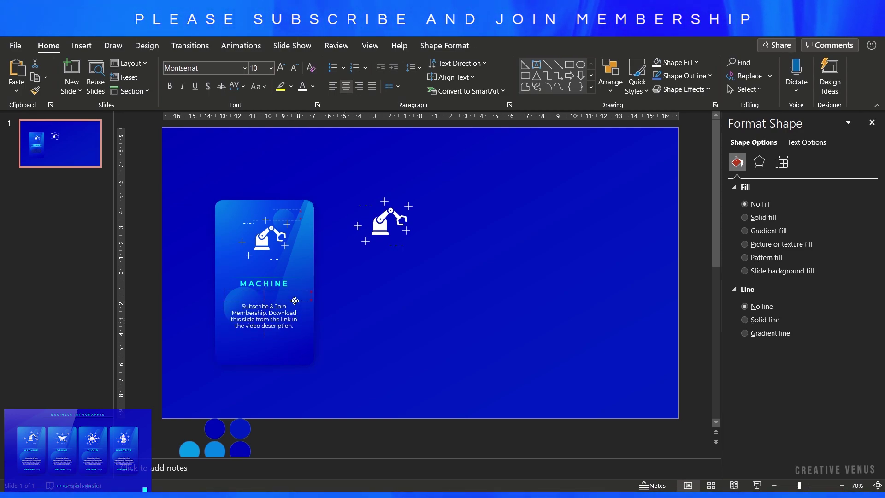
{"action": "left_click", "coordinate": [348, 341]}
{"action": "left_click", "coordinate": [283, 319]}
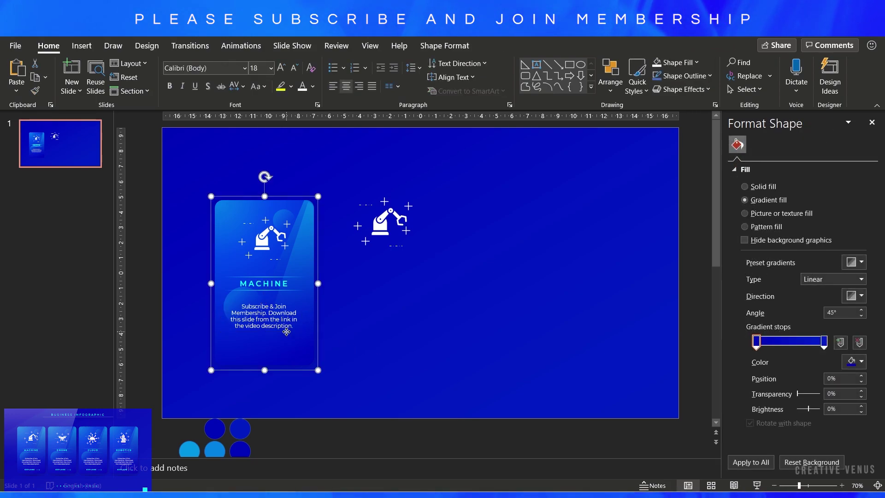
{"action": "left_click", "coordinate": [284, 319]}
{"action": "left_click_drag", "start_coordinate": [283, 301], "coordinate": [284, 307]}
Step: Insert an arrow icon and fill it cyan
{"action": "left_click", "coordinate": [192, 383]}
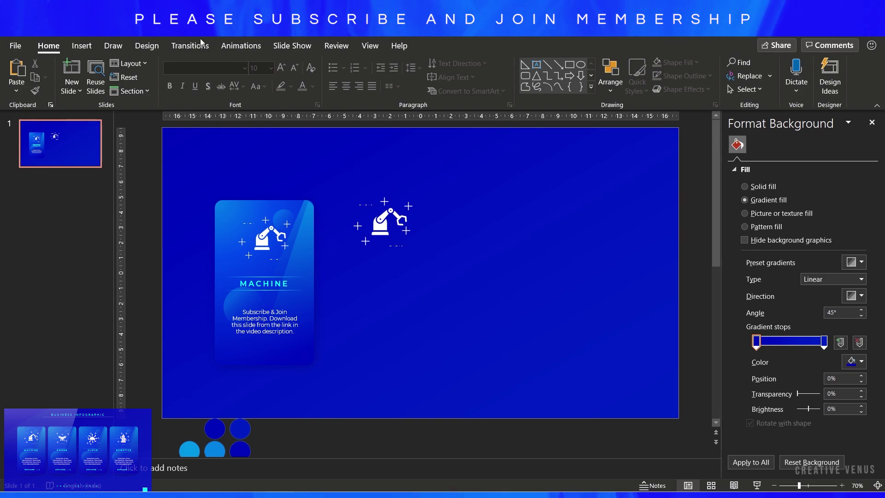
{"action": "left_click", "coordinate": [76, 48]}
{"action": "left_click", "coordinate": [212, 90]}
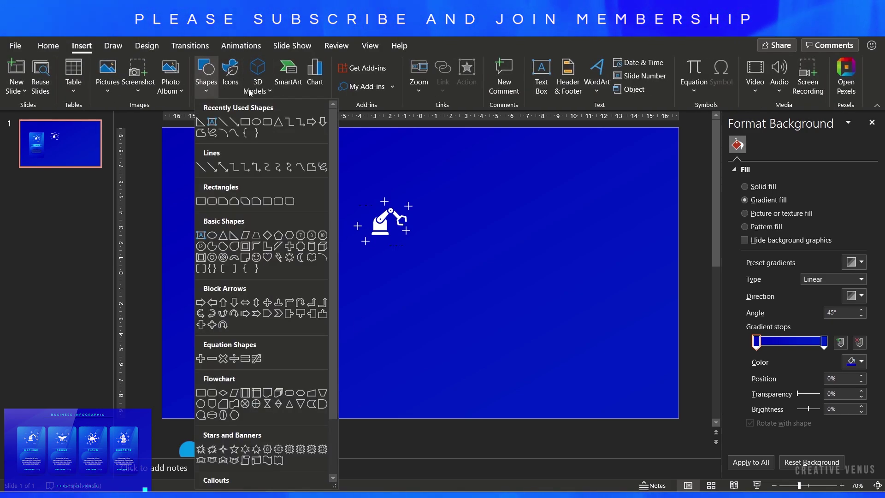
{"action": "left_click", "coordinate": [231, 85]}
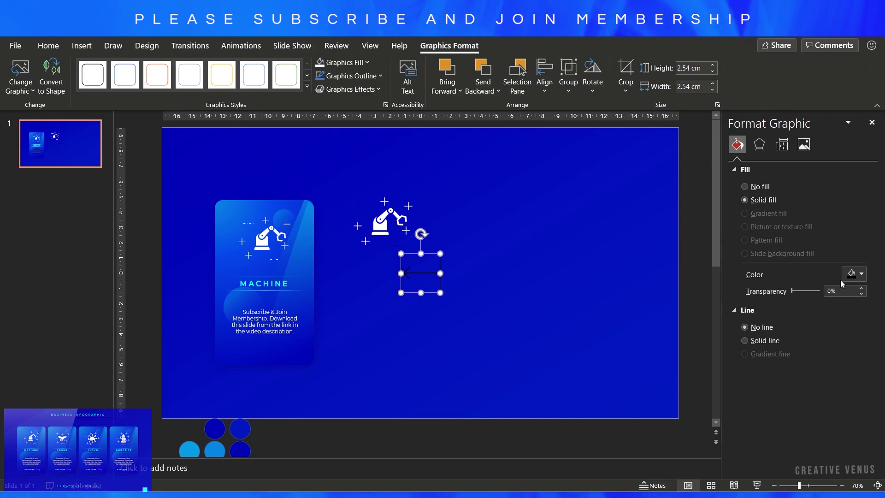
{"action": "left_click", "coordinate": [852, 274]}
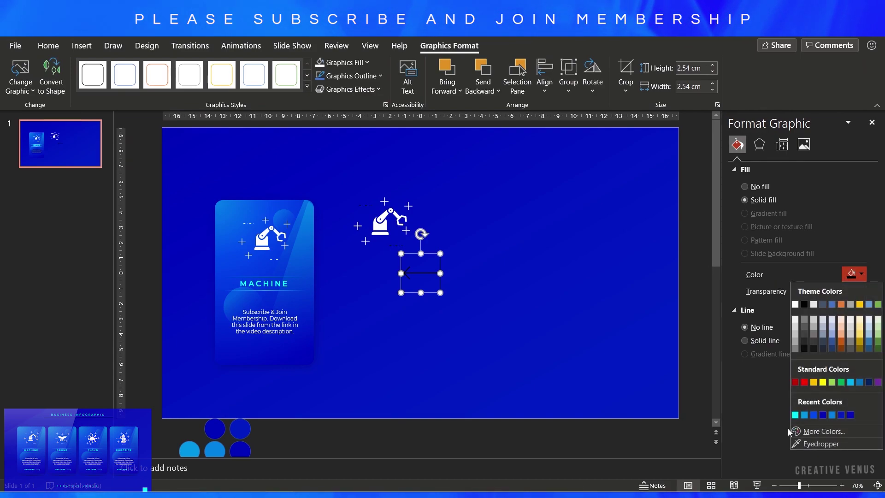
{"action": "left_click", "coordinate": [793, 415]}
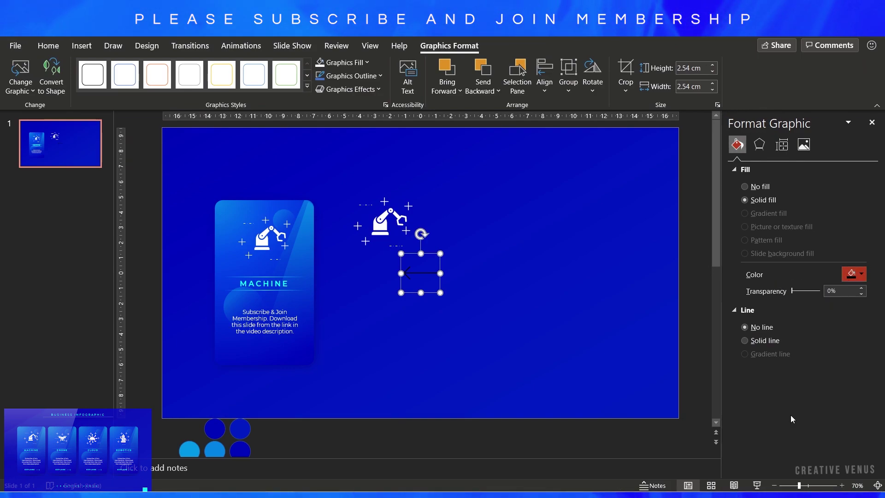
Step: Flip the arrow horizontally, shrink it to 1.53 cm, and place it at the card's bottom right
{"action": "left_click", "coordinate": [599, 90]}
{"action": "left_click", "coordinate": [613, 154]}
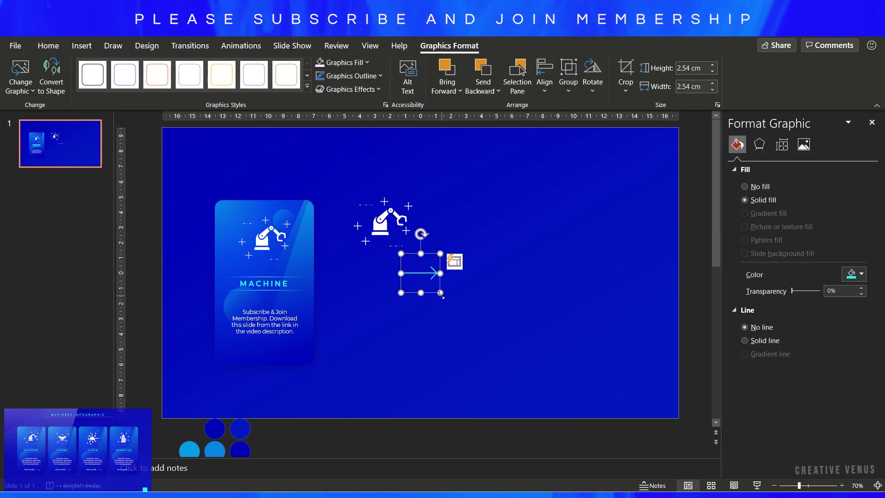
{"action": "left_click_drag", "start_coordinate": [440, 294], "coordinate": [407, 276]}
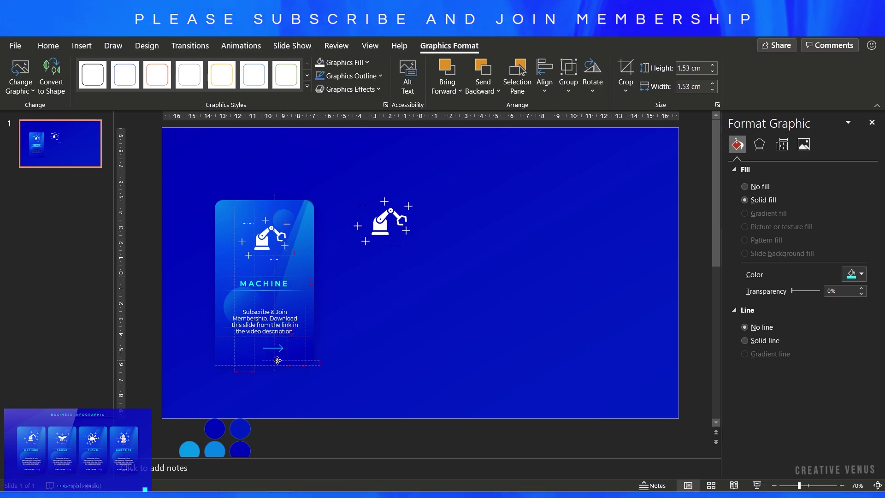
{"action": "mouse_move", "coordinate": [282, 360]}
{"action": "left_mouse_down"}
{"action": "mouse_move", "coordinate": [272, 366]}
{"action": "mouse_move", "coordinate": [293, 364]}
{"action": "left_mouse_up"}
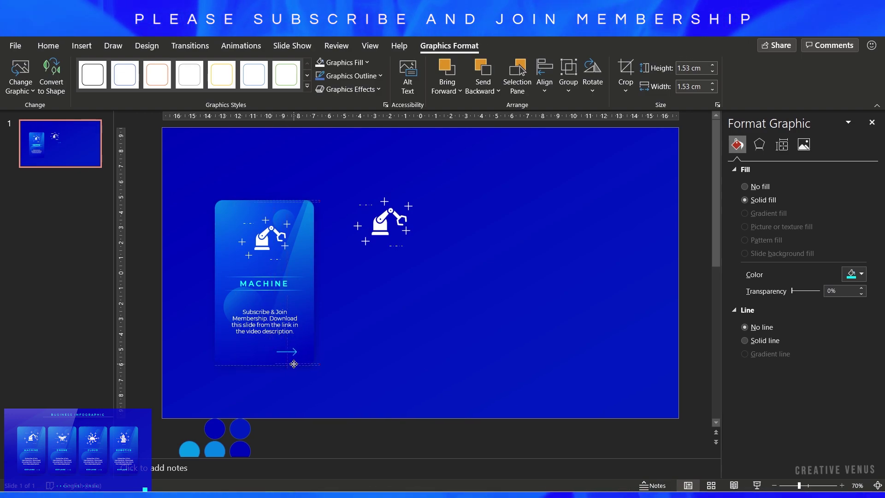
{"action": "left_click", "coordinate": [425, 327]}
Step: Draw a new text box beside the card for the explore label
{"action": "left_click", "coordinate": [82, 46]}
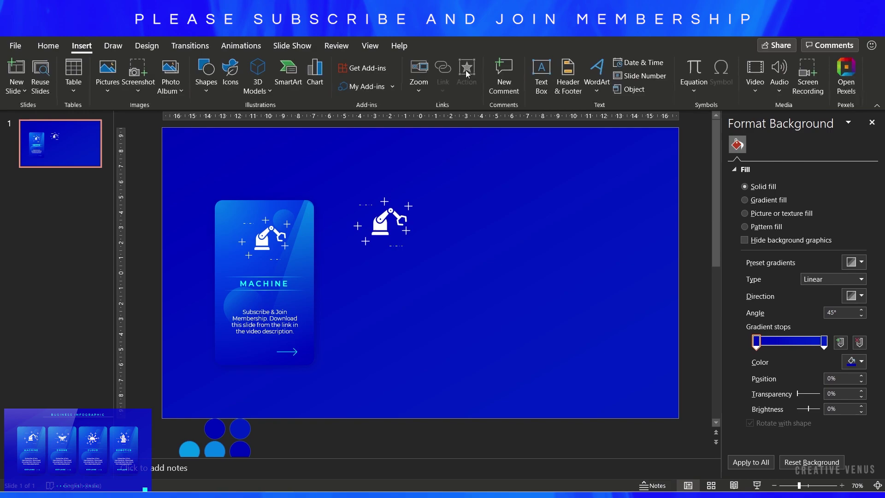
{"action": "left_click", "coordinate": [539, 92]}
{"action": "left_click_drag", "start_coordinate": [361, 333], "coordinate": [438, 346]}
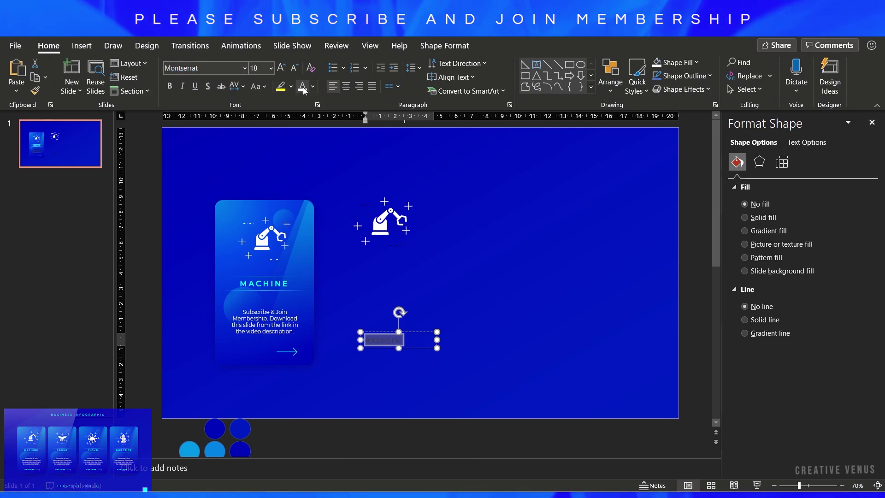
Step: Make the word EXPLORE uppercase with Loose character spacing
{"action": "left_click", "coordinate": [243, 93]}
{"action": "left_click", "coordinate": [267, 87]}
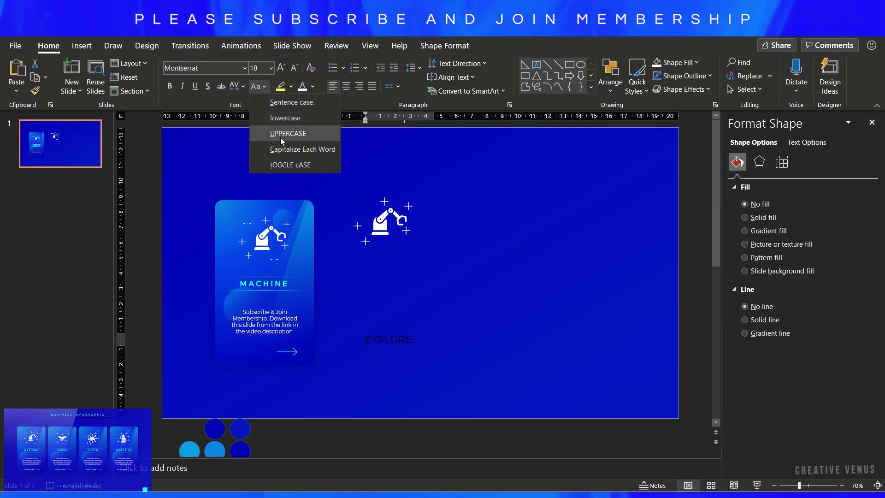
{"action": "left_click", "coordinate": [280, 134]}
{"action": "left_click", "coordinate": [243, 87]}
{"action": "left_click", "coordinate": [261, 154]}
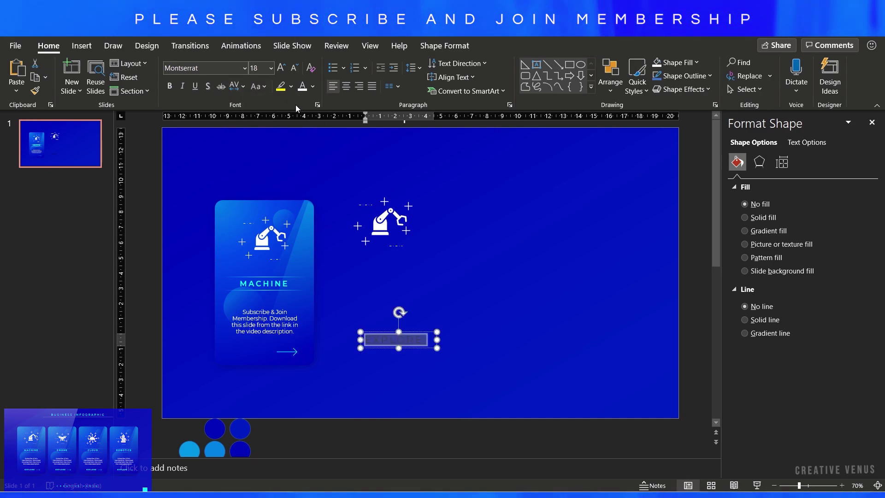
Step: Format EXPLORE as 9 pt cyan centred text and move it beside the arrow
{"action": "left_click", "coordinate": [294, 69]}
{"action": "left_click", "coordinate": [294, 69]}
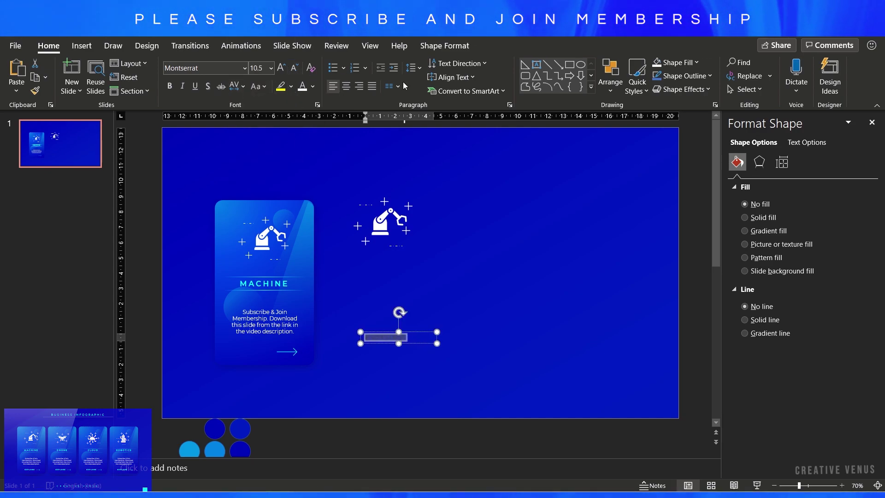
{"action": "left_click", "coordinate": [313, 87]}
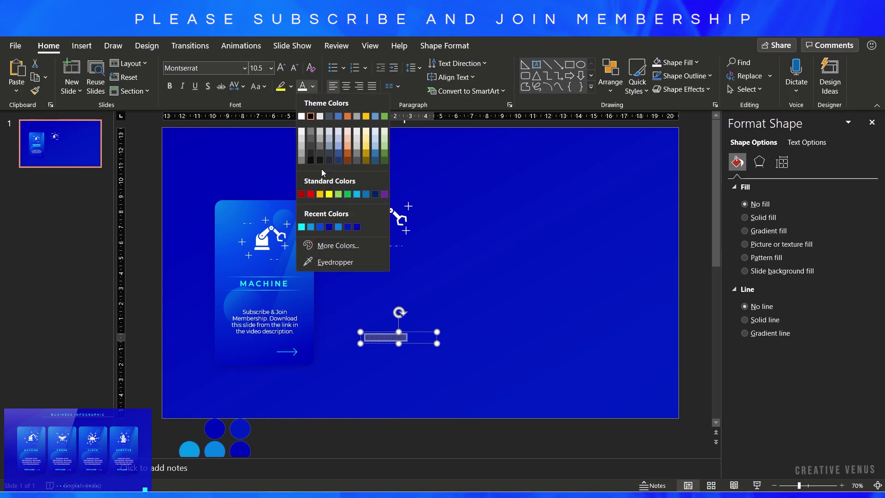
{"action": "left_click", "coordinate": [301, 227]}
{"action": "left_click", "coordinate": [295, 69]}
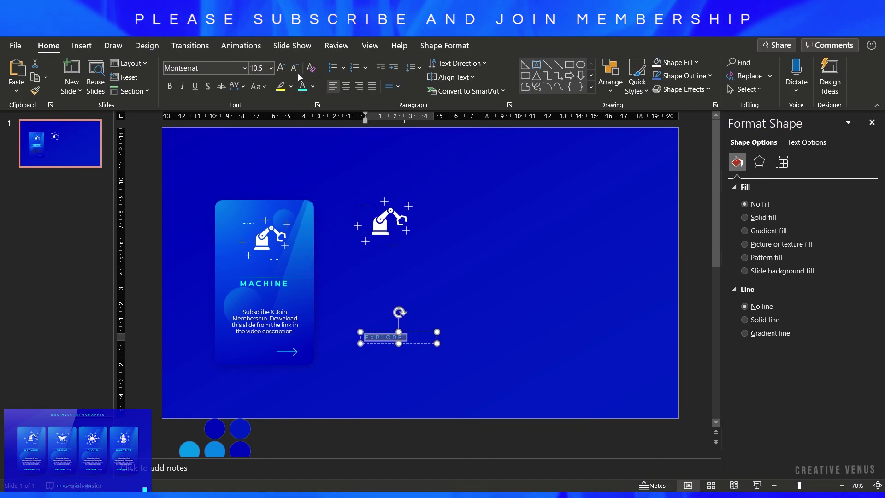
{"action": "left_click", "coordinate": [294, 69]}
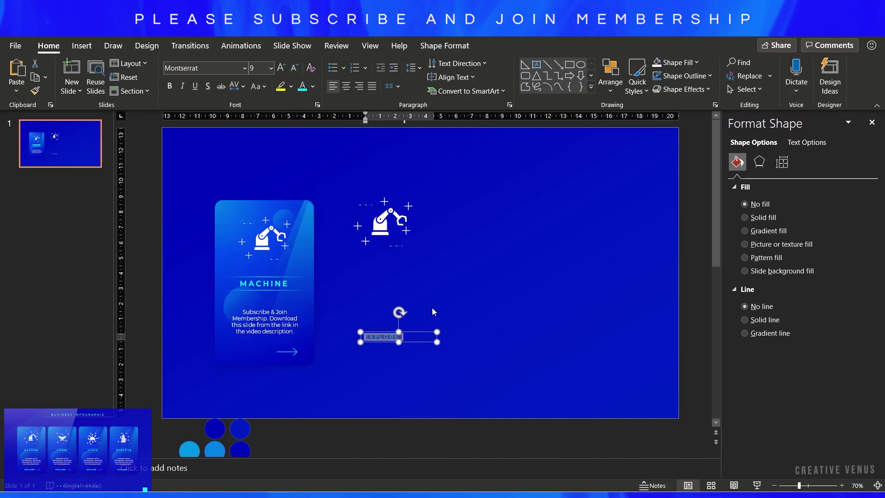
{"action": "left_click", "coordinate": [346, 86]}
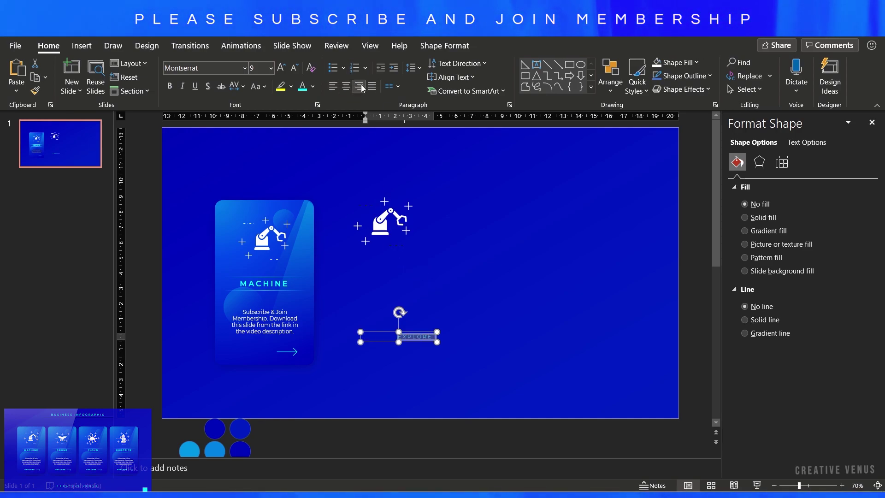
{"action": "left_click_drag", "start_coordinate": [427, 343], "coordinate": [230, 355]}
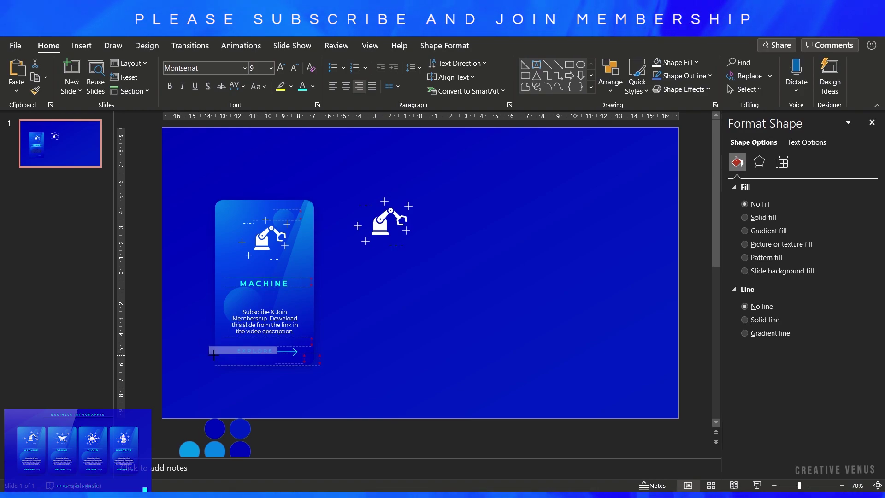
Step: Line the arrow up with EXPLORE and group the two together
{"action": "left_click", "coordinate": [280, 351]}
{"action": "left_click_drag", "start_coordinate": [280, 351], "coordinate": [292, 356]}
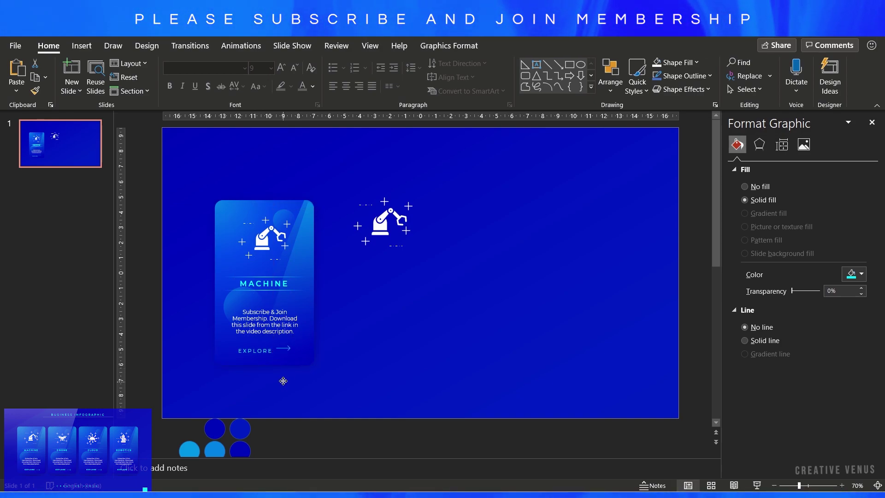
{"action": "left_click_drag", "start_coordinate": [372, 364], "coordinate": [201, 341]}
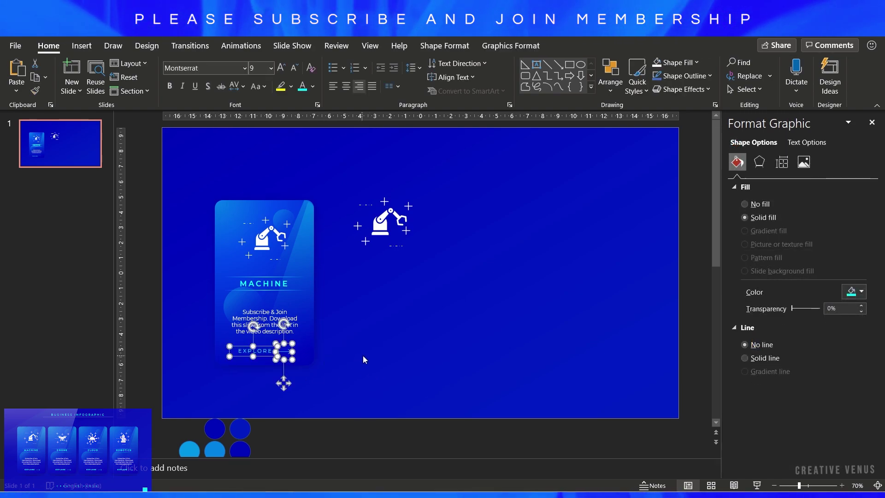
{"action": "key", "text": "ctrl+g"}
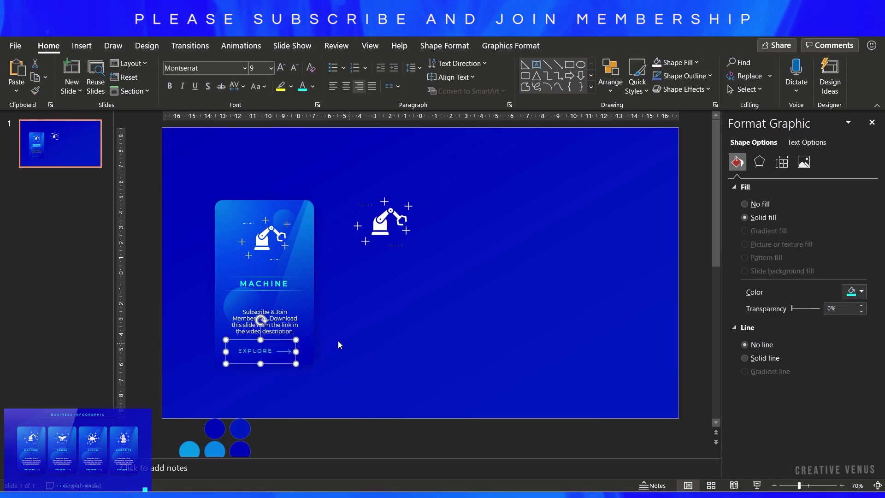
Step: Centre the EXPLORE-and-arrow group horizontally on the Machine card
{"action": "left_click_drag", "start_coordinate": [190, 388], "coordinate": [327, 143]}
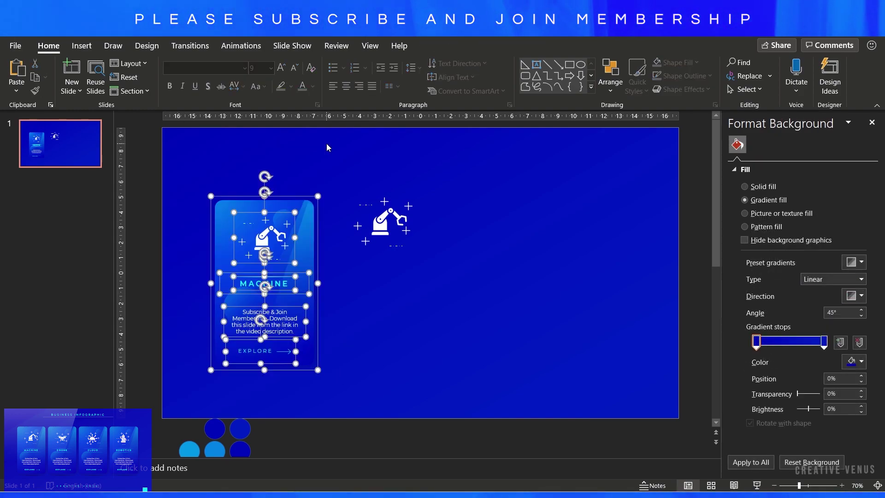
{"action": "left_click", "coordinate": [506, 44]}
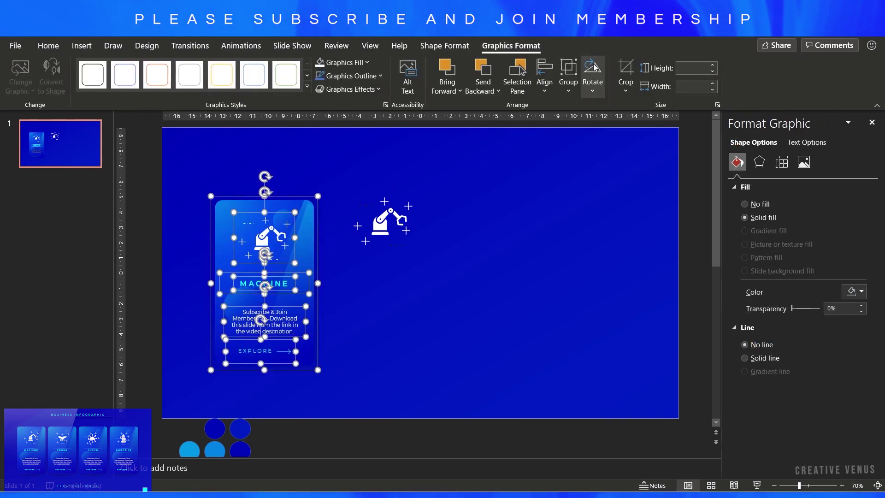
{"action": "left_click", "coordinate": [544, 74]}
{"action": "left_click", "coordinate": [574, 127]}
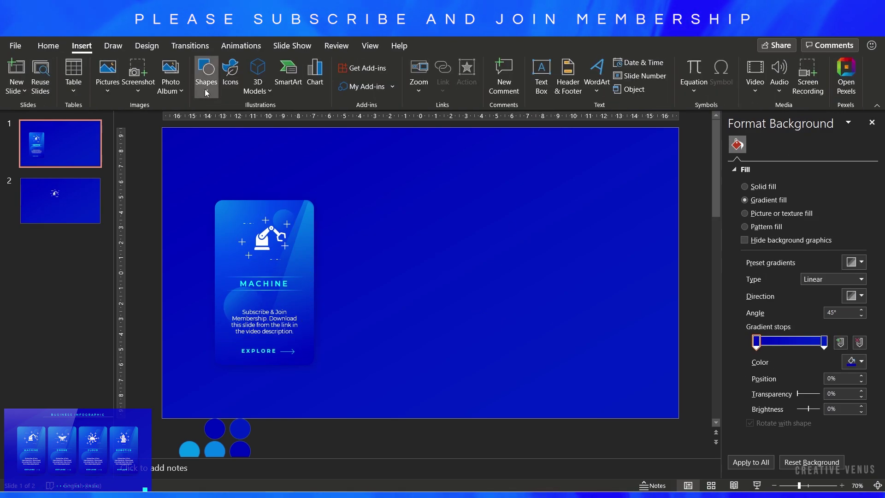
{"action": "left_click", "coordinate": [206, 74]}
Step: Draw a thin oval and give it a gradient fill with both stops black
{"action": "left_click", "coordinate": [264, 123]}
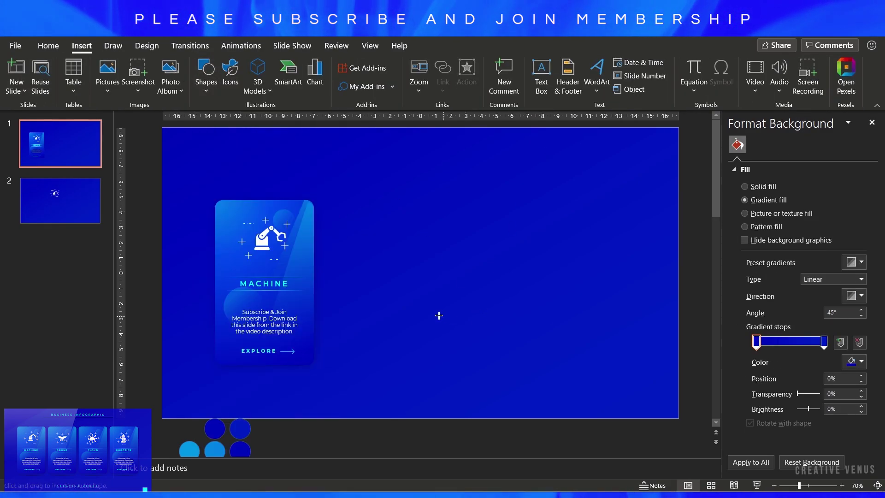
{"action": "left_click_drag", "start_coordinate": [514, 311], "coordinate": [420, 317]}
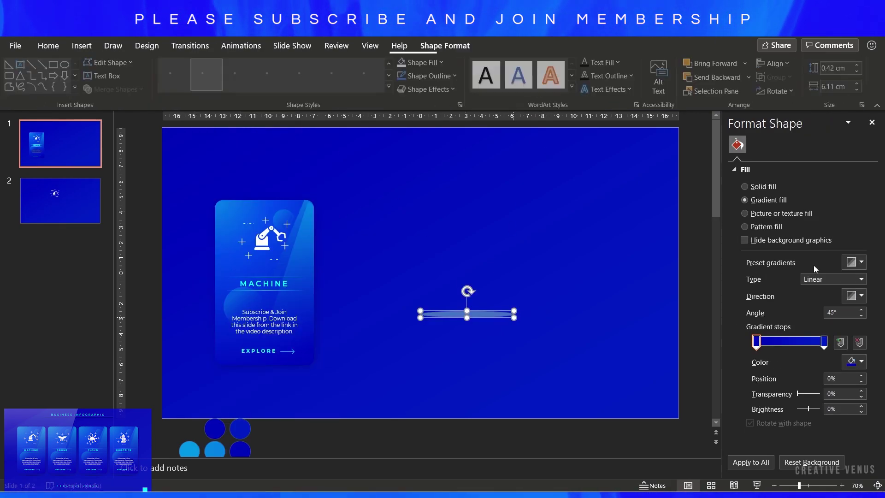
{"action": "left_click", "coordinate": [795, 231]}
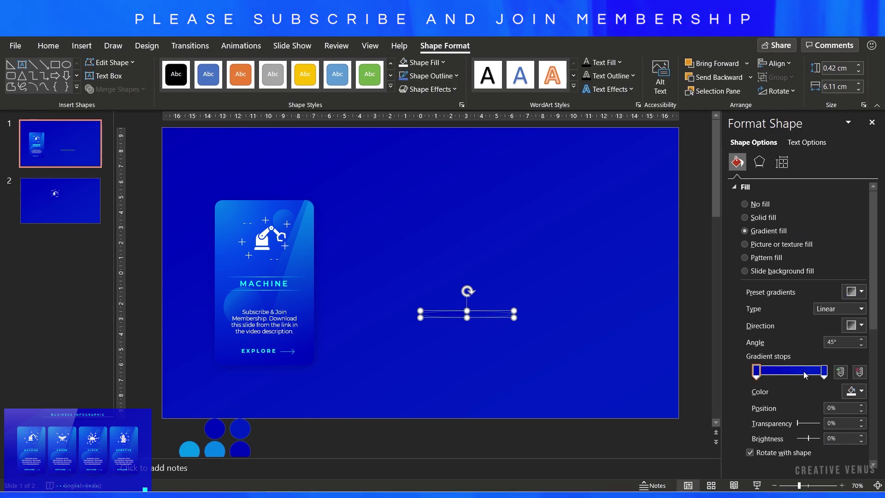
{"action": "scroll", "coordinate": [806, 375], "scroll_direction": "down", "scroll_amount": 3}
{"action": "left_click", "coordinate": [855, 308]}
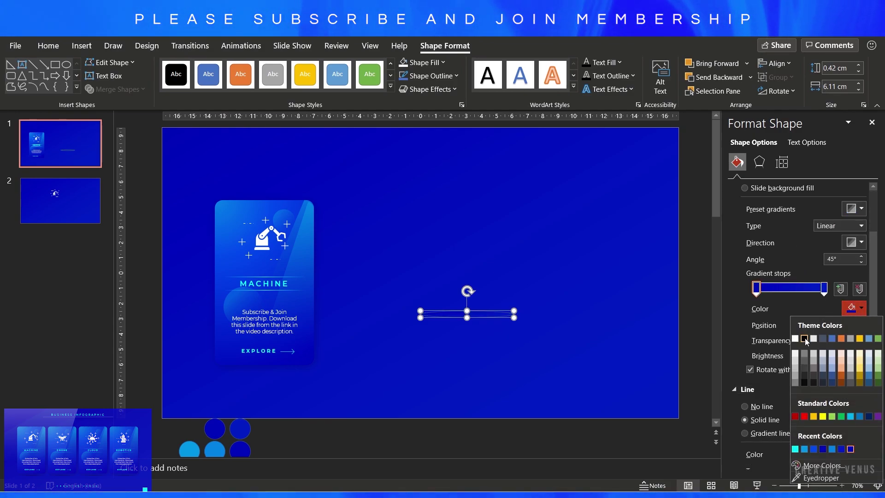
{"action": "left_click", "coordinate": [805, 339]}
{"action": "left_click", "coordinate": [823, 288]}
{"action": "left_click", "coordinate": [855, 308]}
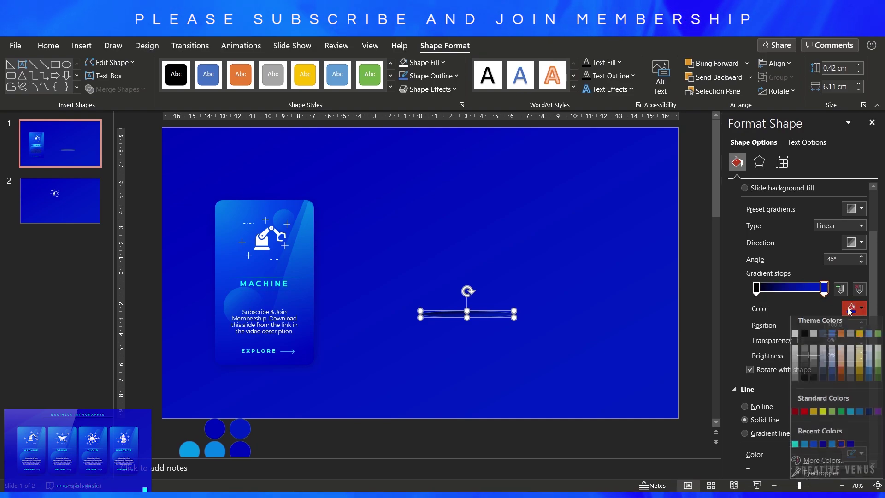
{"action": "left_click", "coordinate": [804, 339]}
Step: Switch the gradient to Path, make the first stop about 70% transparent, and widen the oval under the card
{"action": "left_click", "coordinate": [853, 225]}
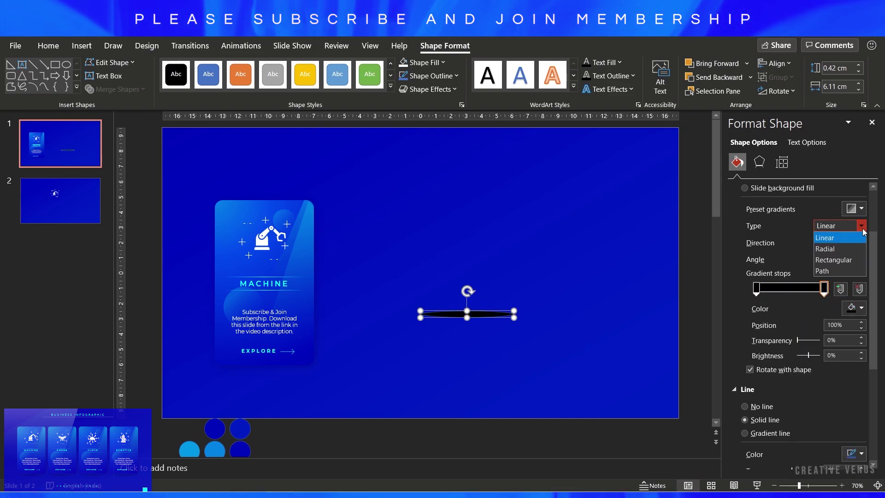
{"action": "left_click", "coordinate": [841, 269]}
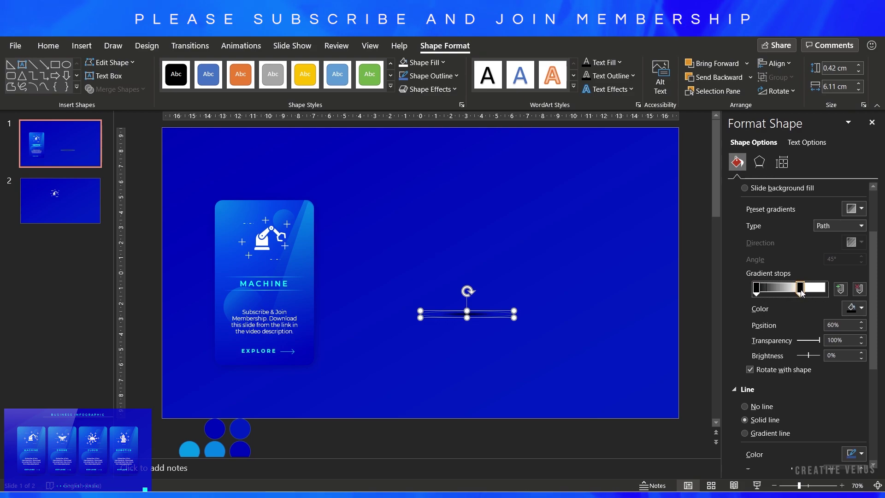
{"action": "left_click", "coordinate": [756, 288]}
{"action": "left_click_drag", "start_coordinate": [797, 340], "coordinate": [810, 340]}
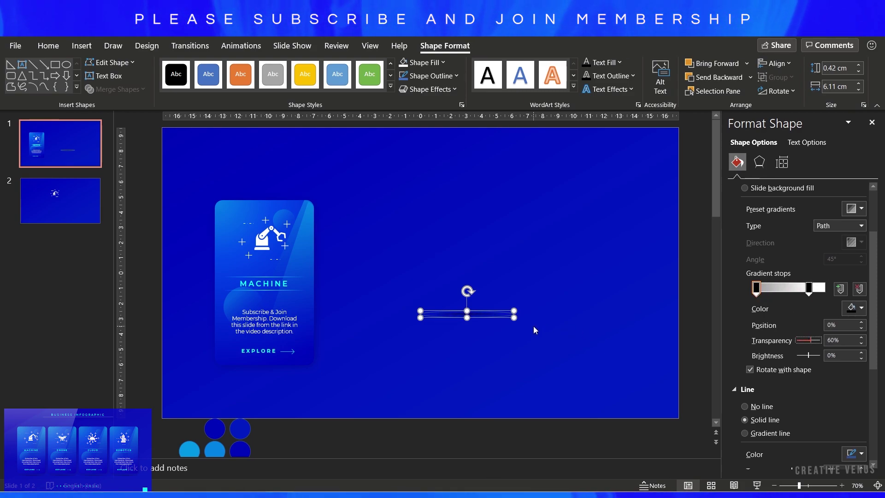
{"action": "left_click_drag", "start_coordinate": [517, 318], "coordinate": [283, 371]}
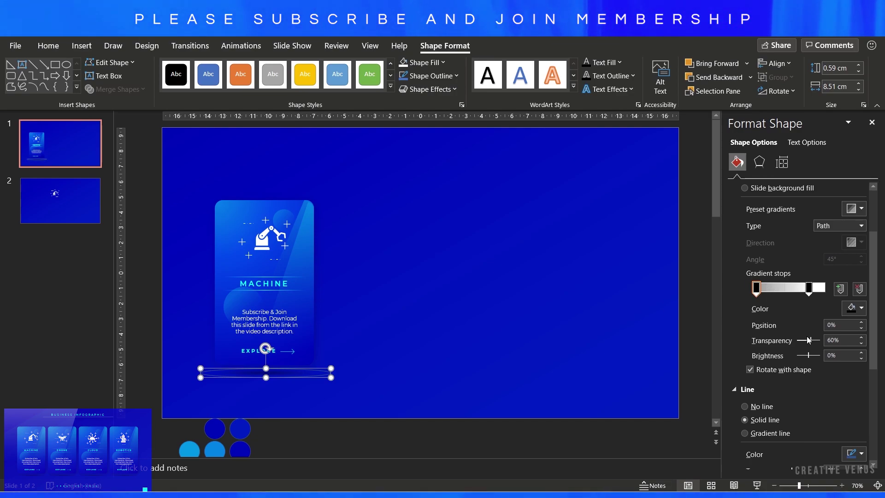
{"action": "left_click_drag", "start_coordinate": [815, 341], "coordinate": [814, 341]}
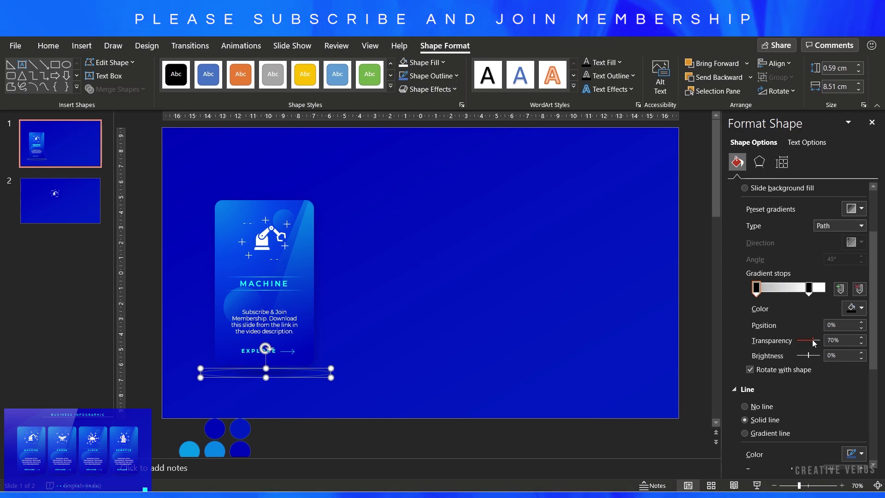
Step: Preview the shadow beneath the card, then select the whole MACHINE card
{"action": "left_click", "coordinate": [428, 370]}
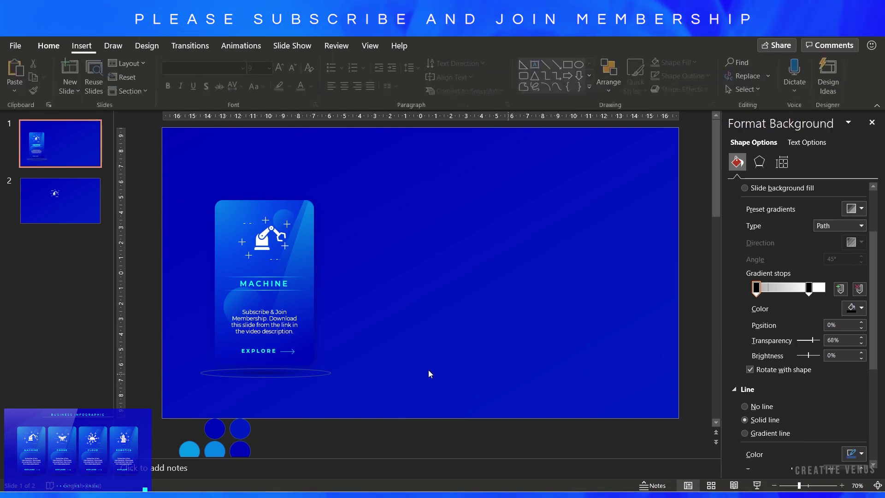
{"action": "left_click", "coordinate": [314, 376]}
{"action": "scroll", "coordinate": [767, 397], "scroll_direction": "down", "scroll_amount": 5}
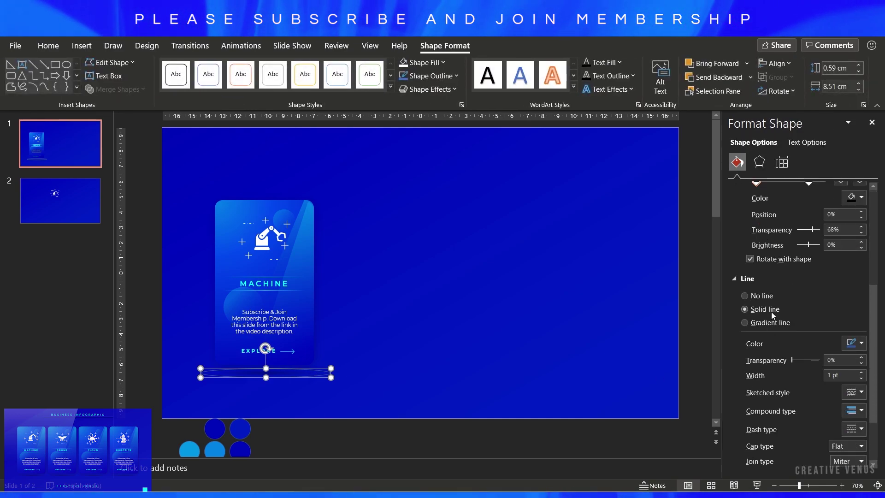
{"action": "scroll", "coordinate": [767, 304], "scroll_direction": "up", "scroll_amount": 5}
{"action": "left_click", "coordinate": [410, 378]}
{"action": "left_click", "coordinate": [275, 371]}
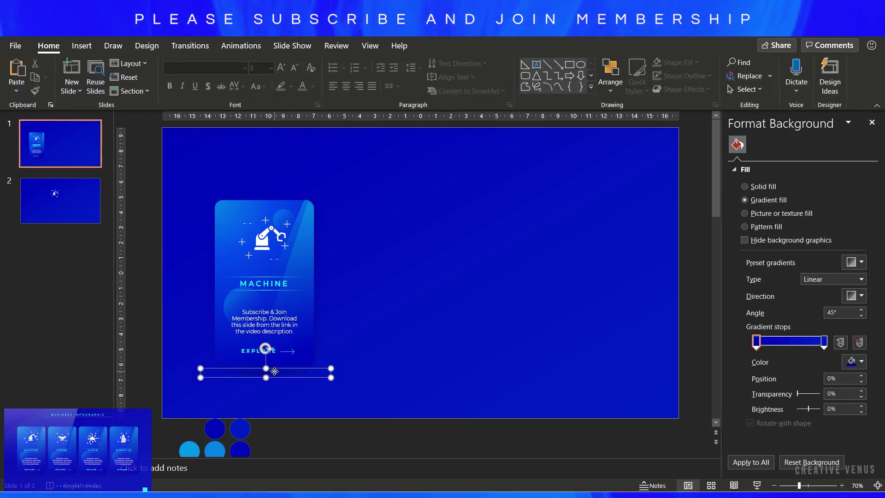
{"action": "left_click_drag", "start_coordinate": [204, 397], "coordinate": [377, 183]}
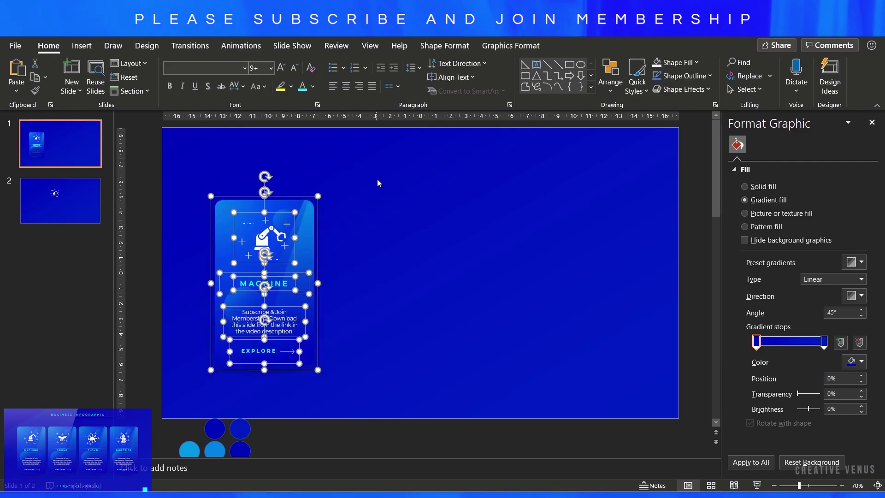
Step: Paste a copy of the MACHINE card to its right and retitle it DRONE
{"action": "key", "text": "ctrl+v"}
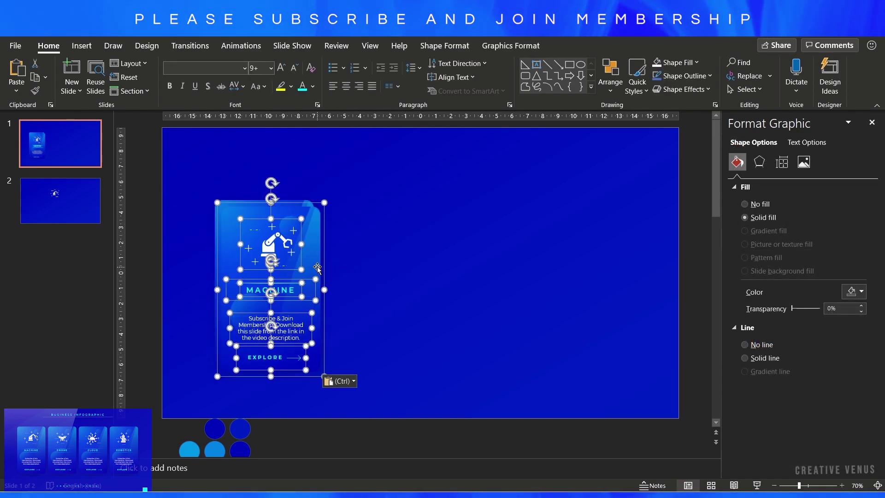
{"action": "left_click_drag", "start_coordinate": [310, 267], "coordinate": [421, 260]}
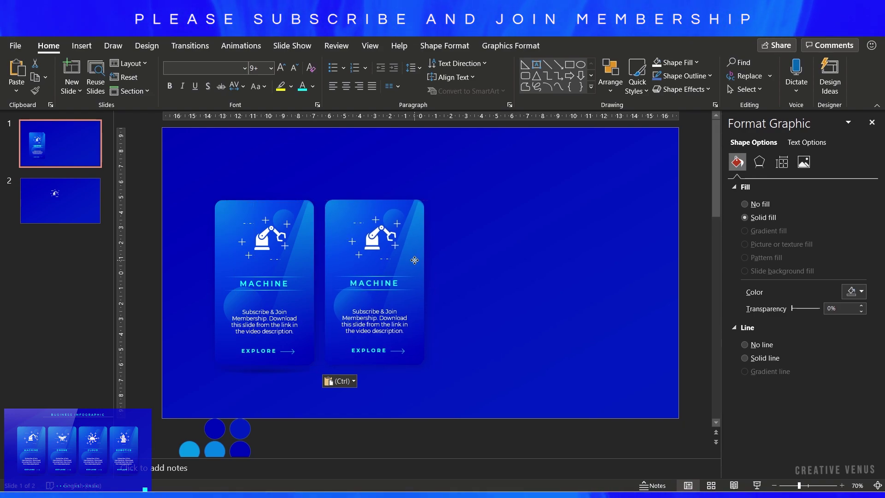
{"action": "key", "text": "Delete"}
{"action": "key", "text": "ctrl+v"}
{"action": "left_click_drag", "start_coordinate": [273, 284], "coordinate": [375, 283]}
{"action": "double_click", "coordinate": [376, 283]}
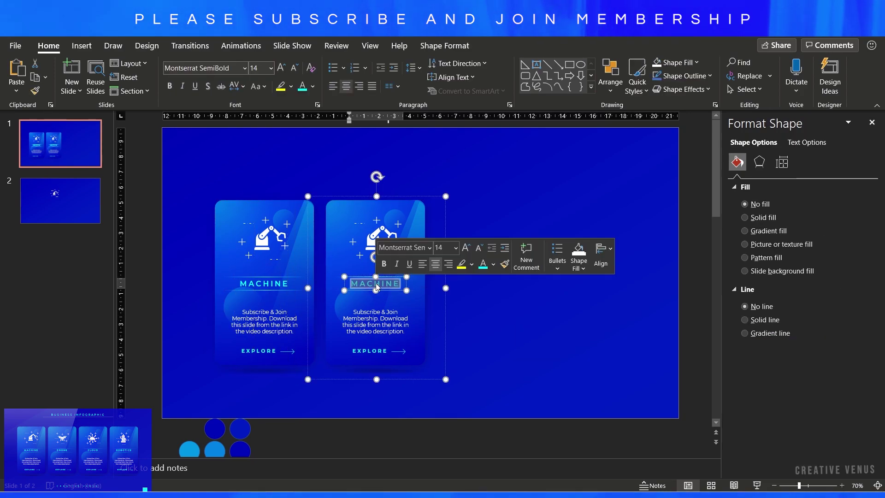
{"action": "type", "text": "DRONE"}
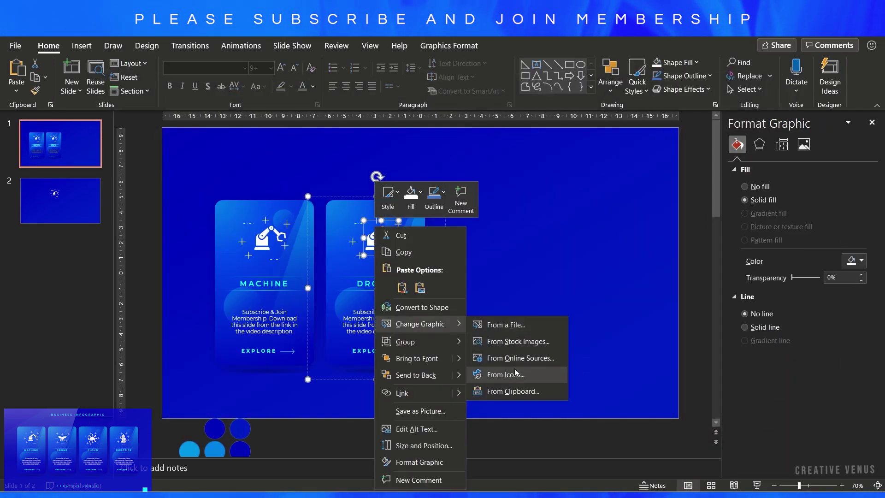
Step: Replace the second card's icon with a drone icon and center it in the card
{"action": "left_click", "coordinate": [515, 371]}
{"action": "type", "text": "DRONE"}
{"action": "double_click", "coordinate": [129, 174]}
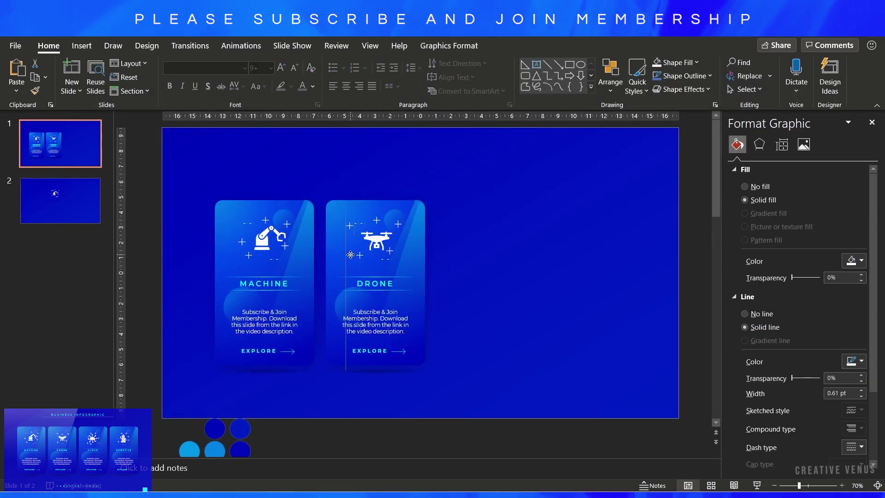
{"action": "left_click_drag", "start_coordinate": [355, 232], "coordinate": [377, 238]}
{"action": "left_click", "coordinate": [461, 350]}
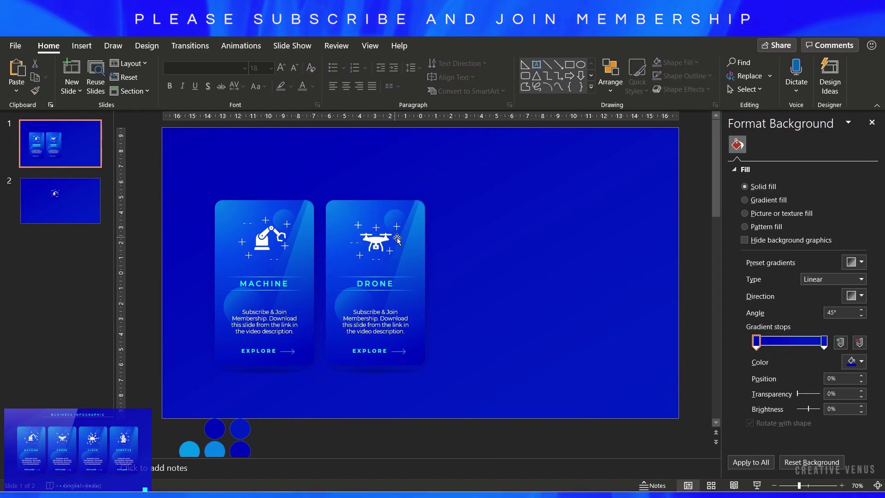
{"action": "left_click", "coordinate": [428, 353]}
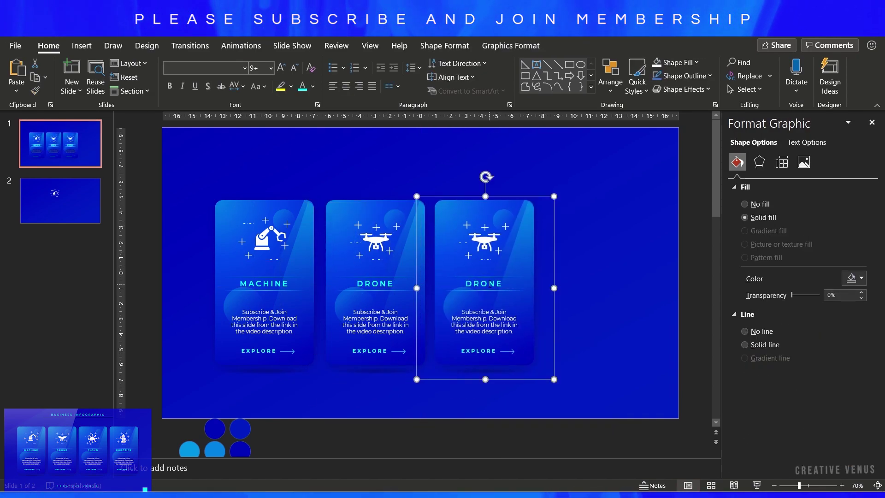
Step: Search the icon library and insert a cloud icon for the third card
{"action": "key", "text": "Escape"}
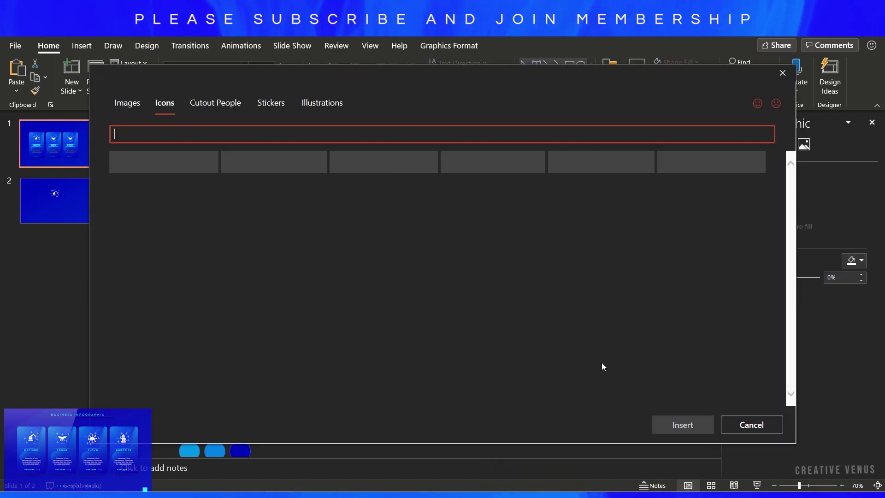
{"action": "type", "text": "TECHNOLOGY"}
{"action": "scroll", "coordinate": [326, 277], "scroll_direction": "up", "scroll_amount": 3}
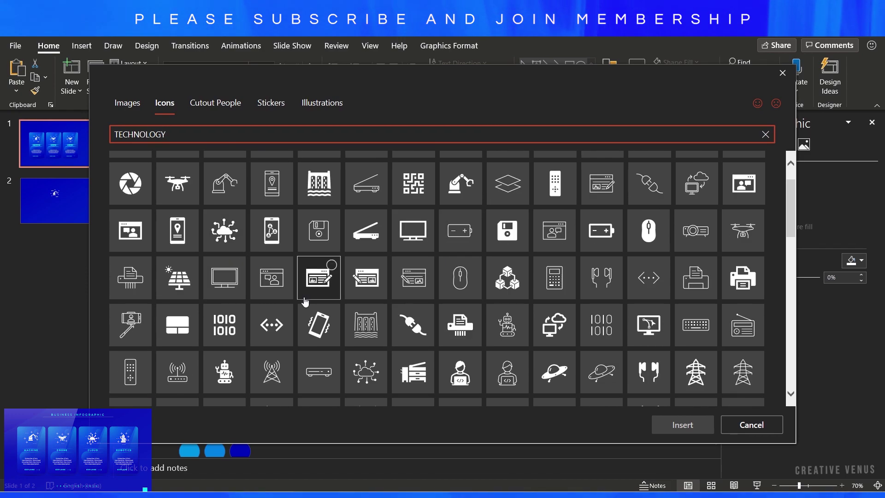
{"action": "scroll", "coordinate": [544, 312], "scroll_direction": "down", "scroll_amount": 2}
{"action": "scroll", "coordinate": [544, 313], "scroll_direction": "up", "scroll_amount": 2}
{"action": "left_click", "coordinate": [271, 276]}
{"action": "double_click", "coordinate": [272, 277]}
{"action": "key", "text": "Escape"}
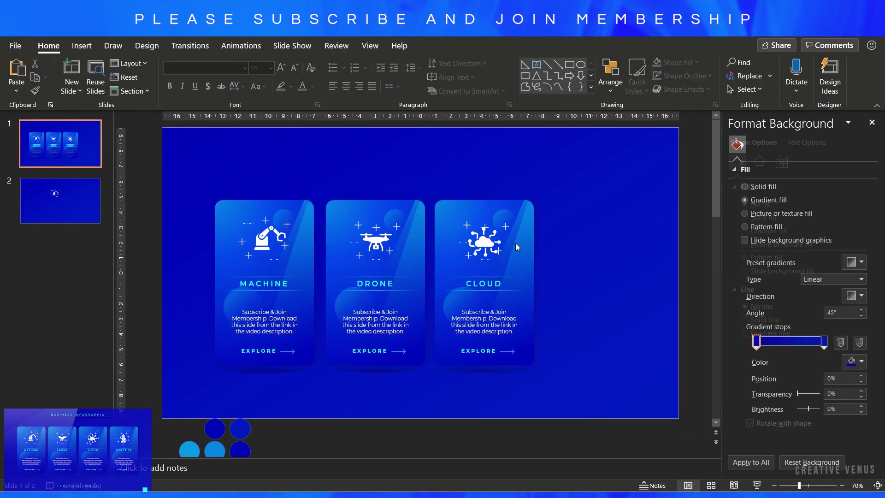
Step: Reposition the cloud icon in the third card, undoing and redoing the misplaced move
{"action": "left_click", "coordinate": [467, 256]}
{"action": "left_click_drag", "start_coordinate": [467, 256], "coordinate": [565, 253]}
{"action": "left_click", "coordinate": [487, 260]}
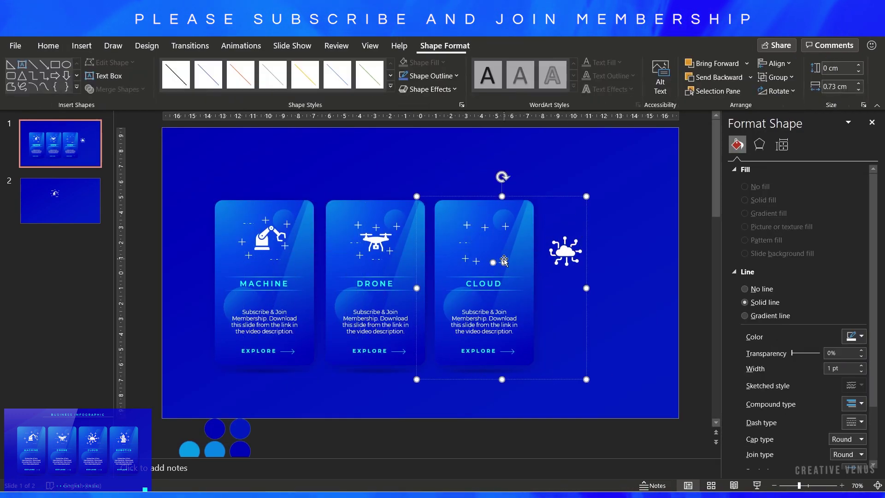
{"action": "key", "text": "ctrl+z"}
{"action": "key", "text": "ctrl+z"}
{"action": "key", "text": "ctrl+z"}
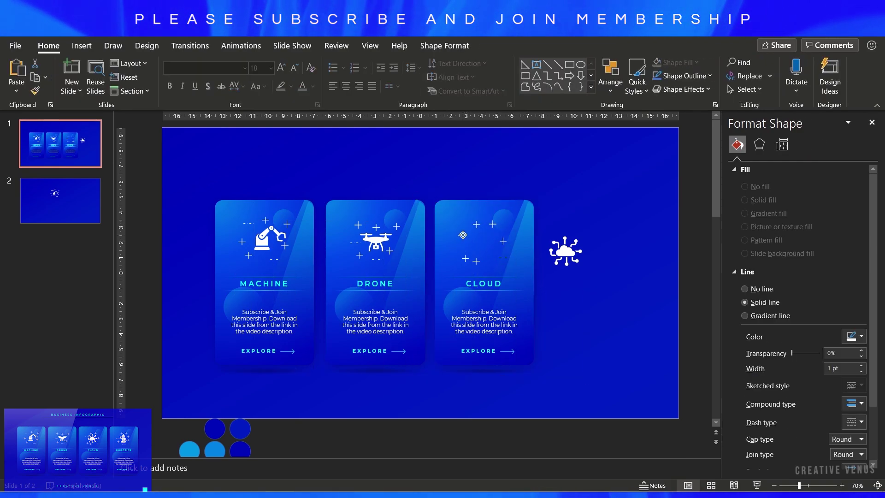
{"action": "key", "text": "ctrl+z"}
{"action": "key", "text": "ctrl+z"}
{"action": "key", "text": "ctrl+z"}
{"action": "key", "text": "ctrl+z"}
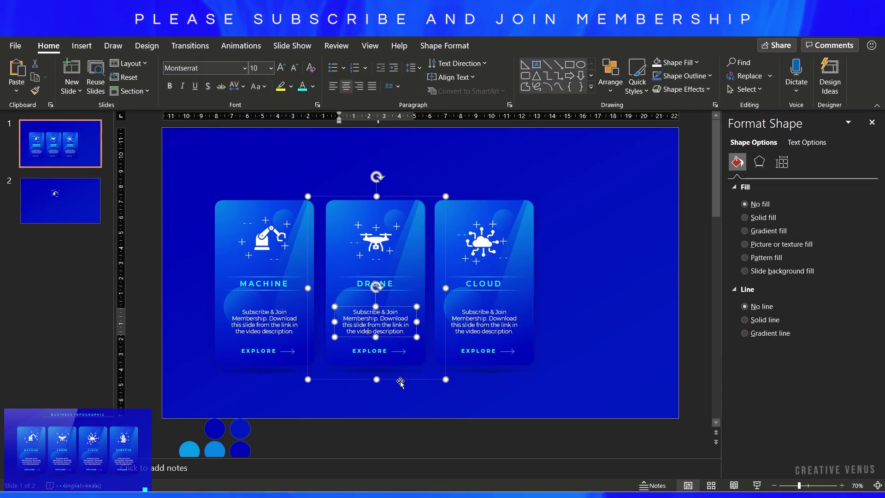
{"action": "key", "text": "ctrl+y"}
Step: Change the fourth card's icon to a robot icon from the library
{"action": "right_click", "coordinate": [592, 217]}
{"action": "left_click", "coordinate": [710, 351]}
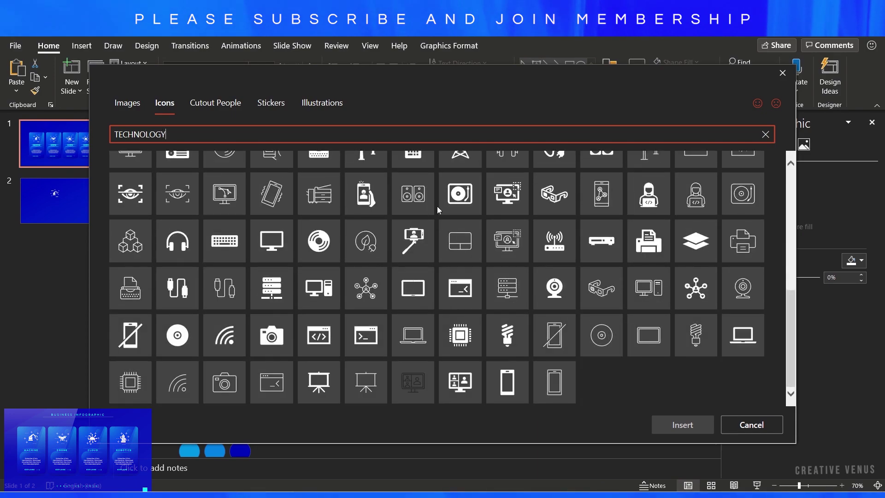
{"action": "scroll", "coordinate": [438, 210], "scroll_direction": "up", "scroll_amount": 5}
{"action": "left_click", "coordinate": [568, 235]}
{"action": "left_click", "coordinate": [683, 424]}
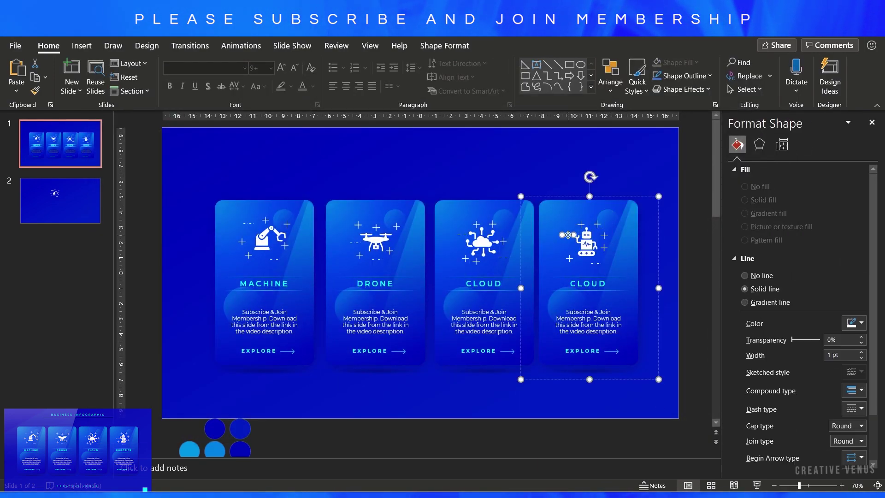
Step: Retitle the fourth card from CLOUD to ROBOTICS, then select all objects on slide 1
{"action": "left_click", "coordinate": [588, 283]}
{"action": "double_click", "coordinate": [588, 283]}
{"action": "type", "text": "ROBOTICS"}
{"action": "left_click", "coordinate": [663, 339]}
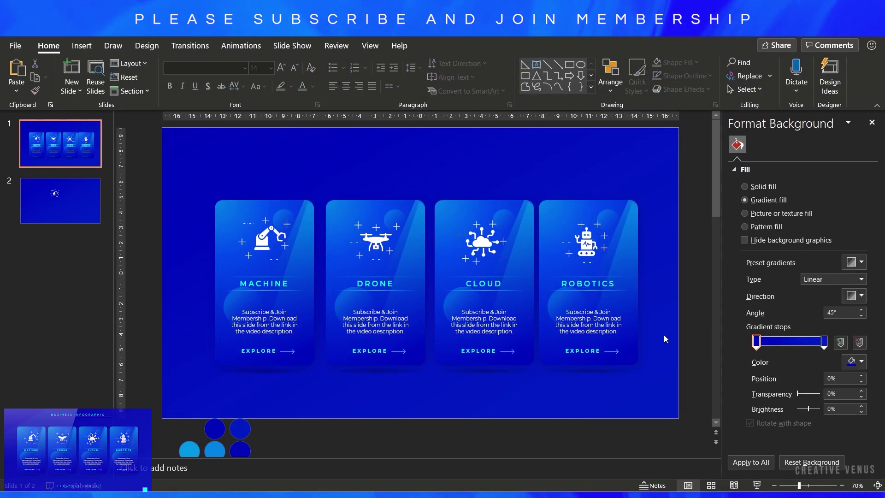
{"action": "key", "text": "ctrl+a"}
Step: Go to slide 2 with Page Down, showing the spare robot-arm icon
{"action": "key", "text": "Page_Down"}
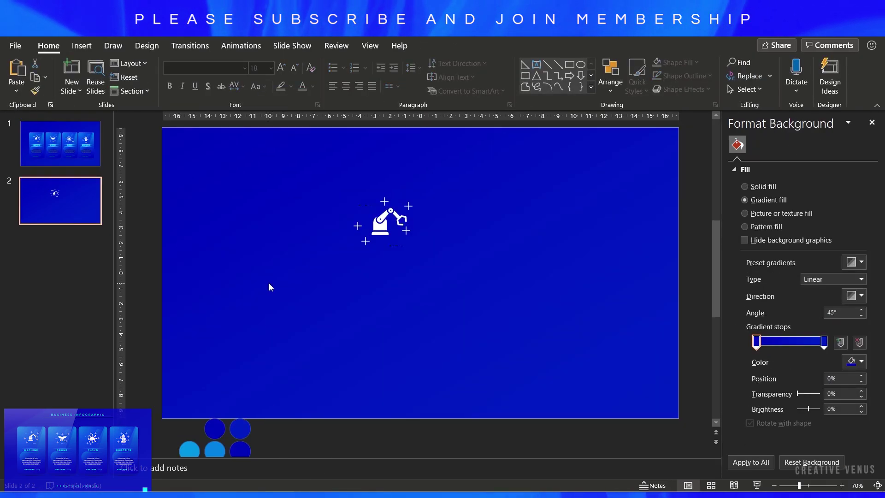